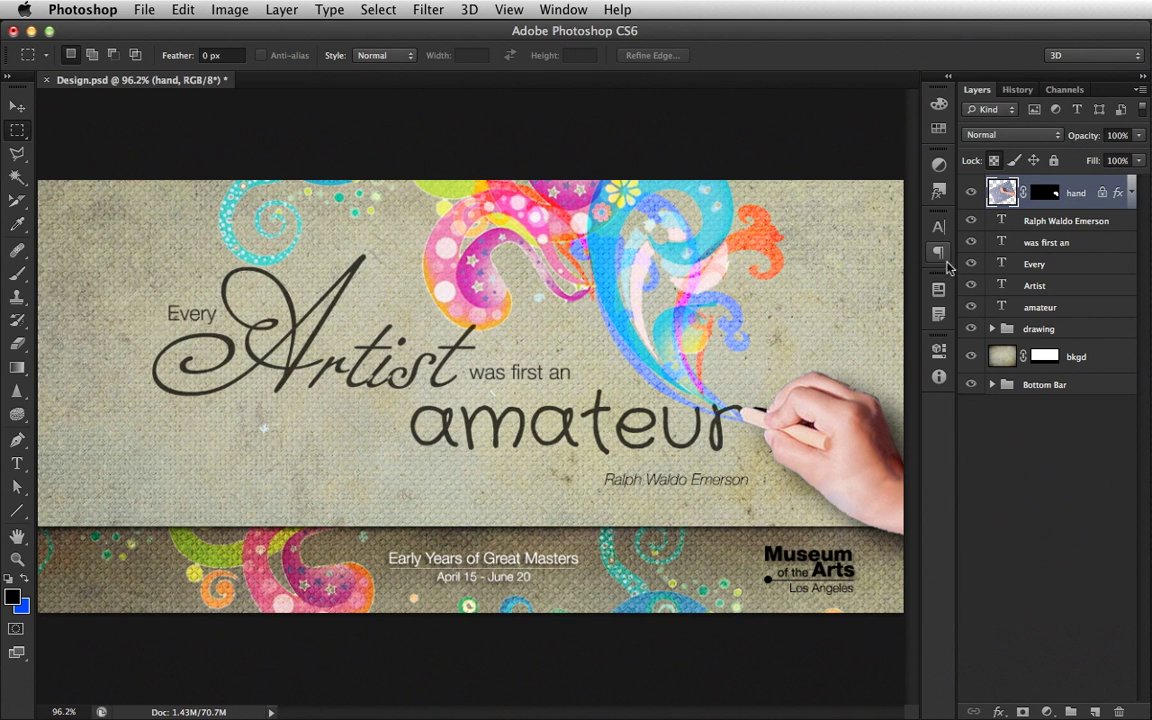
Step: Hide the five quote text layers, swirl drawing group and hand layer, then show them again
{"action": "left_click_drag", "start_coordinate": [970, 220], "coordinate": [968, 320]}
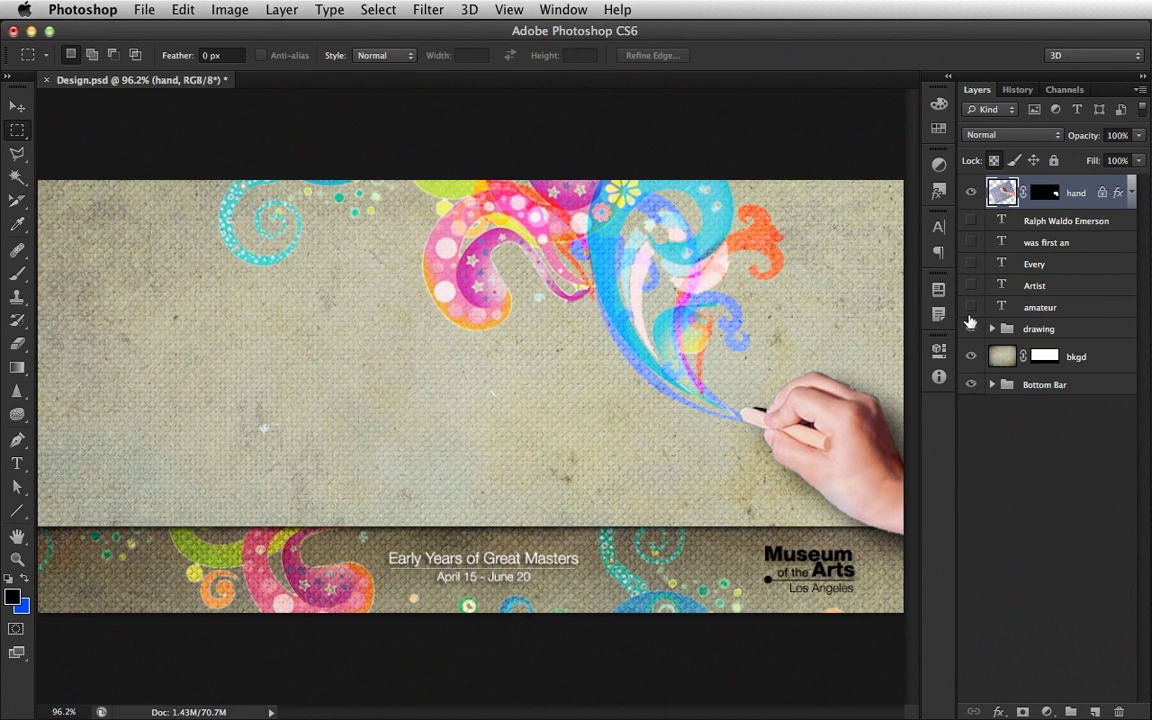
{"action": "left_click", "coordinate": [970, 328]}
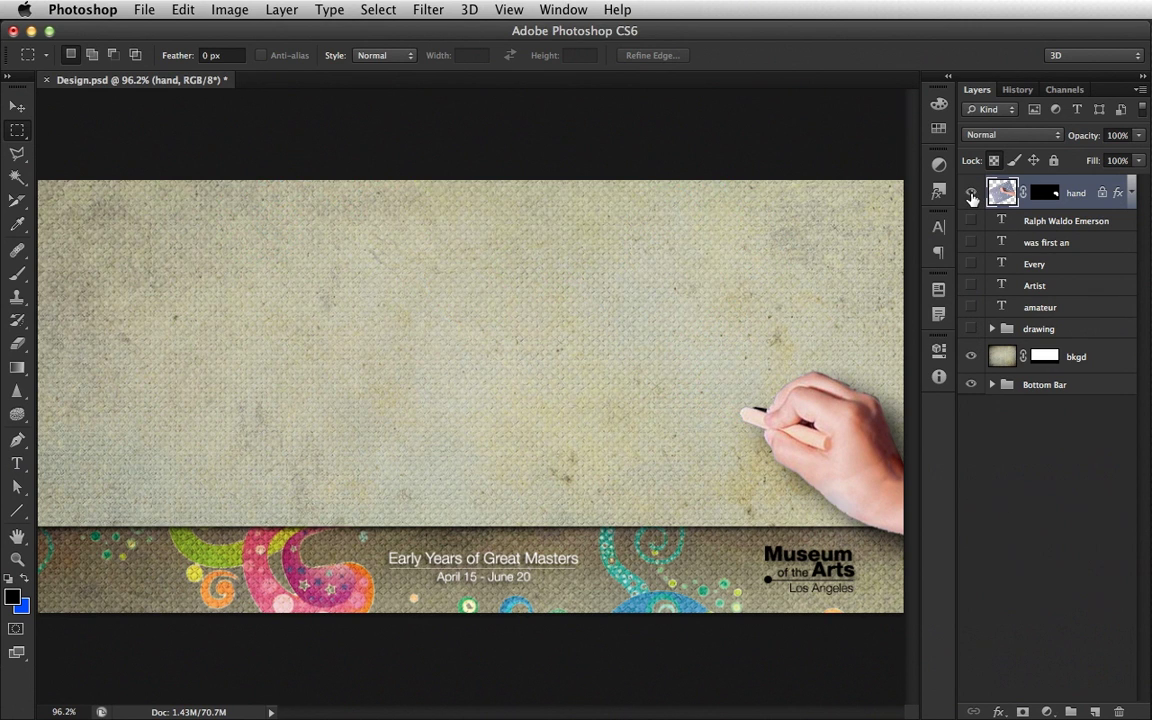
{"action": "left_click", "coordinate": [971, 191]}
{"action": "left_click", "coordinate": [971, 191]}
{"action": "left_click_drag", "start_coordinate": [971, 220], "coordinate": [970, 328]}
Step: Toggle the hand layer, then hide text, swirls and background, restoring only the textured bkgd
{"action": "left_click", "coordinate": [971, 192]}
{"action": "left_click", "coordinate": [971, 193]}
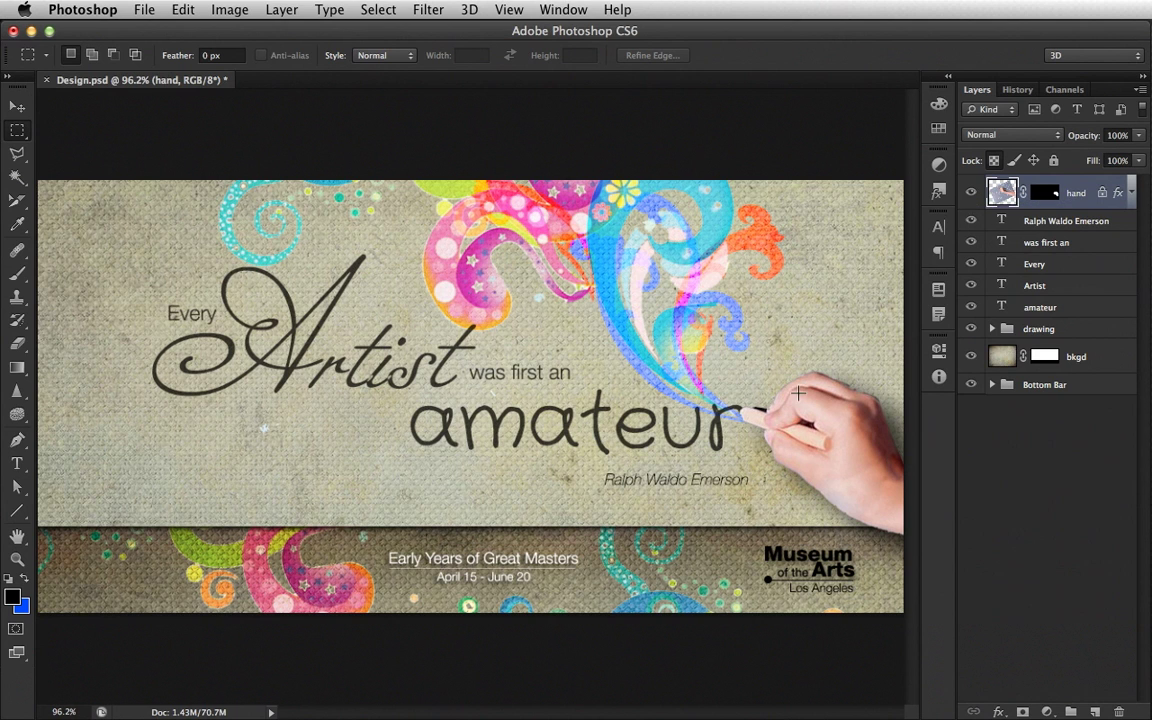
{"action": "mouse_move", "coordinate": [971, 330]}
{"action": "left_mouse_down"}
{"action": "mouse_move", "coordinate": [970, 240]}
{"action": "mouse_move", "coordinate": [981, 356]}
{"action": "left_mouse_up"}
{"action": "left_click", "coordinate": [971, 356]}
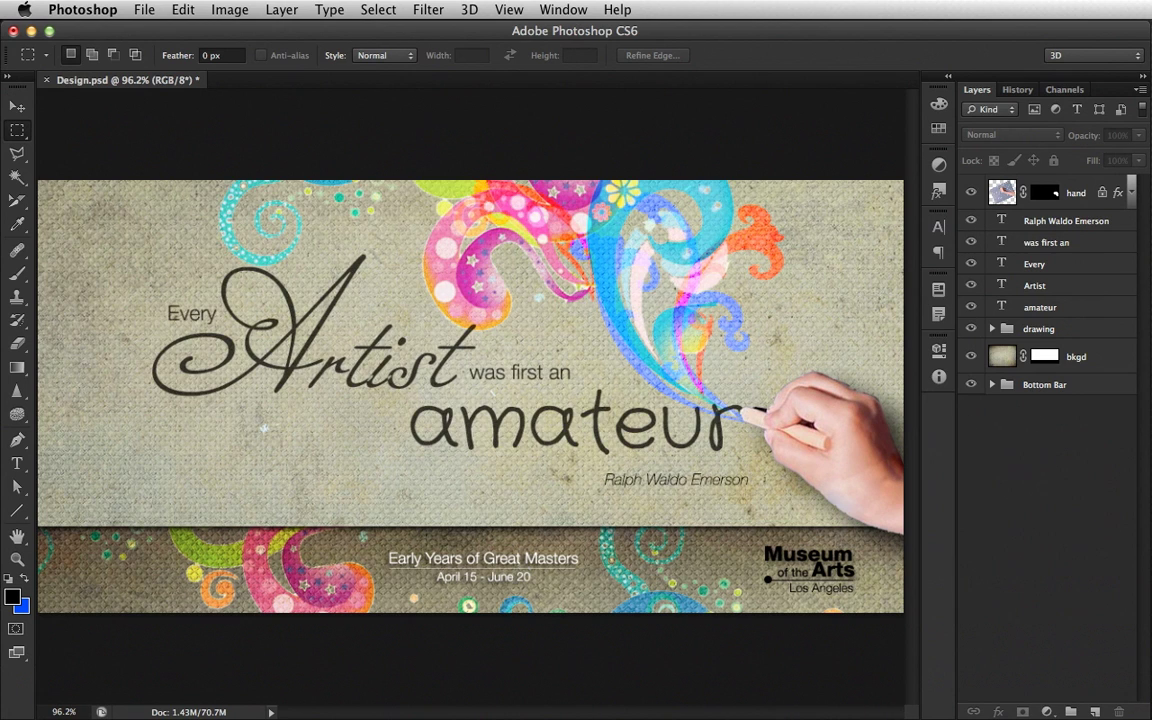
Step: Open a new Finder window on the Desktop > Artist > Design folder
{"action": "key", "text": "super+Tab"}
{"action": "key", "text": "super+n"}
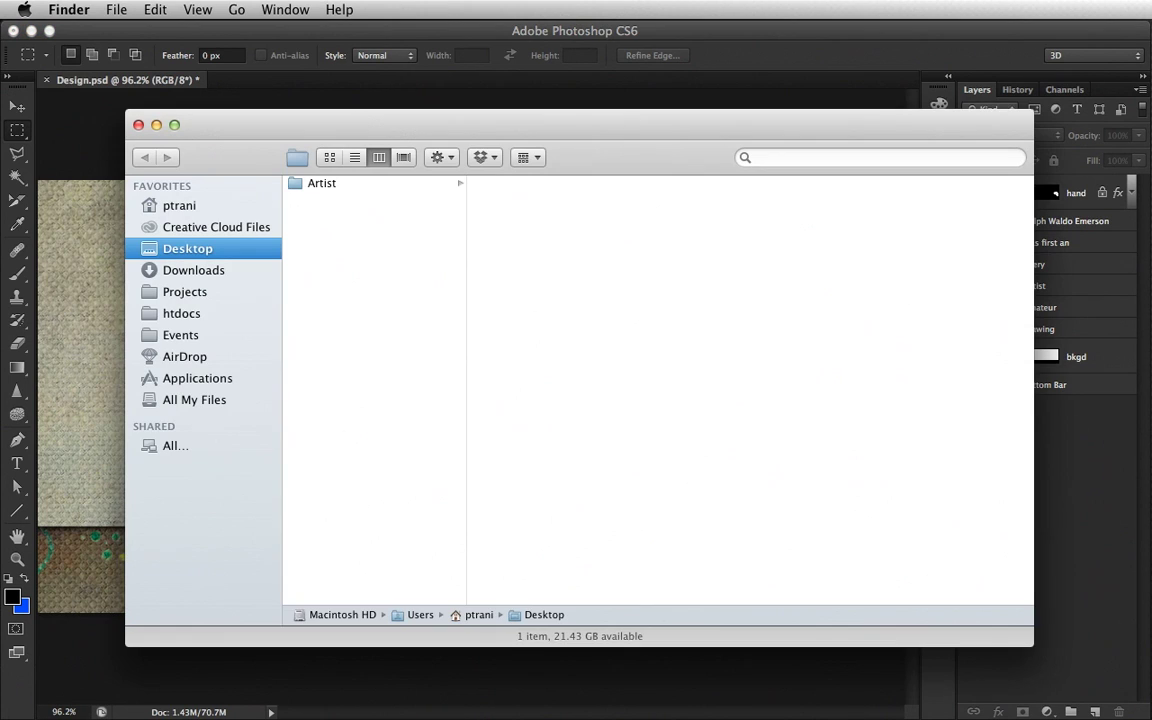
{"action": "left_click", "coordinate": [350, 183]}
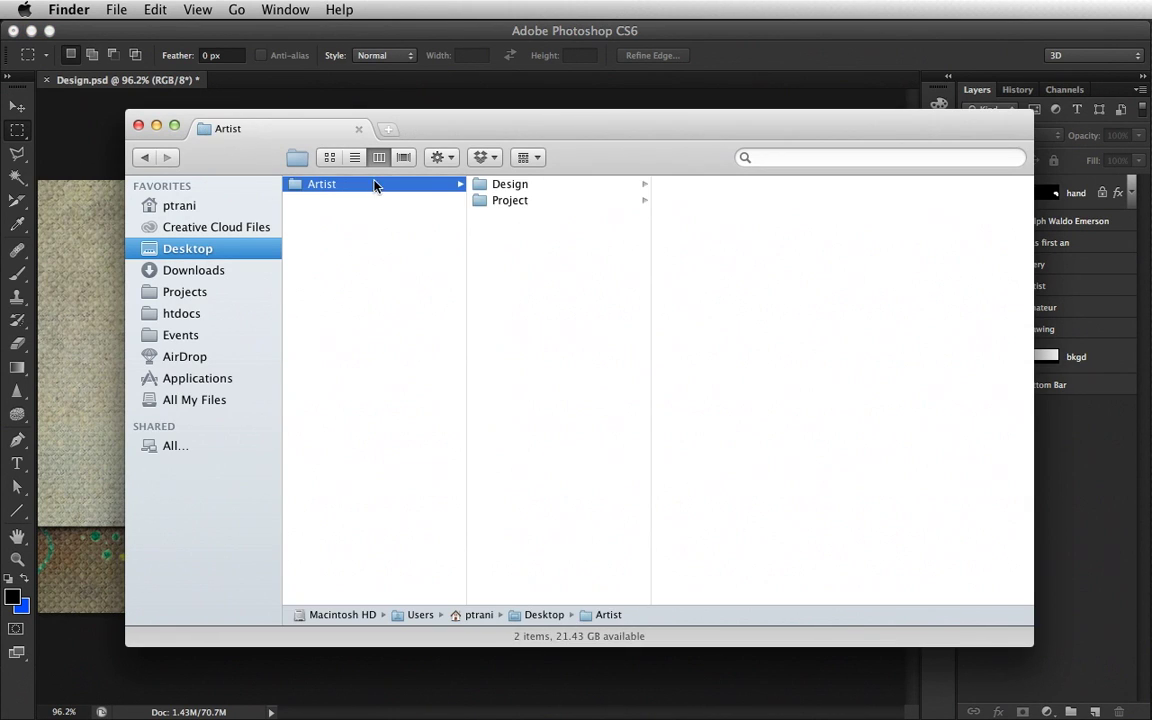
{"action": "left_click", "coordinate": [515, 185]}
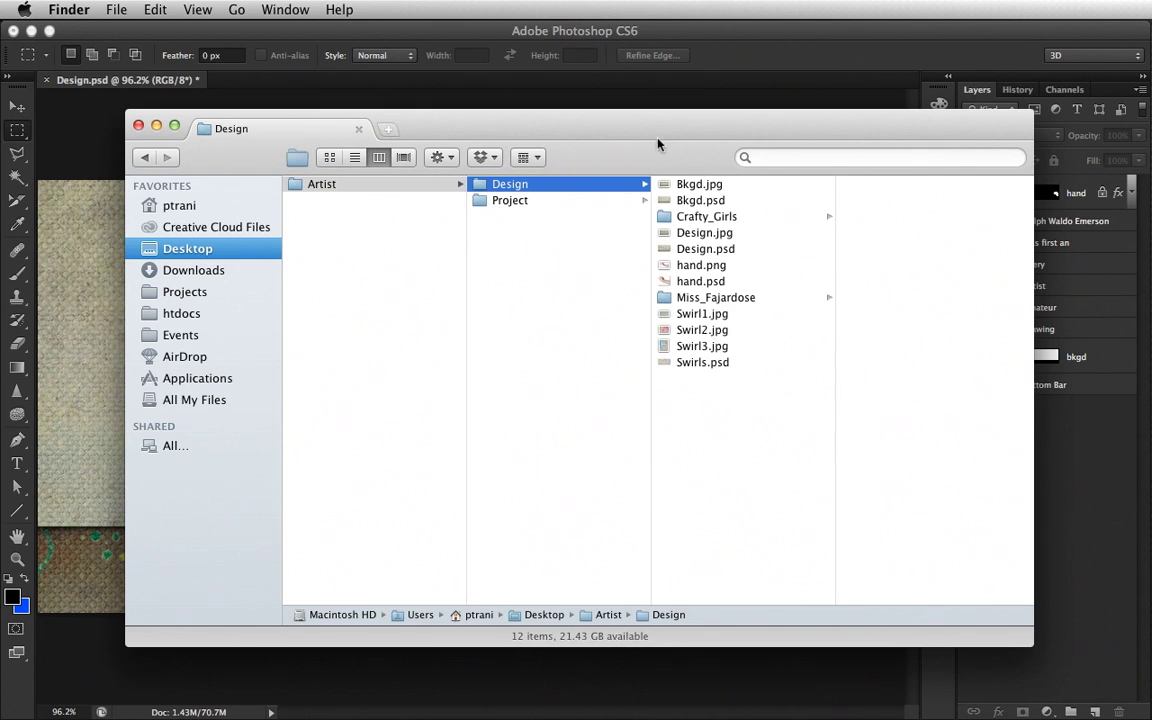
{"action": "left_click_drag", "start_coordinate": [658, 142], "coordinate": [623, 138]}
Step: Check Design.psd's details and Quick Look Design.jpg
{"action": "left_click", "coordinate": [672, 246]}
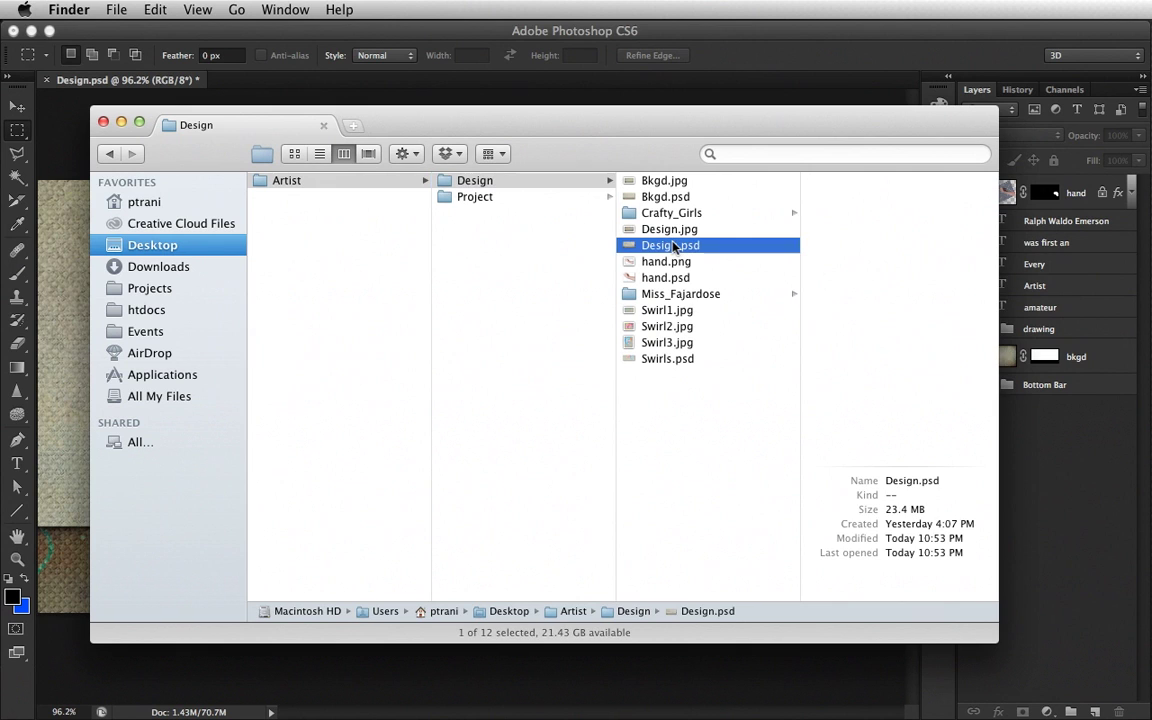
{"action": "left_click", "coordinate": [664, 229]}
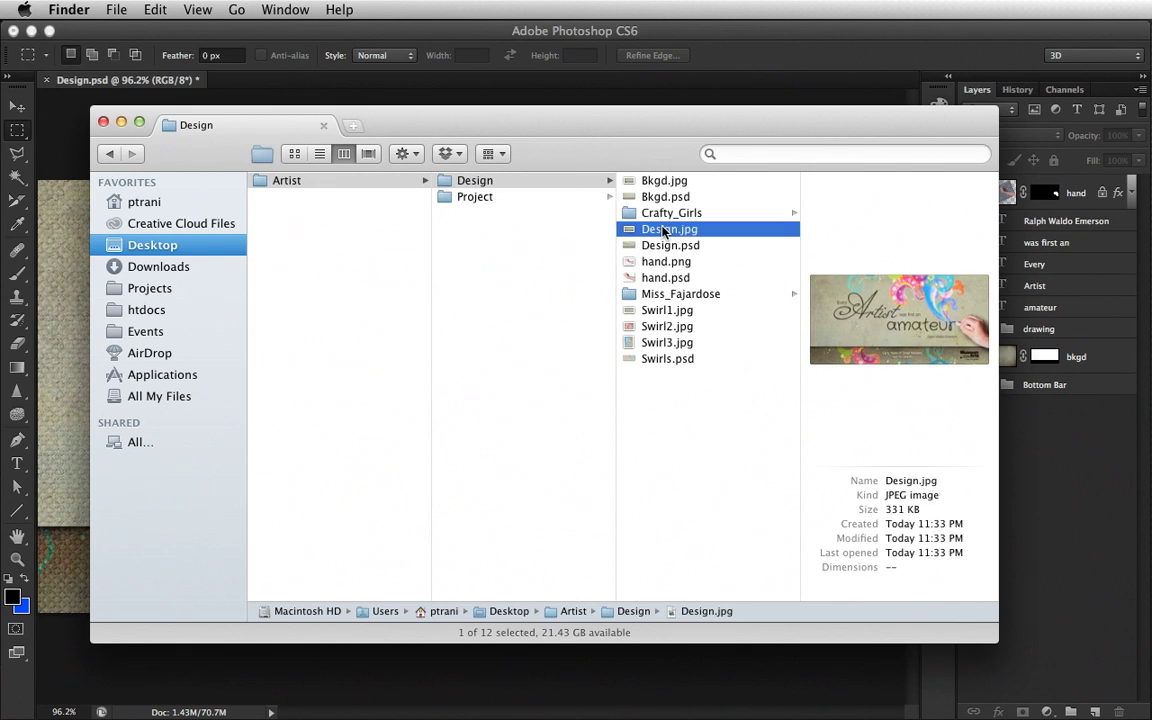
{"action": "key", "text": "space"}
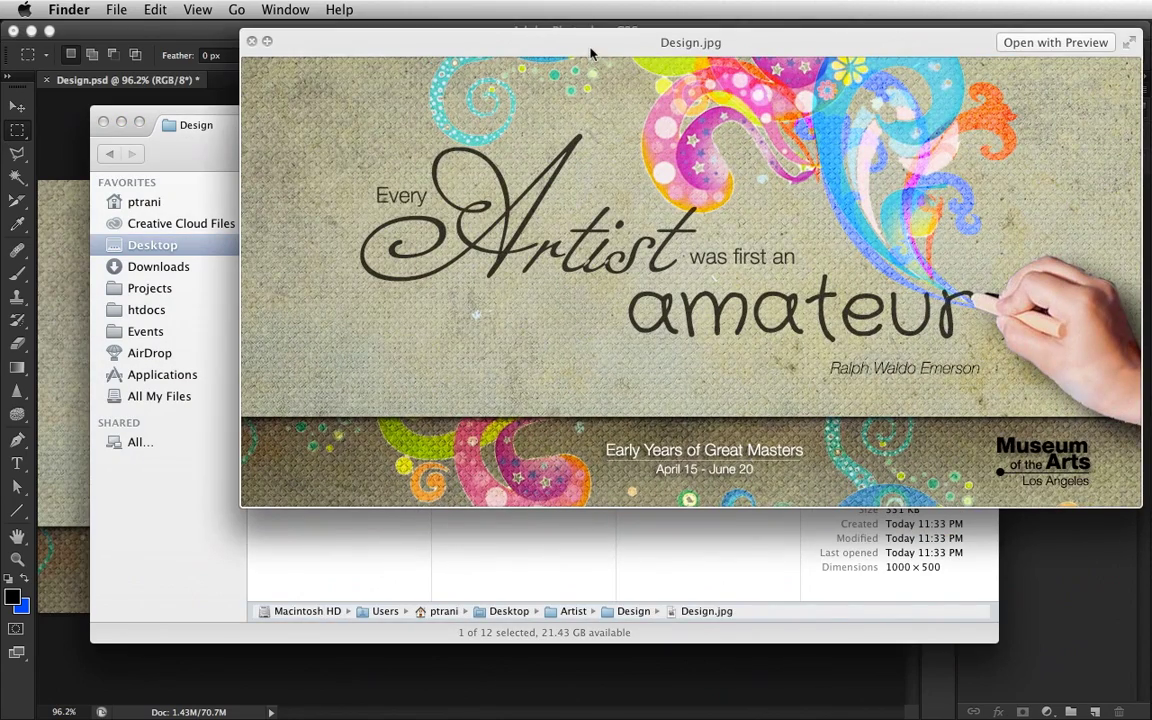
{"action": "key", "text": "space"}
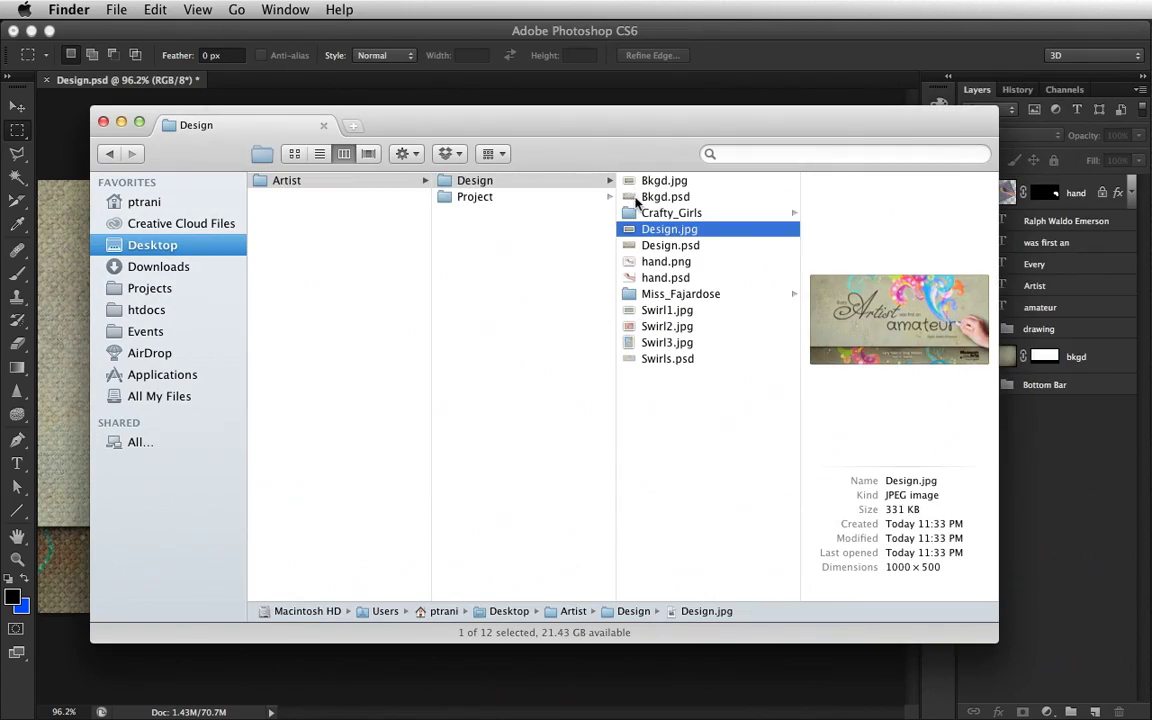
Step: Preview Swirl1.jpg, Swirl3.jpg, Swirls.psd, hand.png and Bkgd.jpg, then select the Design folder
{"action": "left_click", "coordinate": [634, 312]}
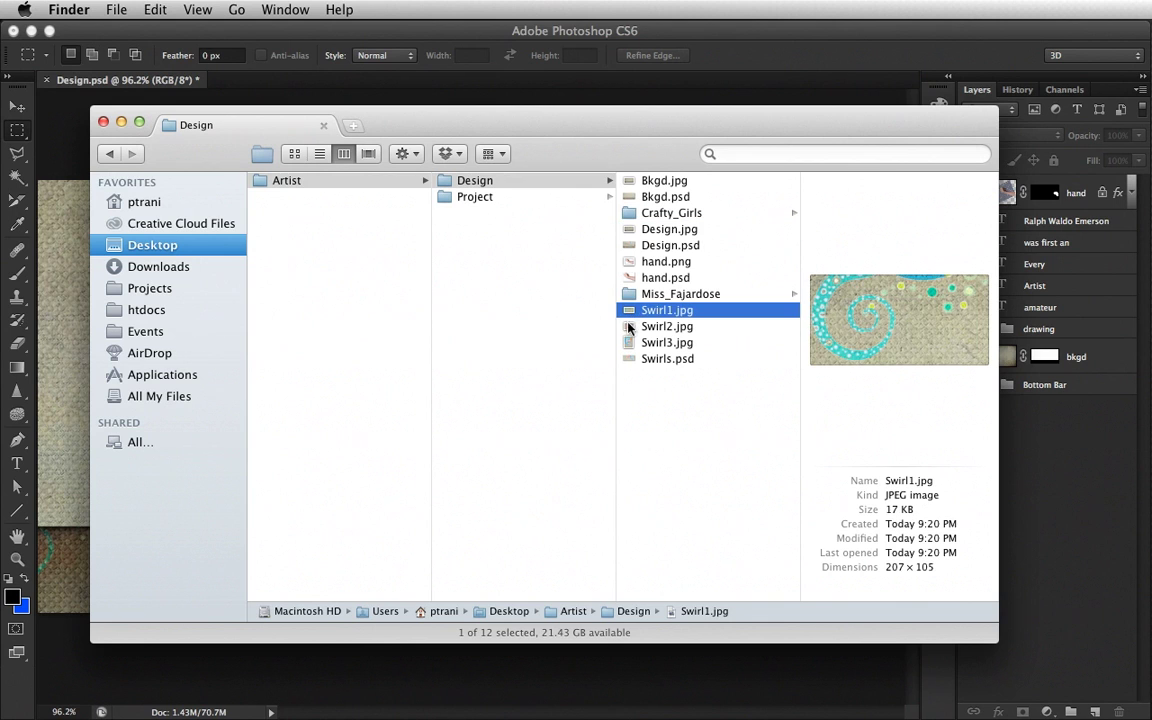
{"action": "key", "text": "Down"}
{"action": "key", "text": "Down"}
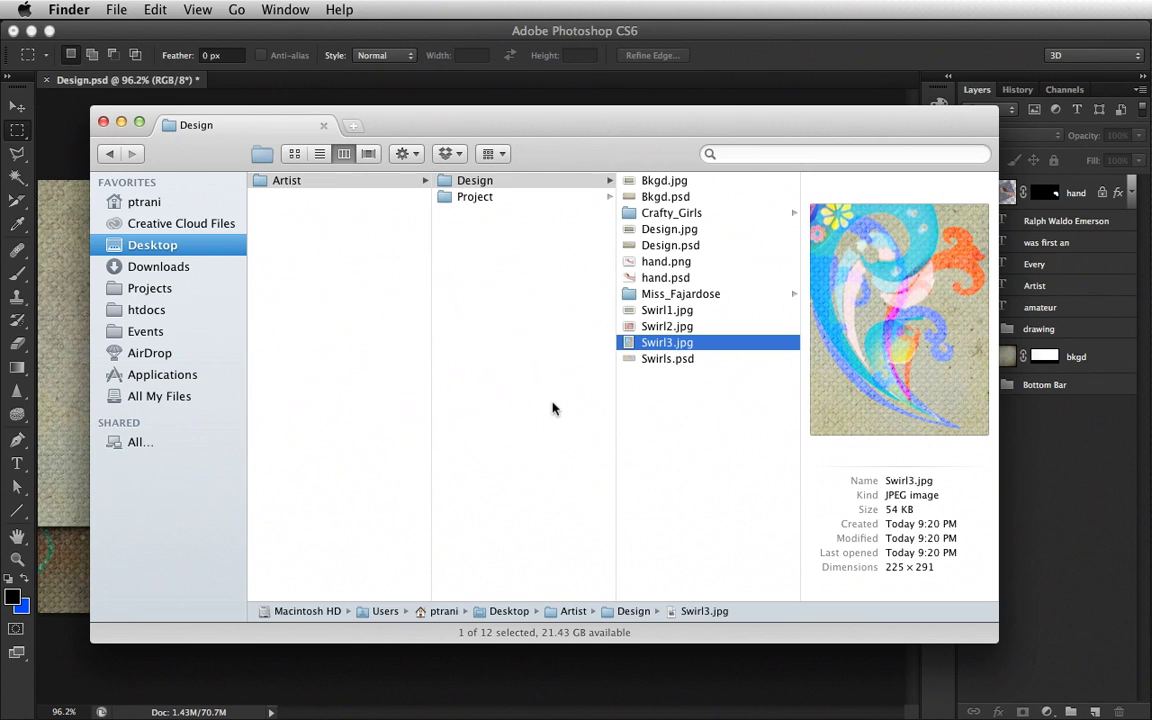
{"action": "key", "text": "Down"}
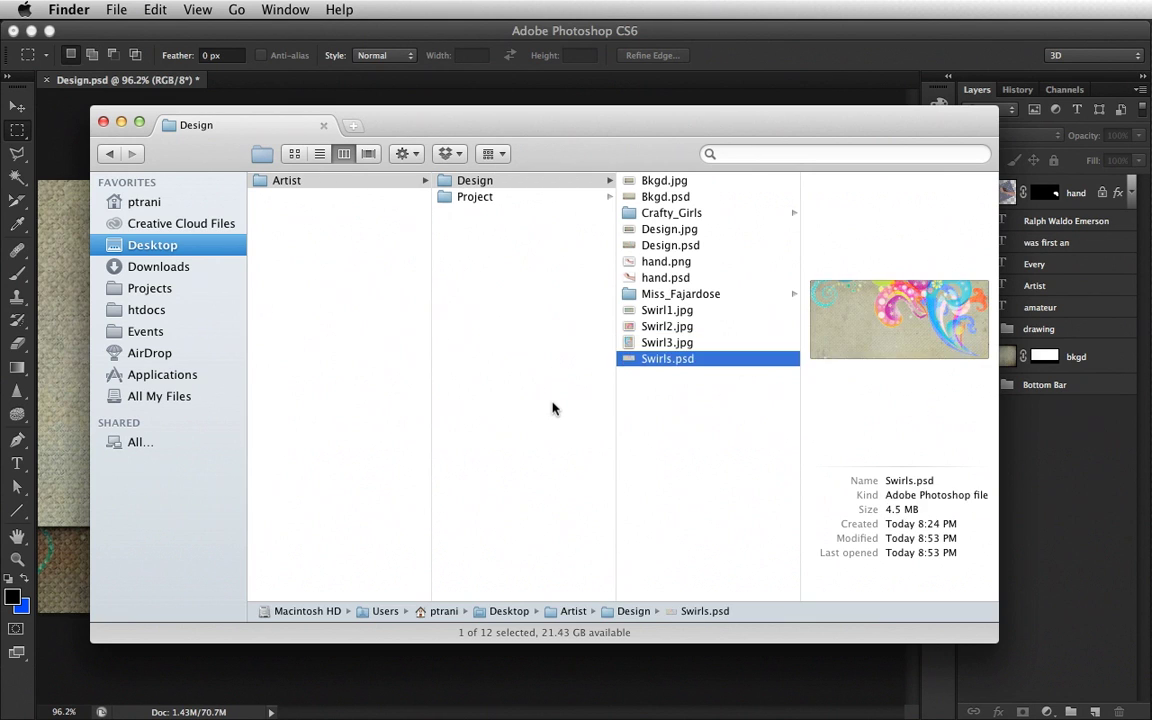
{"action": "key", "text": "Up"}
{"action": "key", "text": "Up"}
{"action": "key", "text": "Up"}
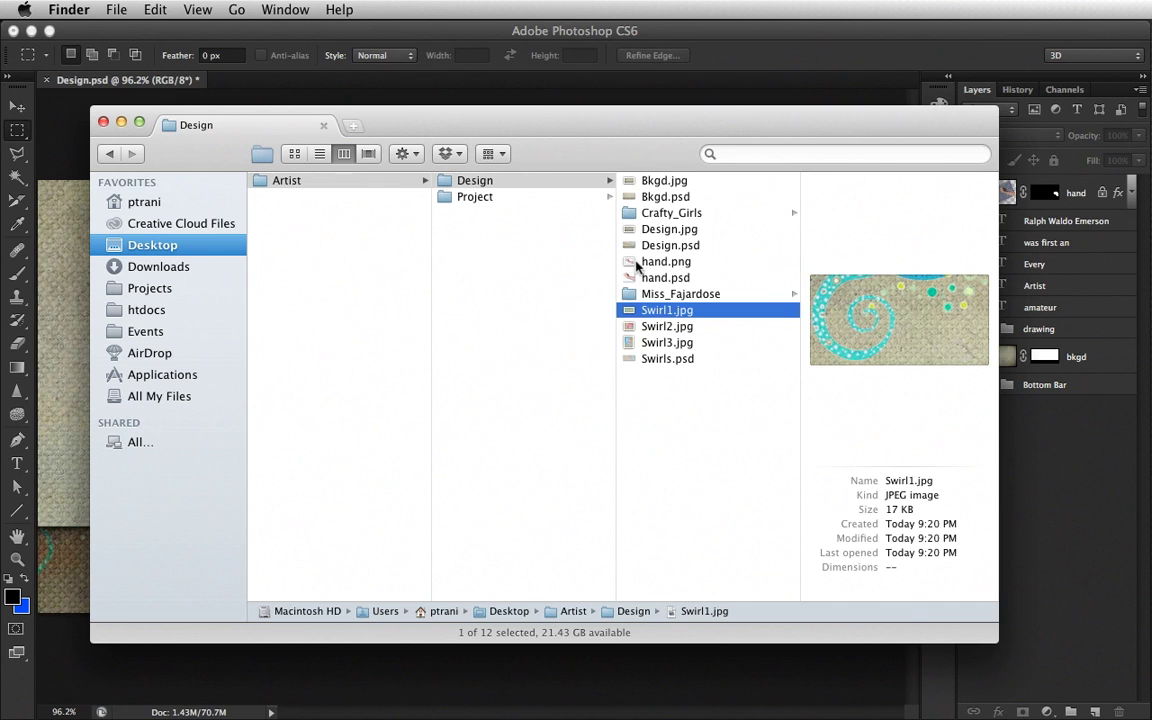
{"action": "left_click", "coordinate": [630, 259]}
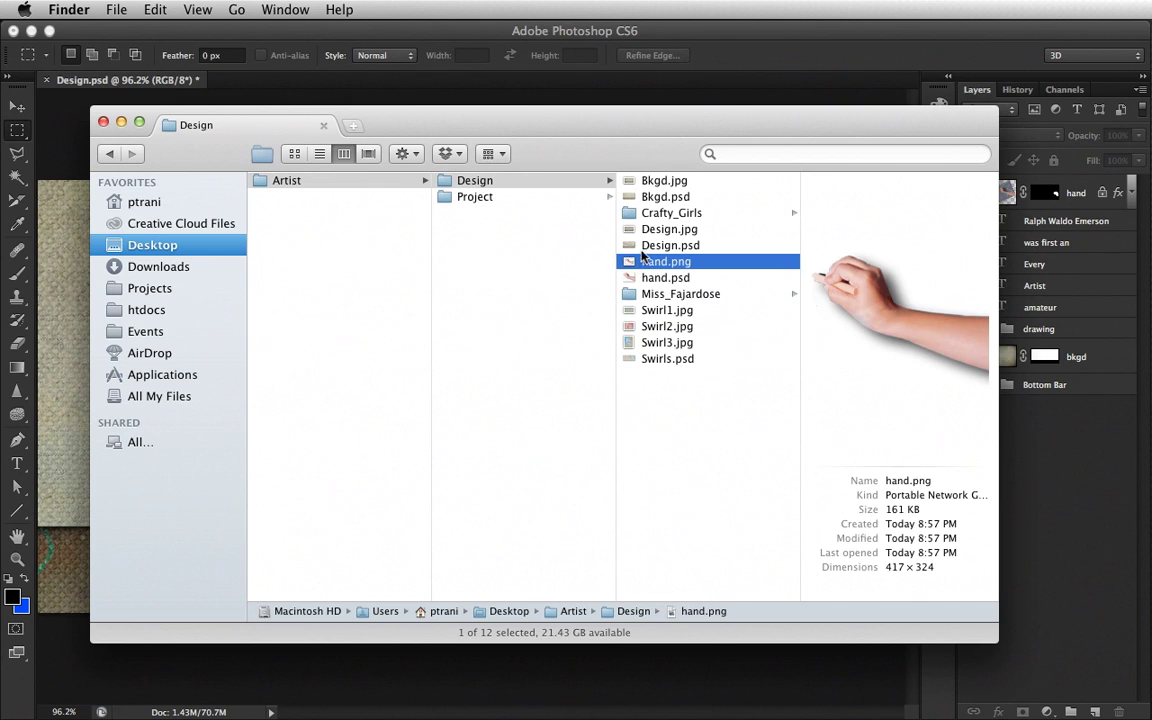
{"action": "left_click", "coordinate": [648, 181]}
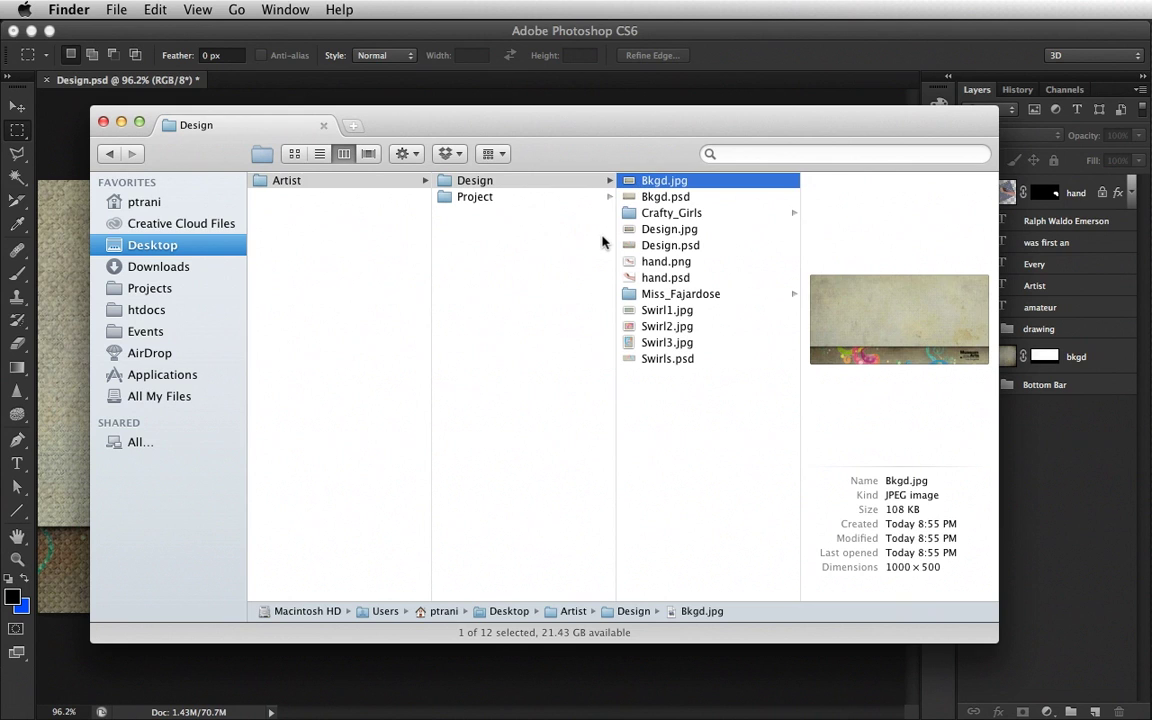
{"action": "left_click", "coordinate": [720, 456]}
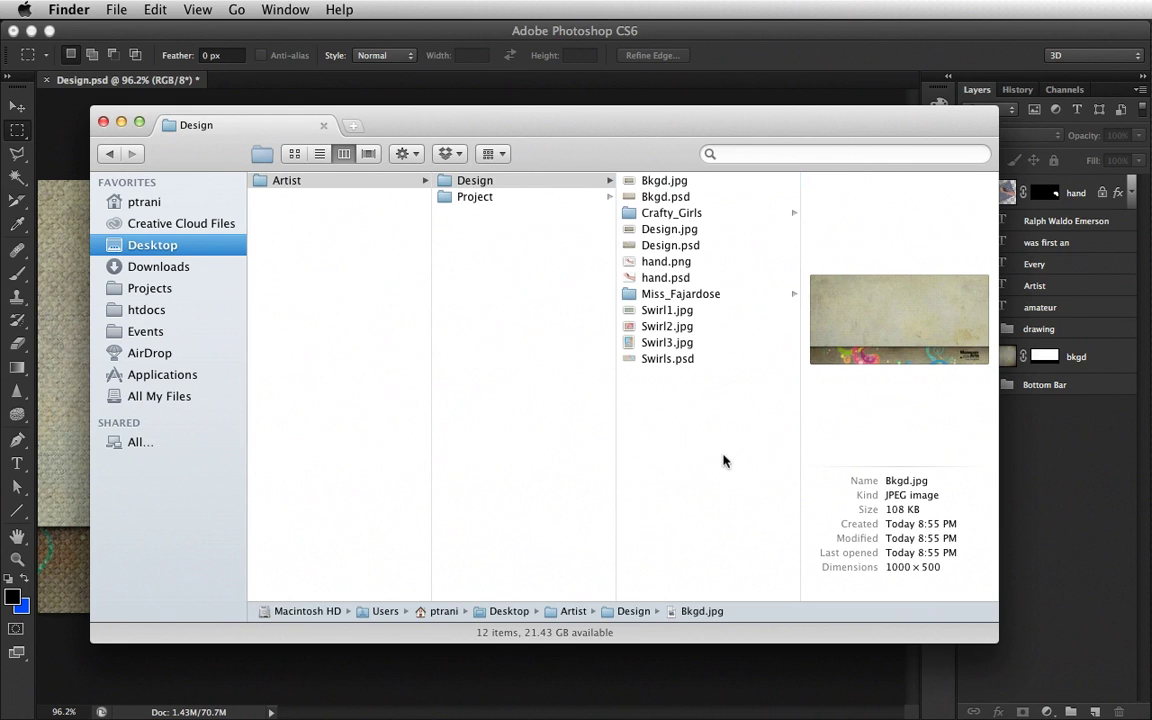
Step: Close Finder, minimize Photoshop, move the Artist folder to the desktop's top-left, and create a new Edge Animate composition
{"action": "left_click", "coordinate": [103, 121]}
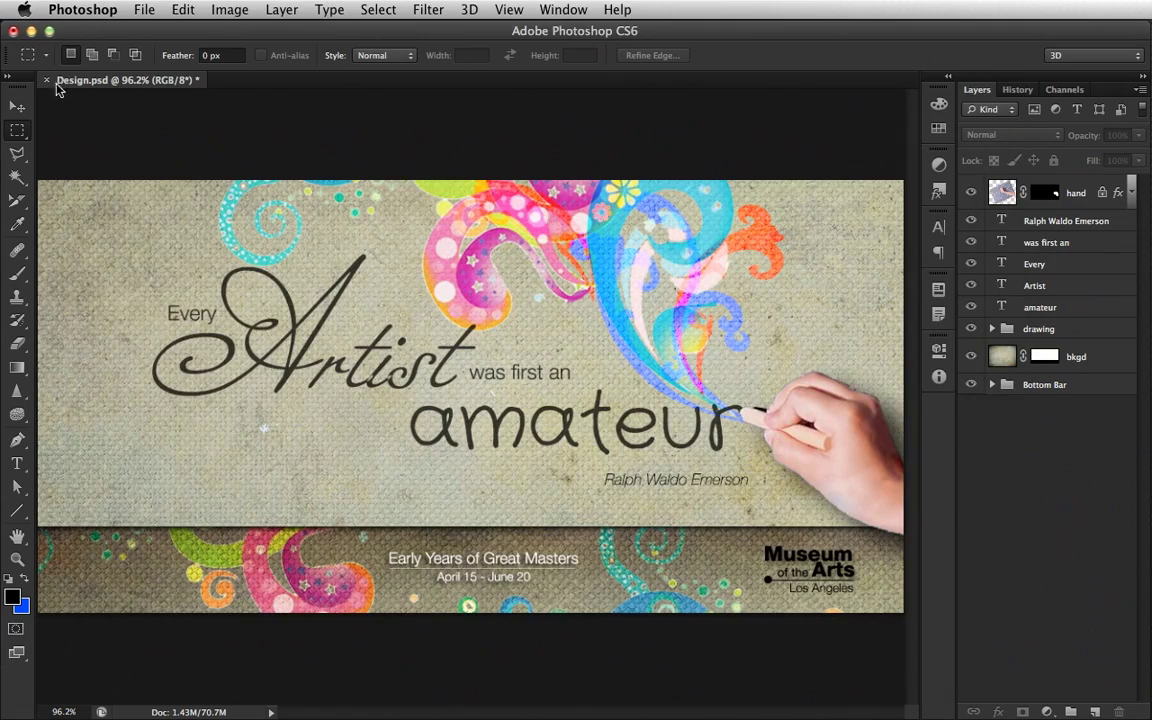
{"action": "left_click", "coordinate": [31, 31]}
{"action": "left_click", "coordinate": [300, 272]}
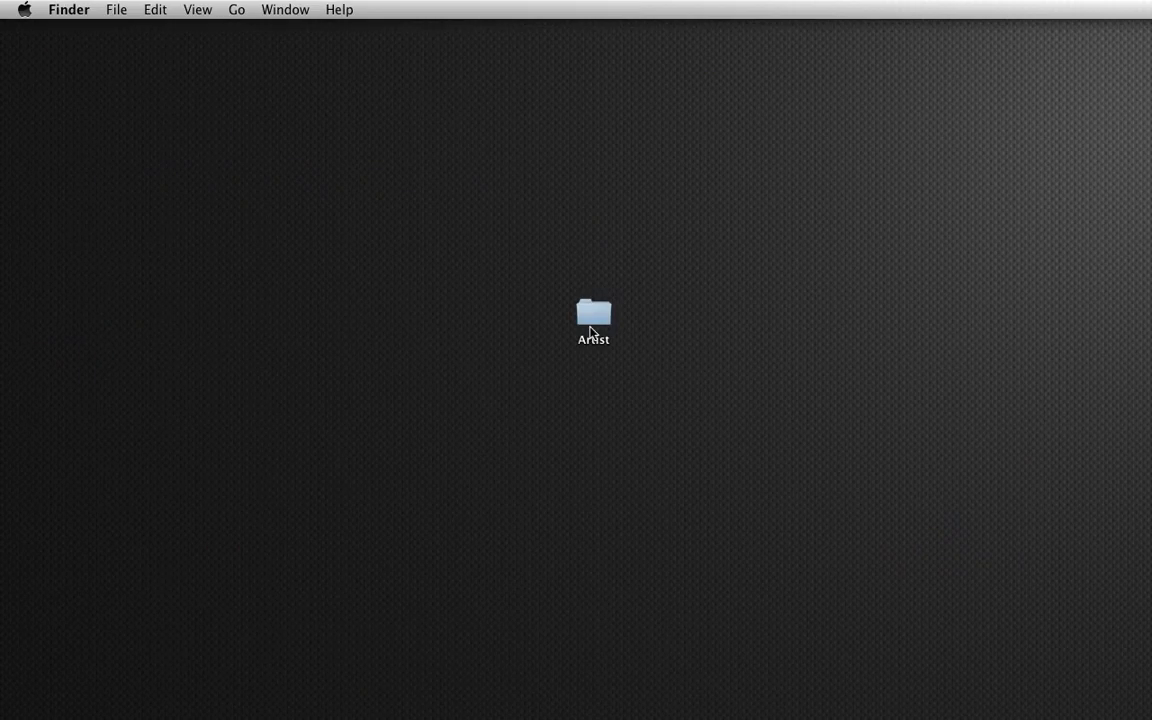
{"action": "left_click_drag", "start_coordinate": [594, 318], "coordinate": [318, 190]}
{"action": "left_click_drag", "start_coordinate": [62, 88], "coordinate": [61, 86]}
{"action": "left_click", "coordinate": [92, 222]}
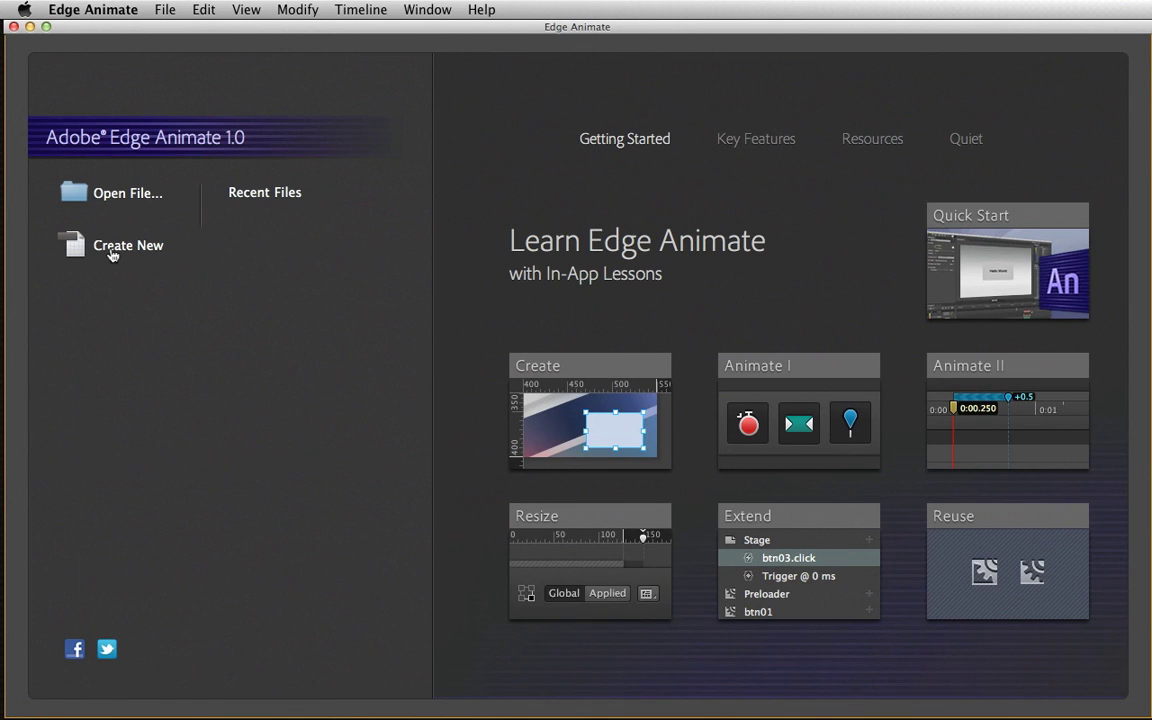
{"action": "left_click", "coordinate": [112, 254]}
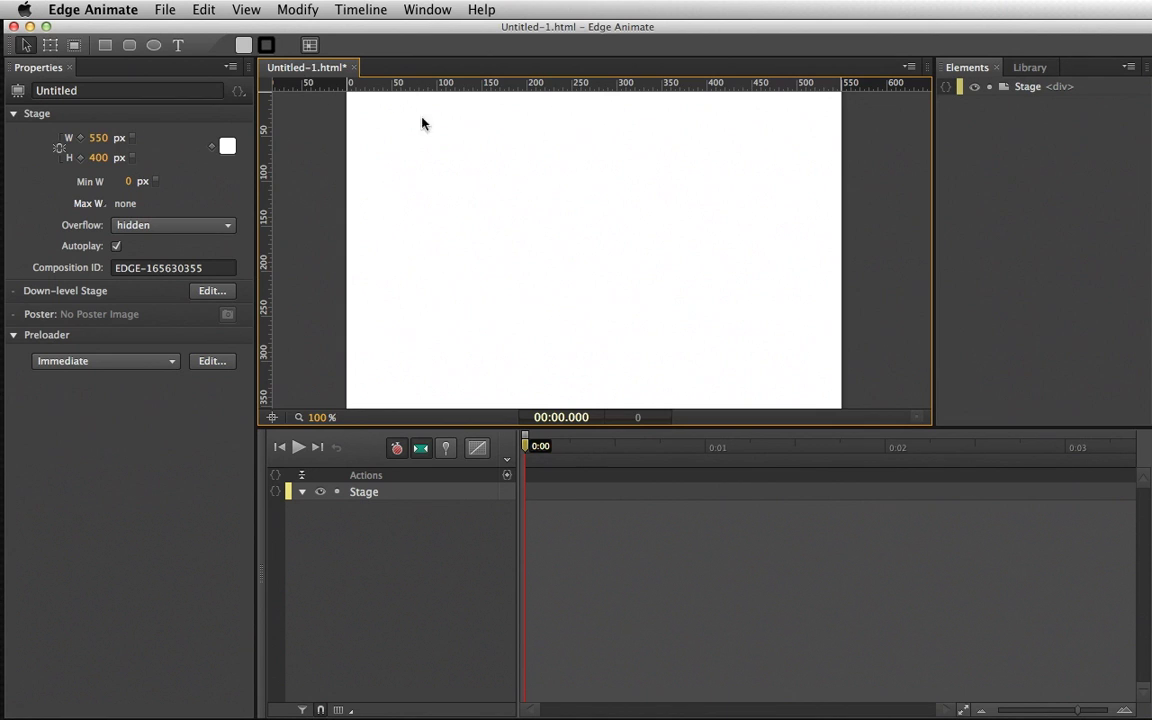
Step: Enter stage width 1000 and height 500 in Properties, and pick black as the stage colour
{"action": "left_click", "coordinate": [101, 141]}
{"action": "type", "text": "100"}
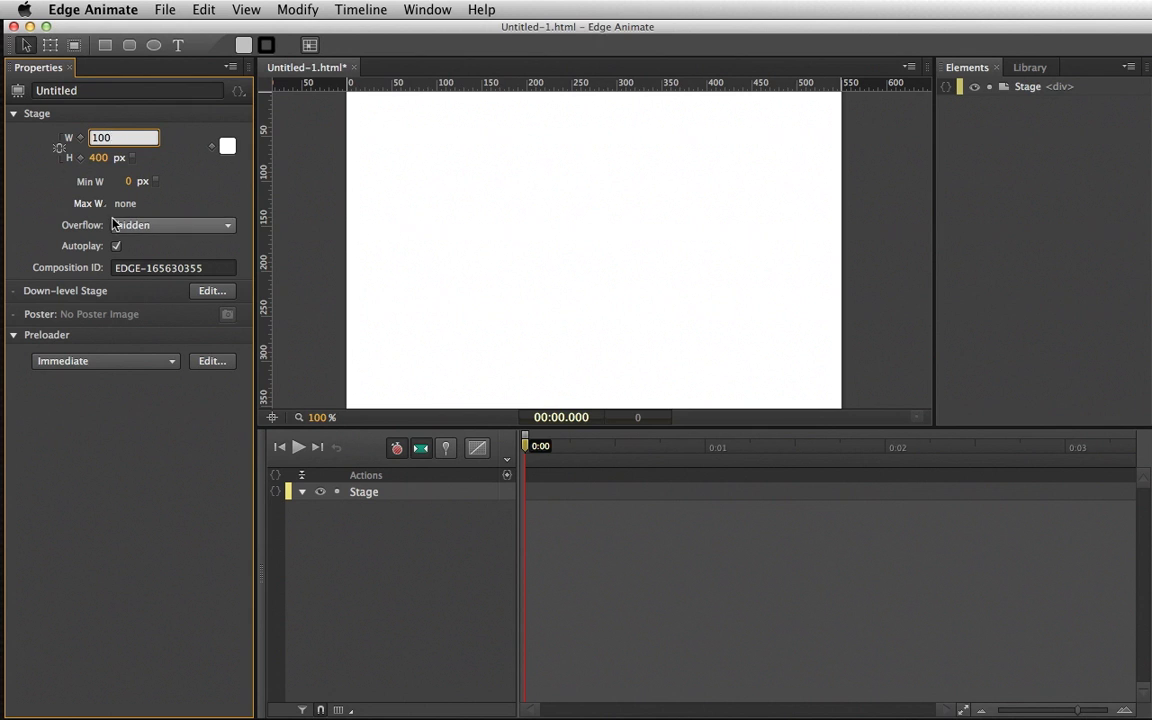
{"action": "type", "text": "0"}
{"action": "key", "text": "Return"}
{"action": "left_click", "coordinate": [99, 157]}
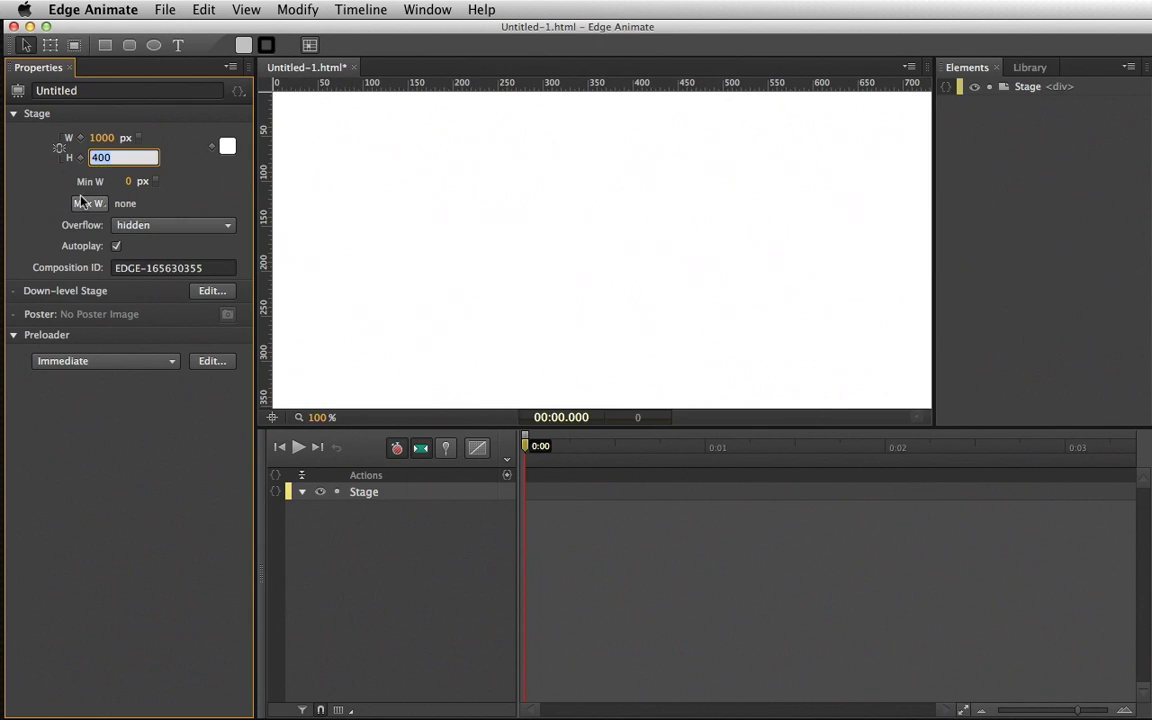
{"action": "type", "text": "500"}
{"action": "key", "text": "Return"}
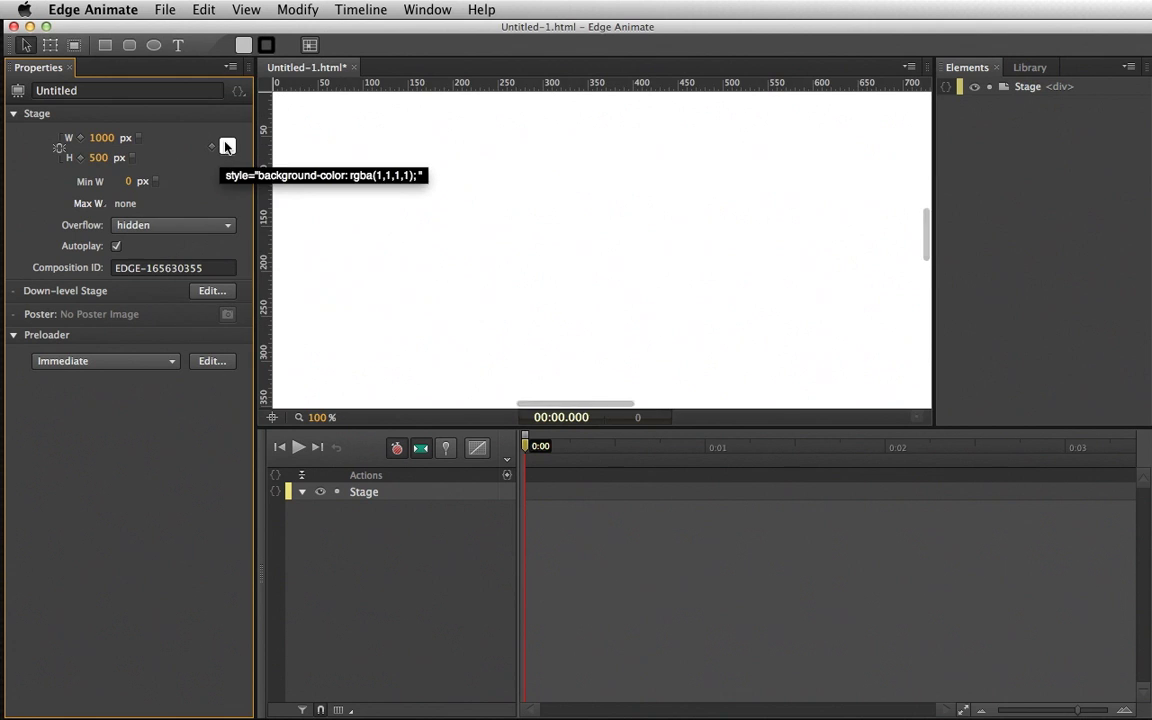
{"action": "left_click", "coordinate": [227, 147]}
{"action": "left_click_drag", "start_coordinate": [278, 226], "coordinate": [216, 404]}
{"action": "left_click", "coordinate": [527, 352]}
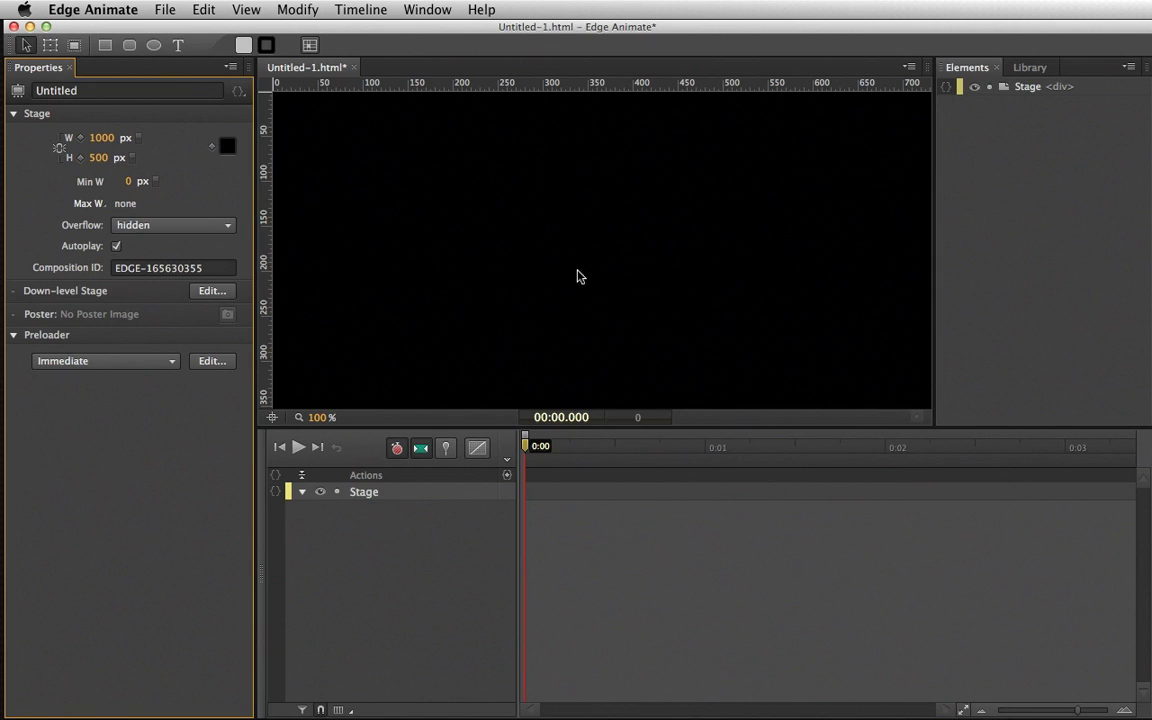
{"action": "left_click", "coordinate": [684, 179]}
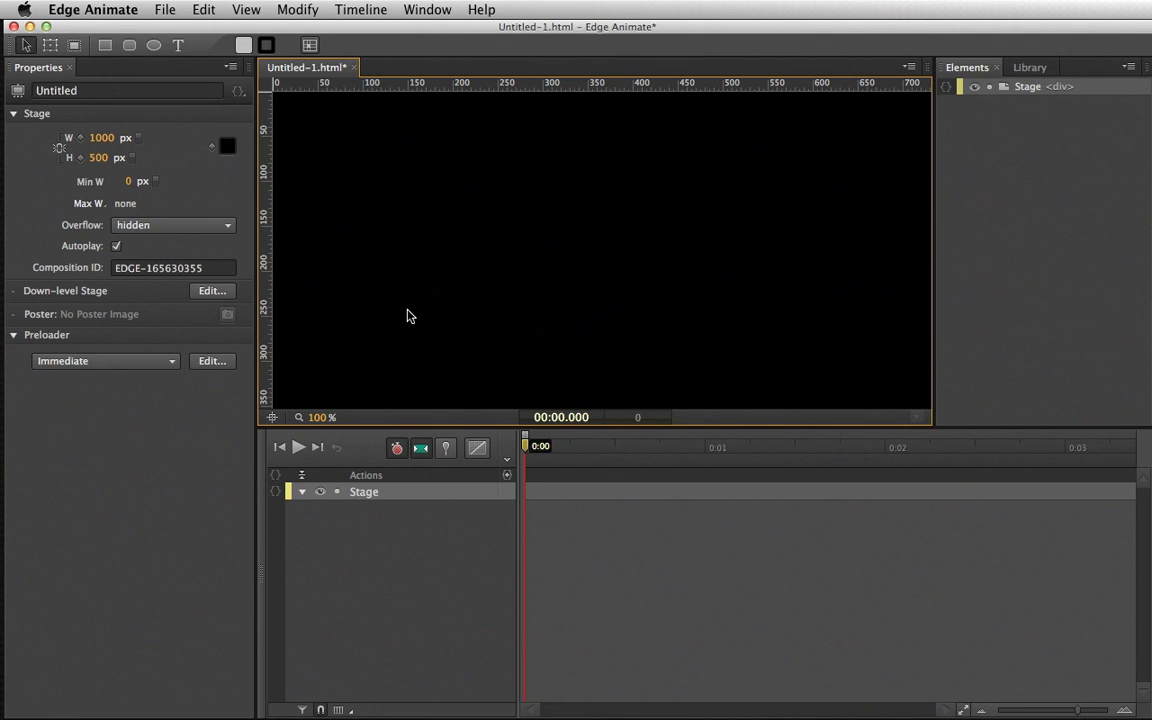
Step: Save the composition as 'Artist' in the Artist > Project folder
{"action": "left_click", "coordinate": [157, 8]}
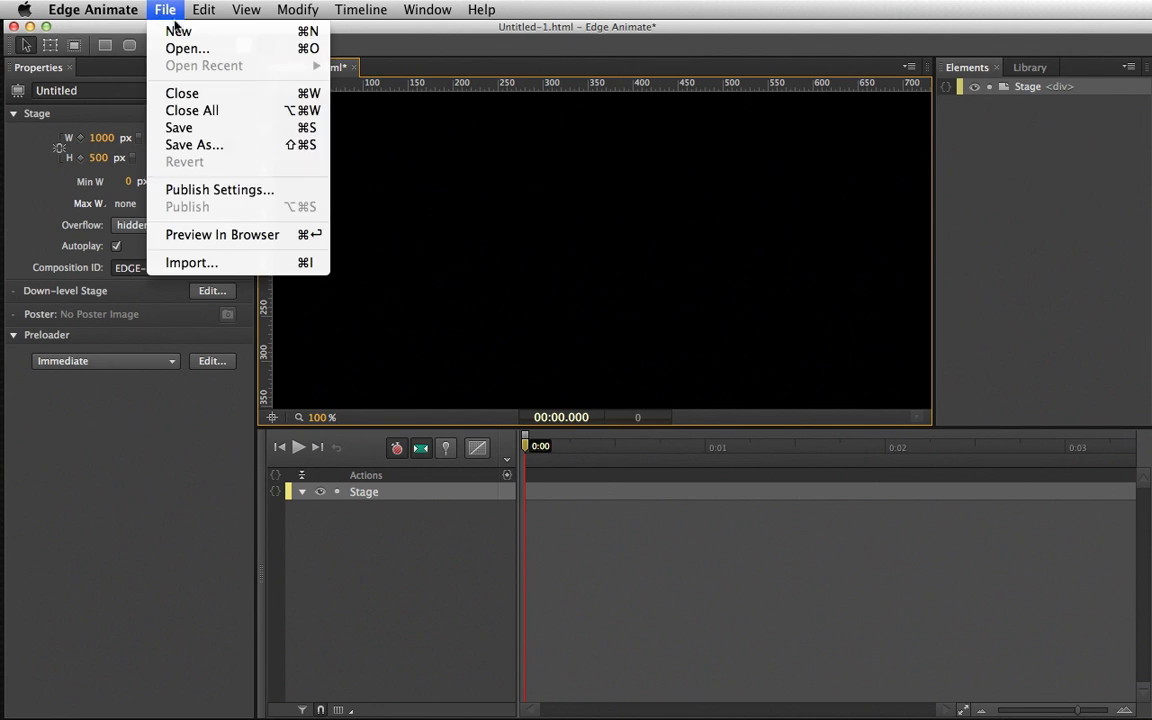
{"action": "left_click", "coordinate": [202, 130]}
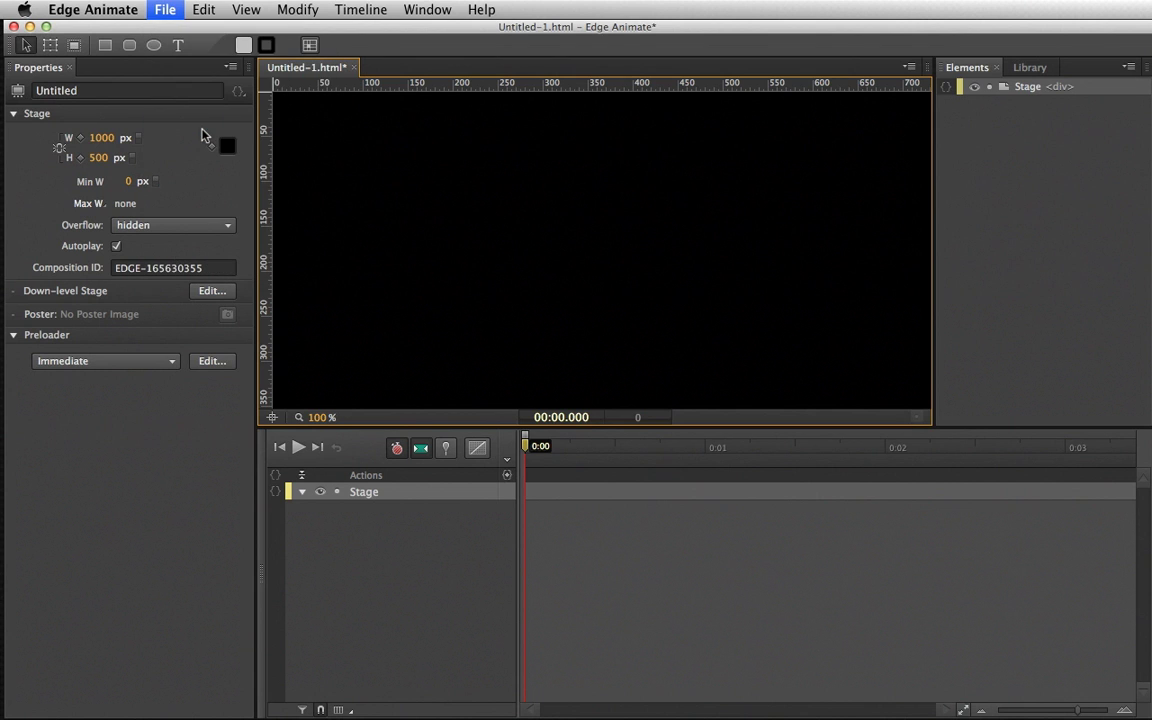
{"action": "left_click_drag", "start_coordinate": [951, 185], "coordinate": [377, 78]}
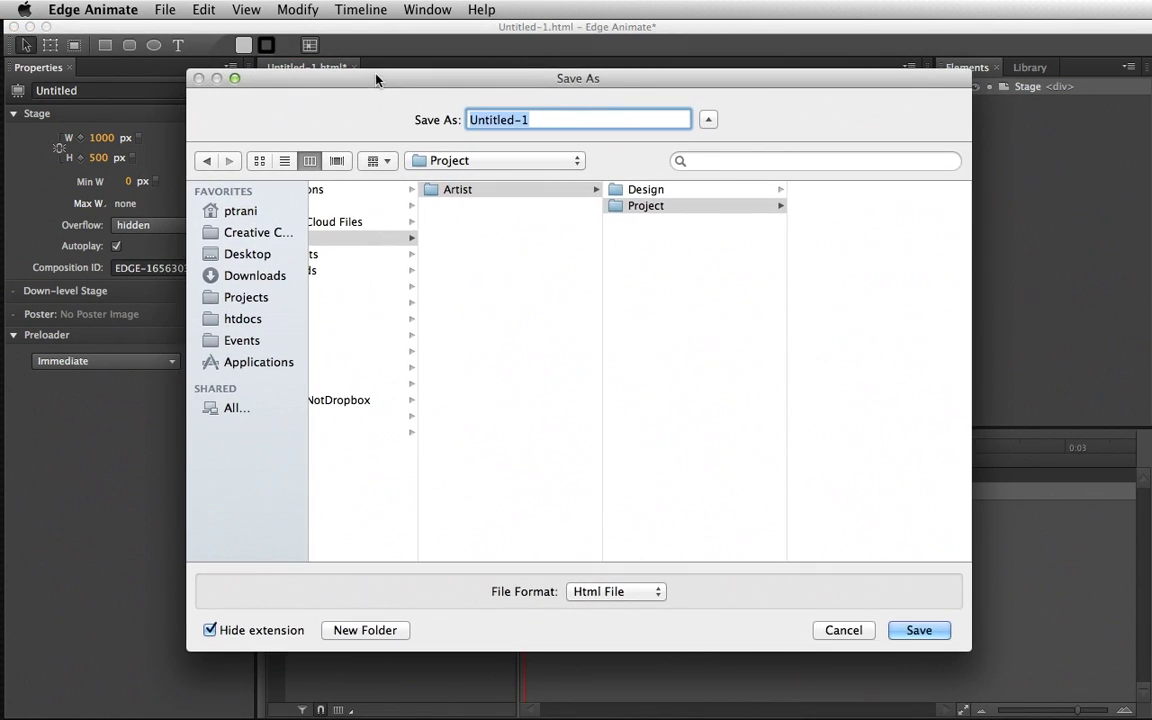
{"action": "left_click", "coordinate": [714, 207]}
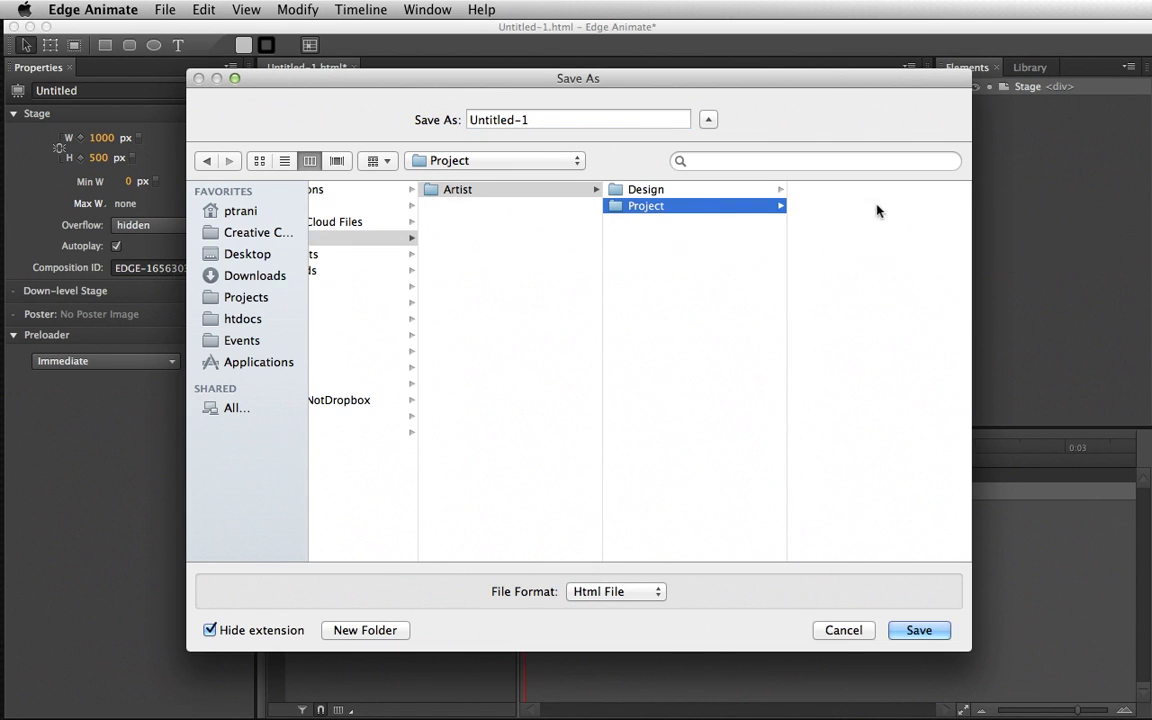
{"action": "key", "text": "Tab"}
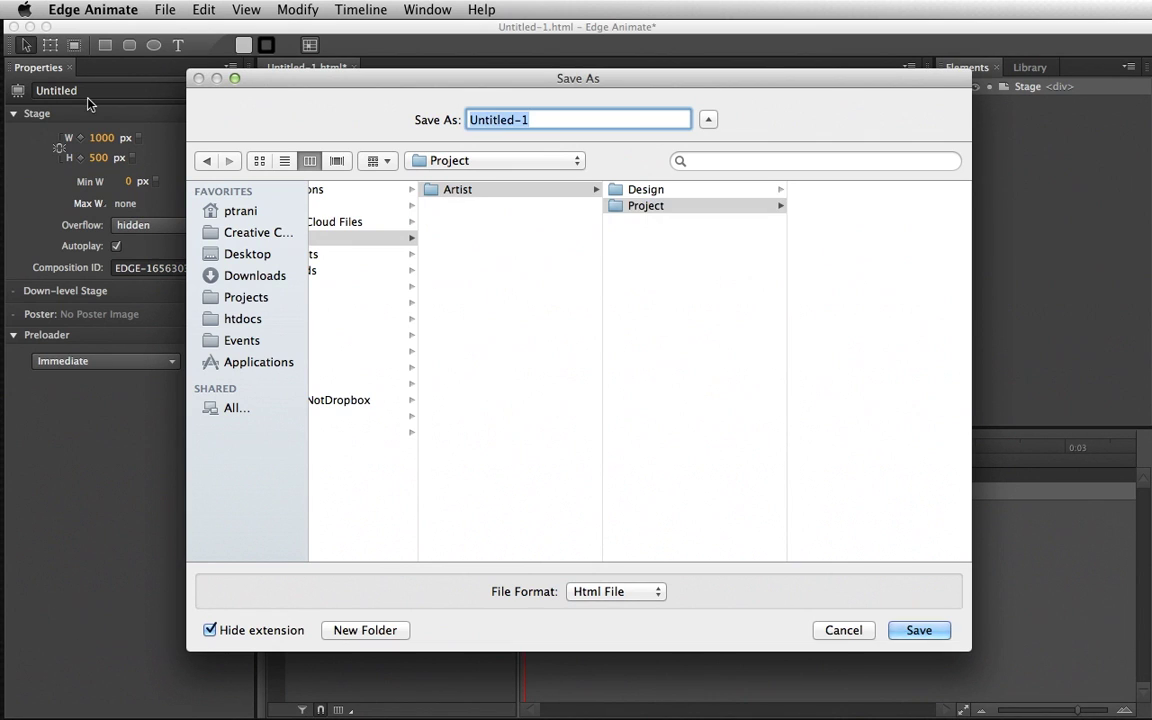
{"action": "type", "text": "Artist"}
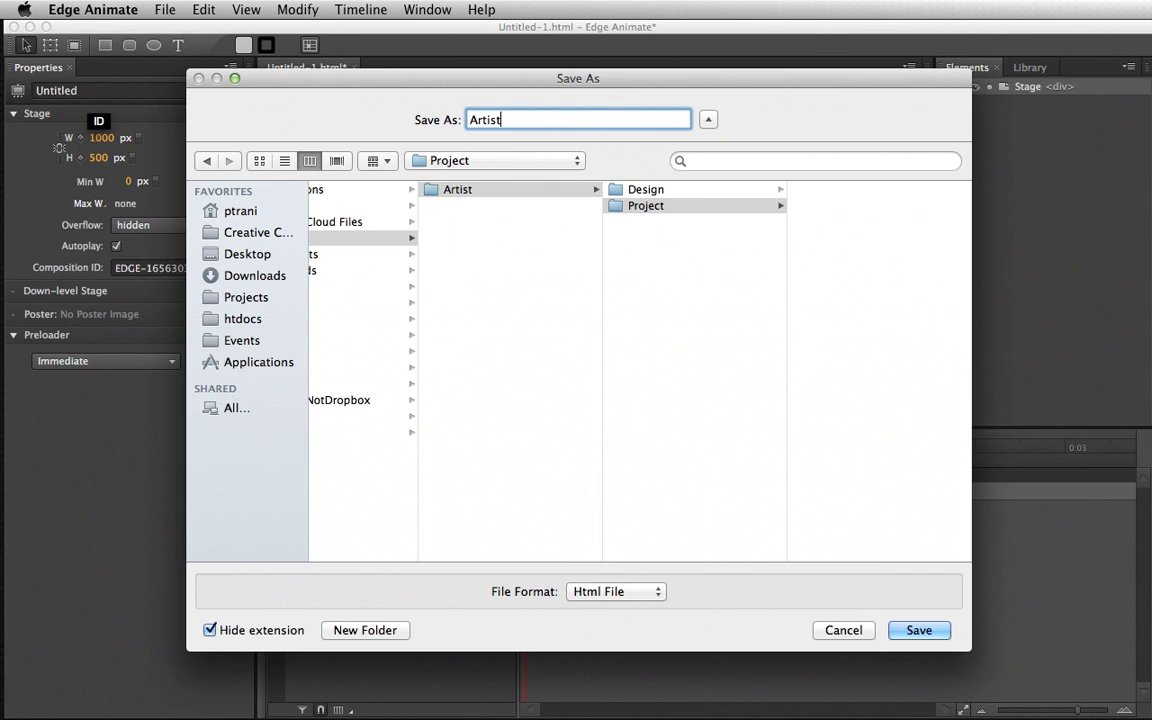
{"action": "key", "text": "Return"}
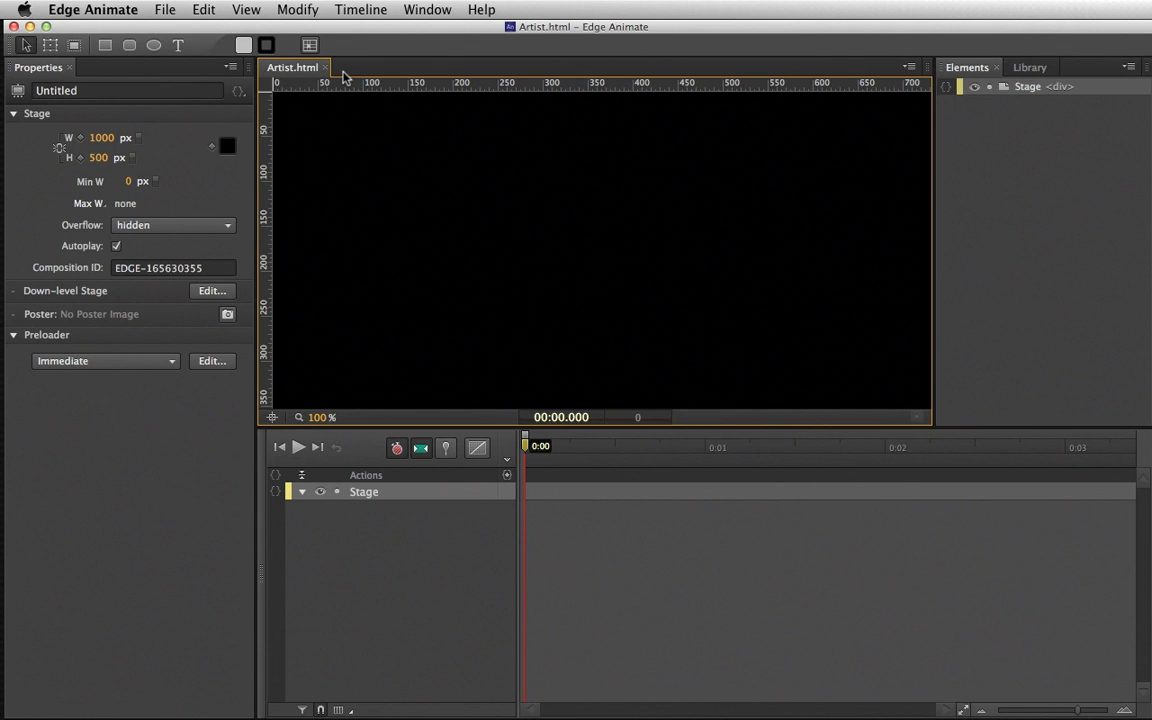
Step: Minimize Edge Animate, enlarge the Project Finder window, and preview Artist.html, Artist.an and Artist_edge.js
{"action": "left_click", "coordinate": [29, 26]}
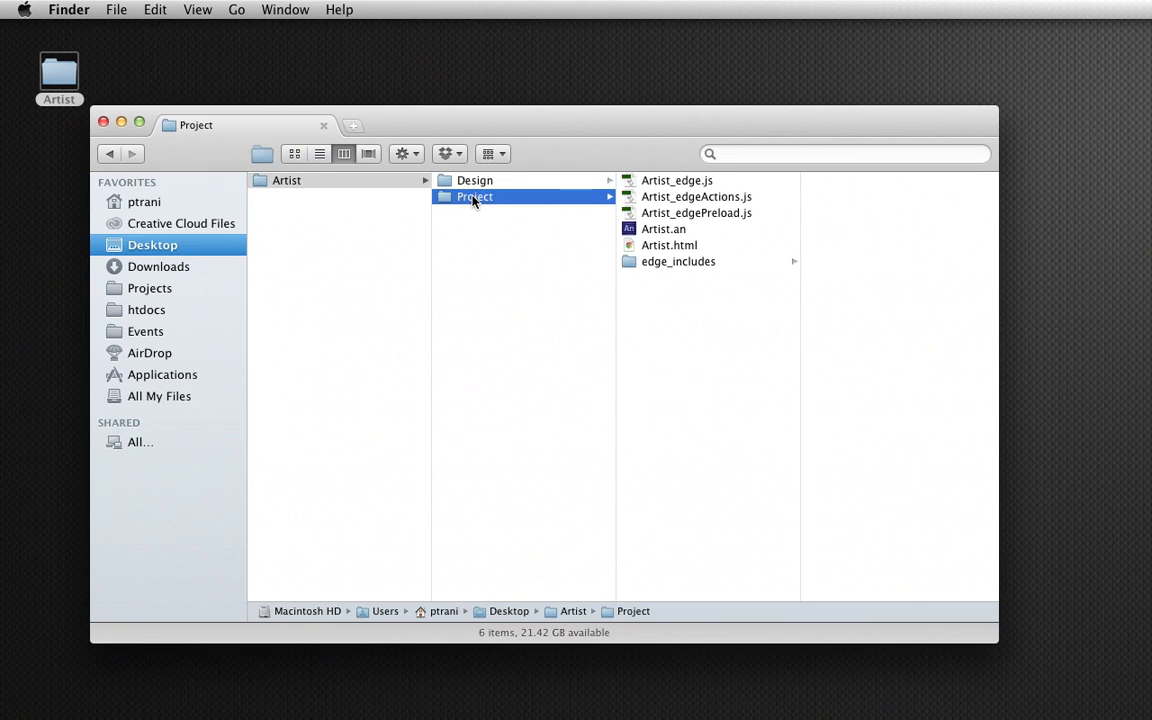
{"action": "left_click_drag", "start_coordinate": [547, 120], "coordinate": [427, 100]}
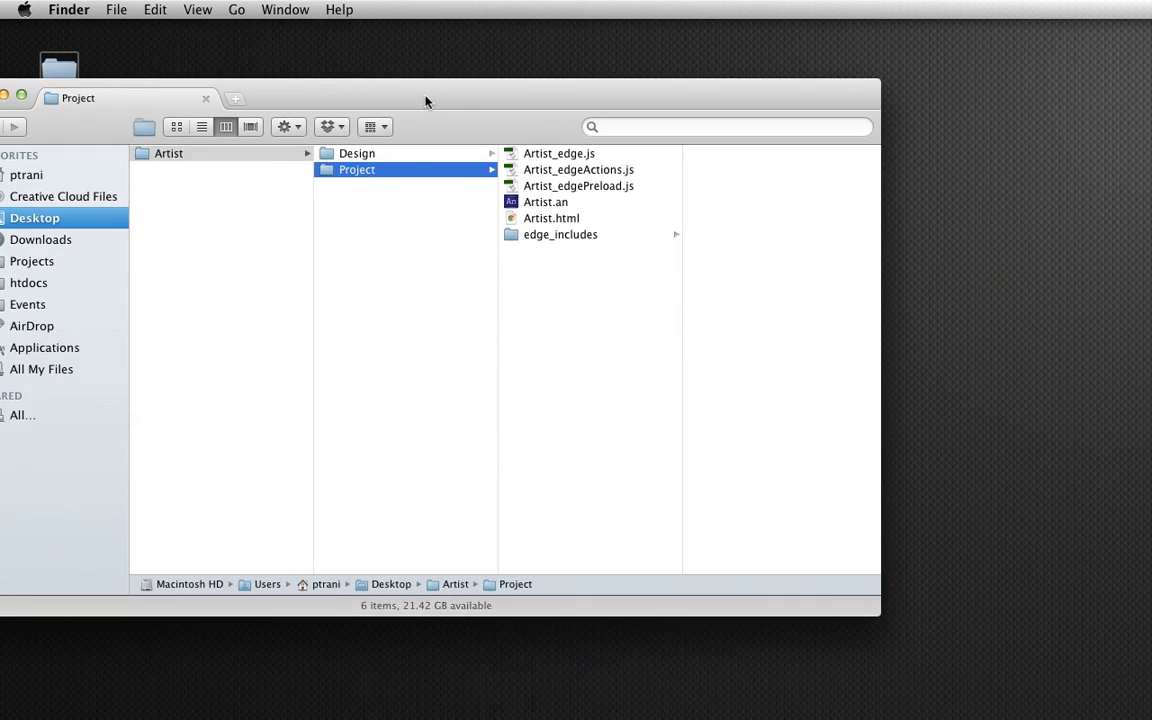
{"action": "left_click_drag", "start_coordinate": [873, 612], "coordinate": [1097, 694]}
{"action": "left_click", "coordinate": [547, 219]}
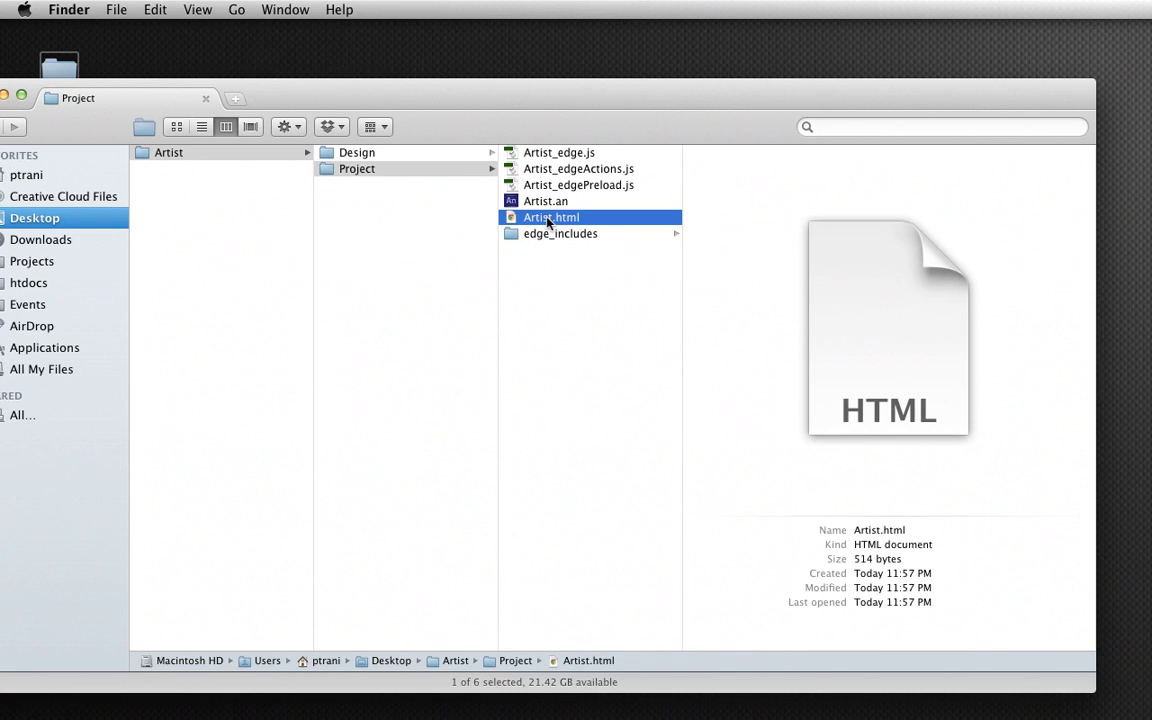
{"action": "left_click", "coordinate": [519, 204]}
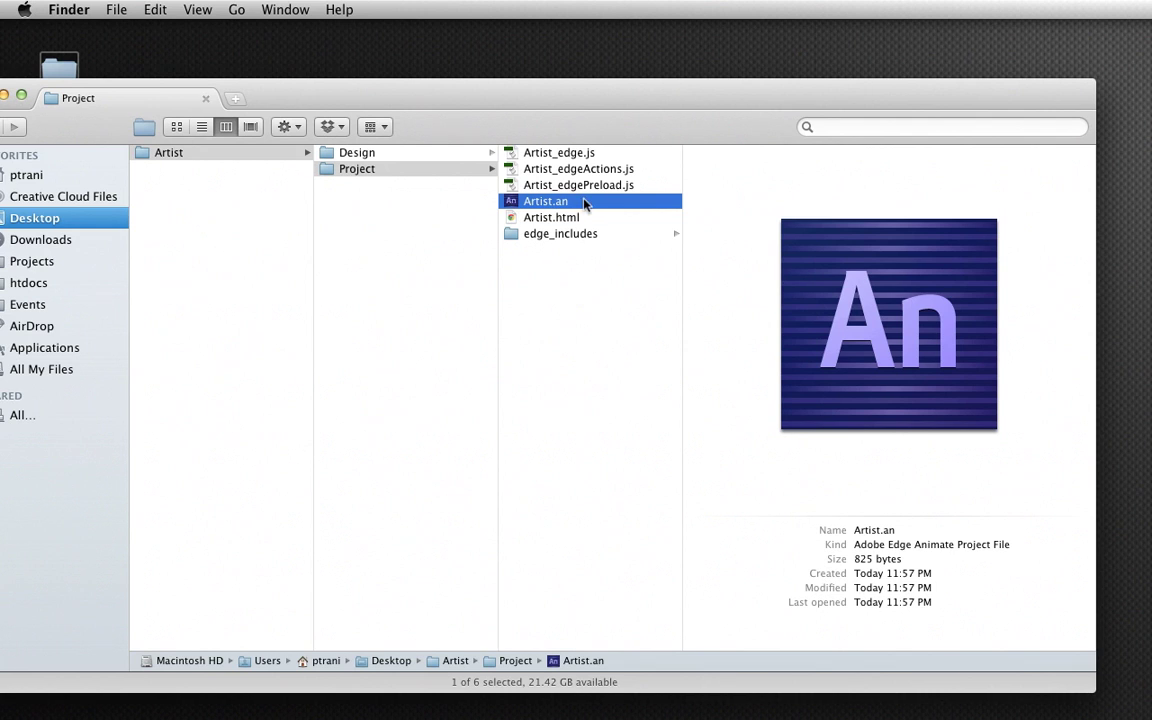
{"action": "left_click", "coordinate": [561, 220]}
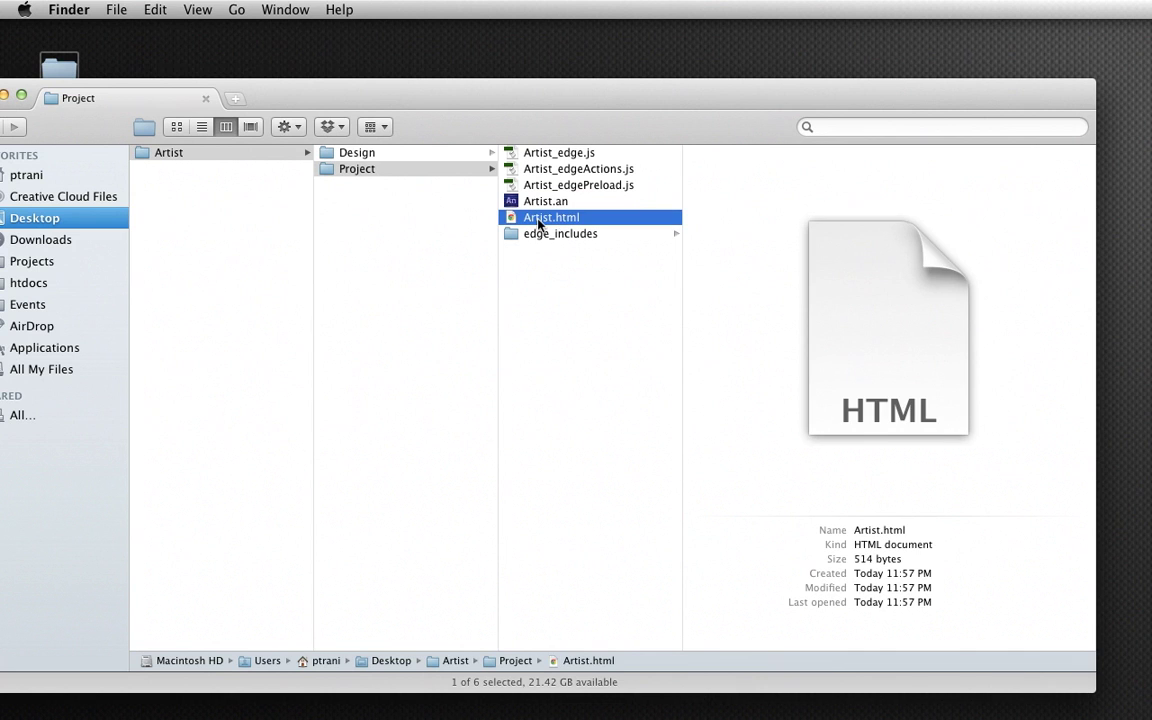
{"action": "left_click_drag", "start_coordinate": [545, 95], "coordinate": [555, 88]}
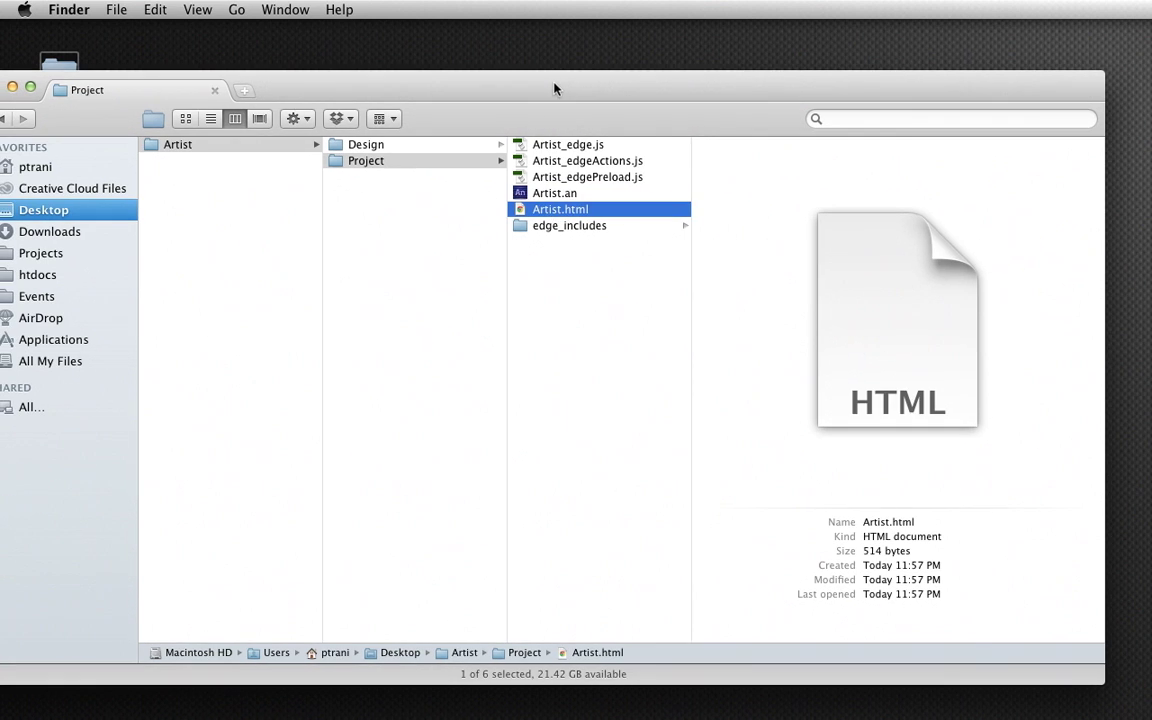
{"action": "left_click", "coordinate": [540, 149]}
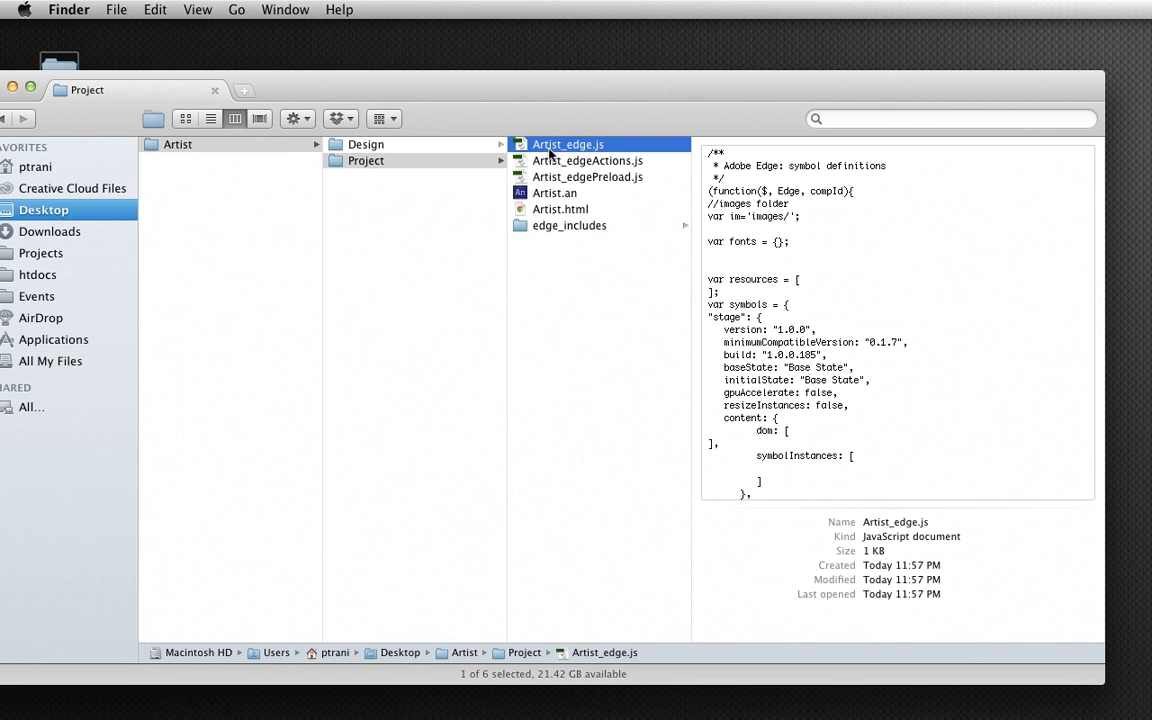
Step: Quick Look Artist_edge.js, then preview Artist_edgeActions.js, Artist_edgePreload.js, Artist.an and the edge_includes contents
{"action": "key", "text": "space"}
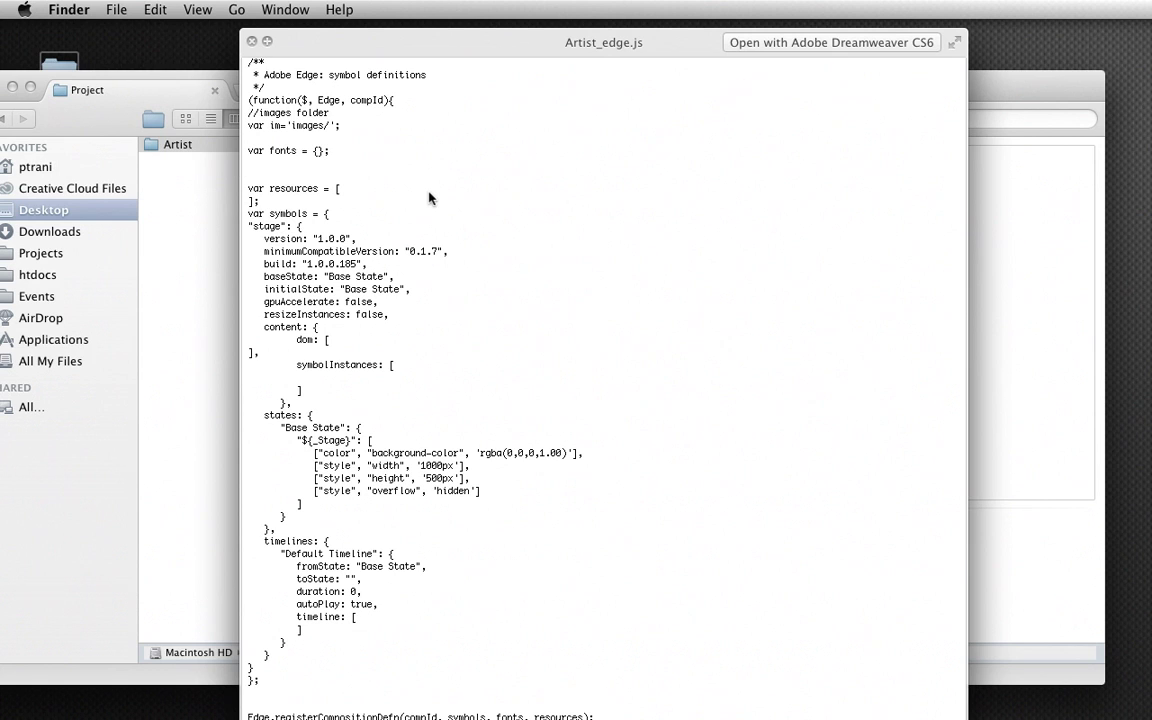
{"action": "key", "text": "space"}
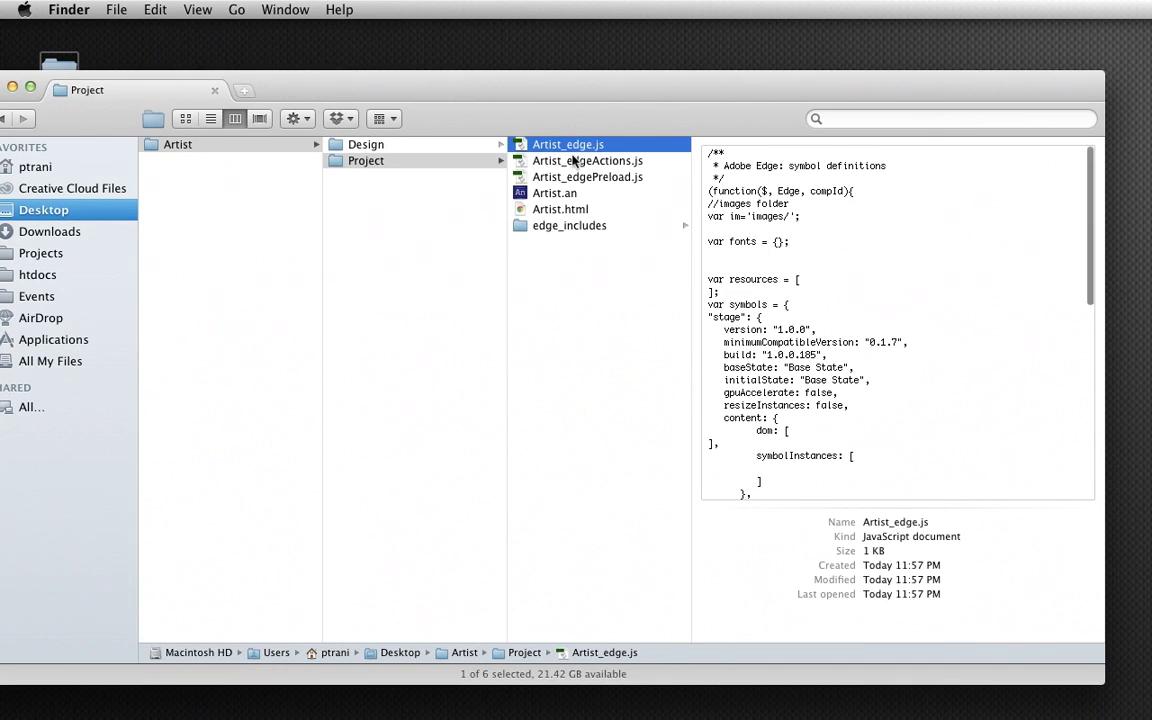
{"action": "left_click", "coordinate": [575, 162]}
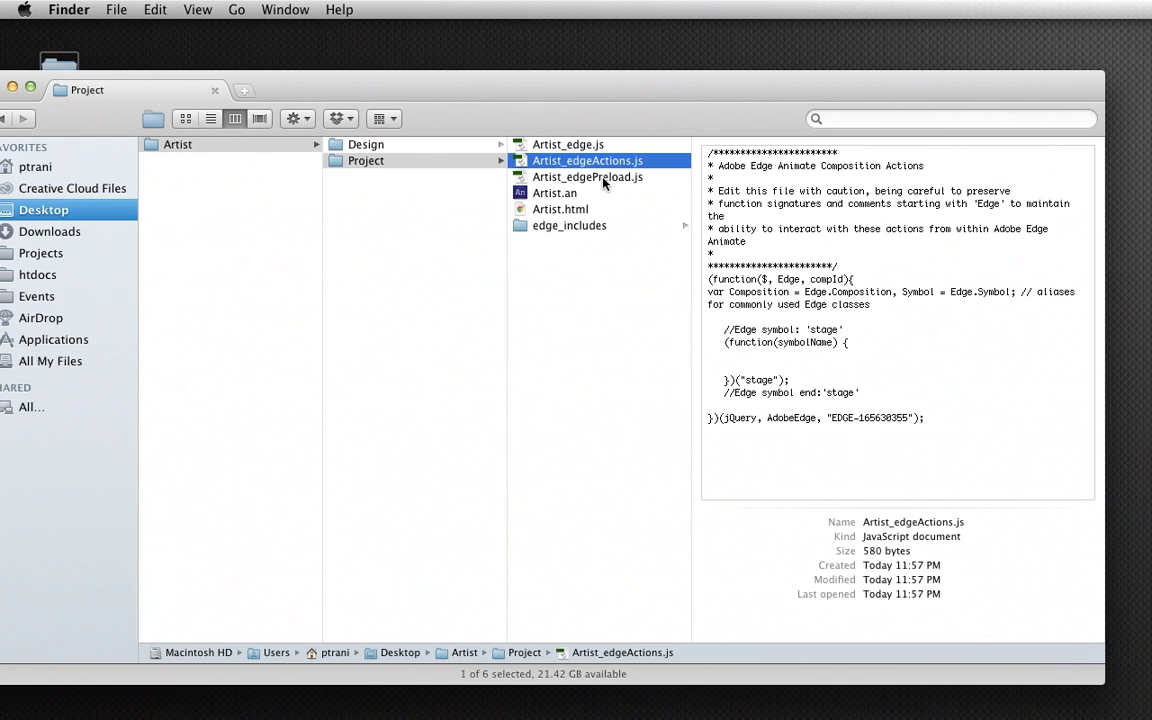
{"action": "left_click", "coordinate": [603, 178]}
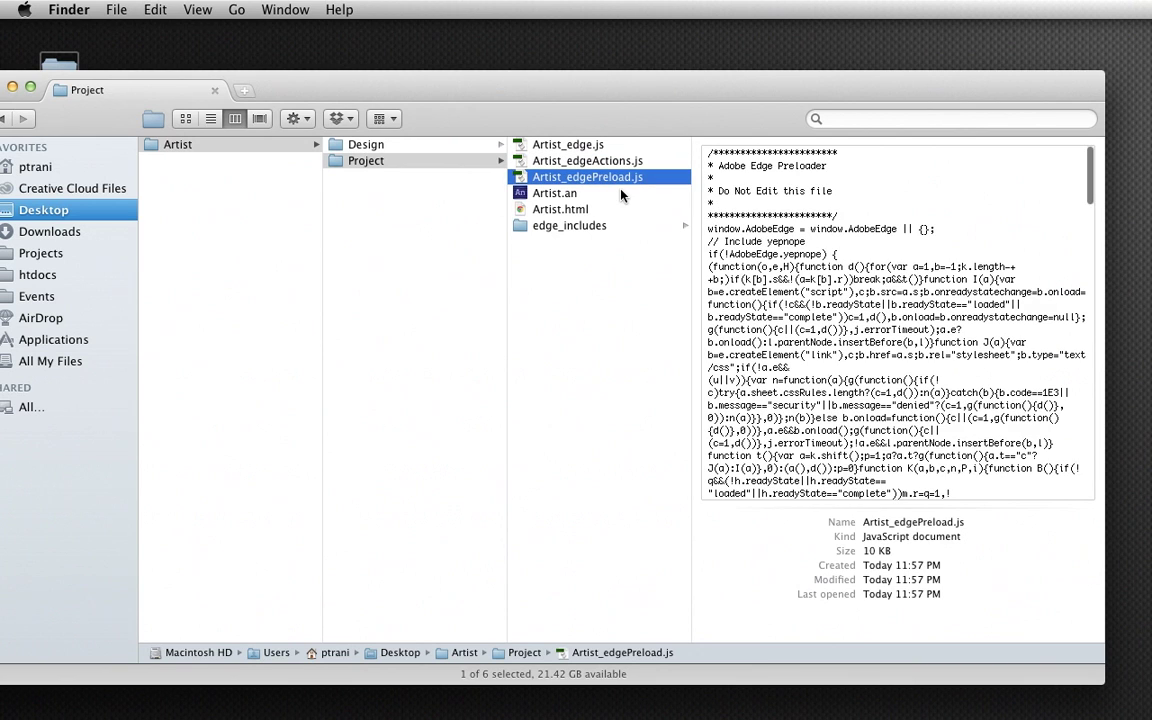
{"action": "left_click", "coordinate": [535, 193]}
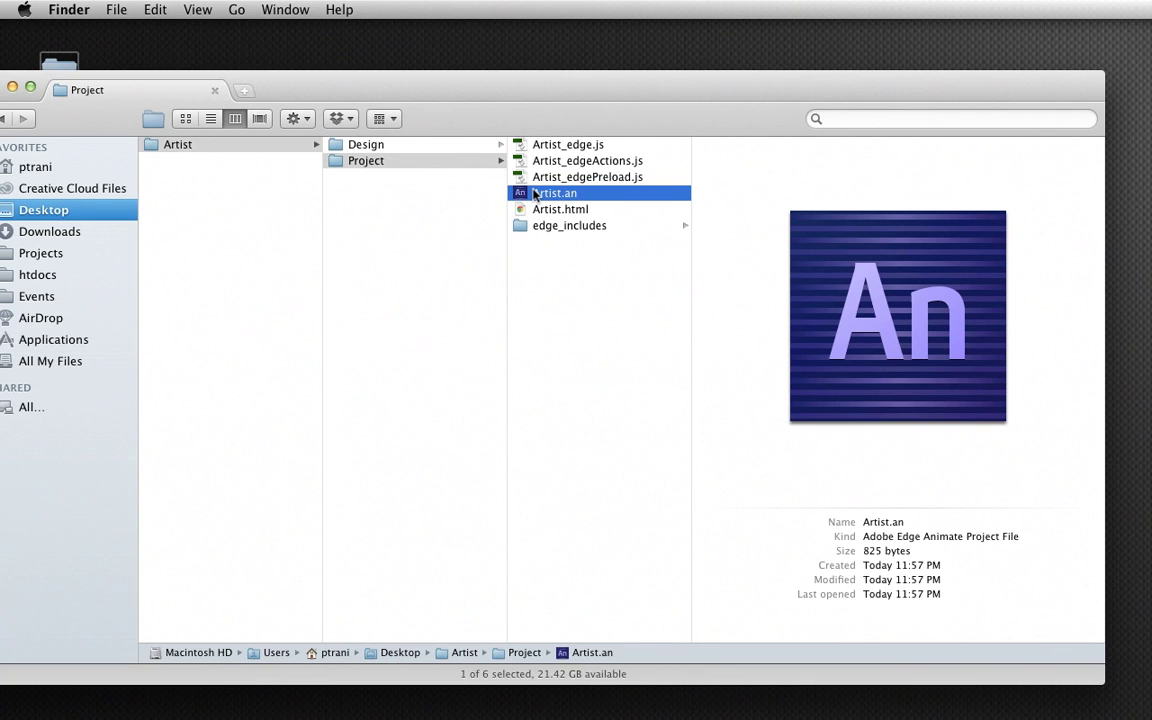
{"action": "left_click", "coordinate": [537, 228]}
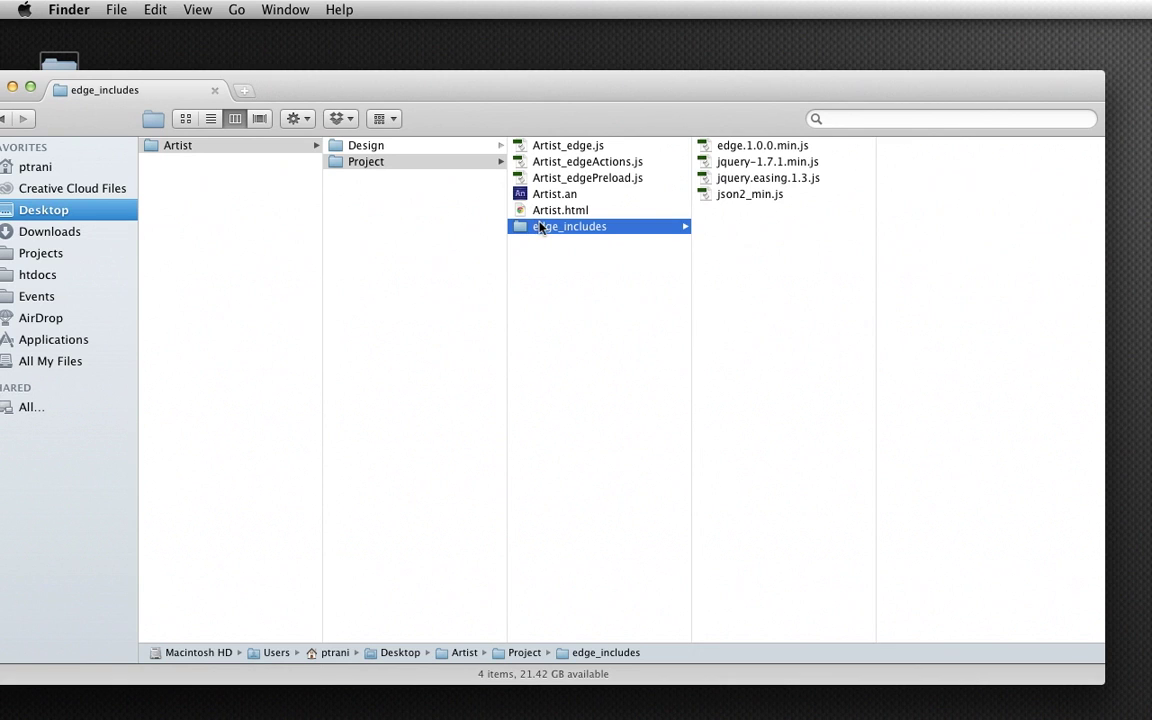
{"action": "left_click", "coordinate": [538, 267]}
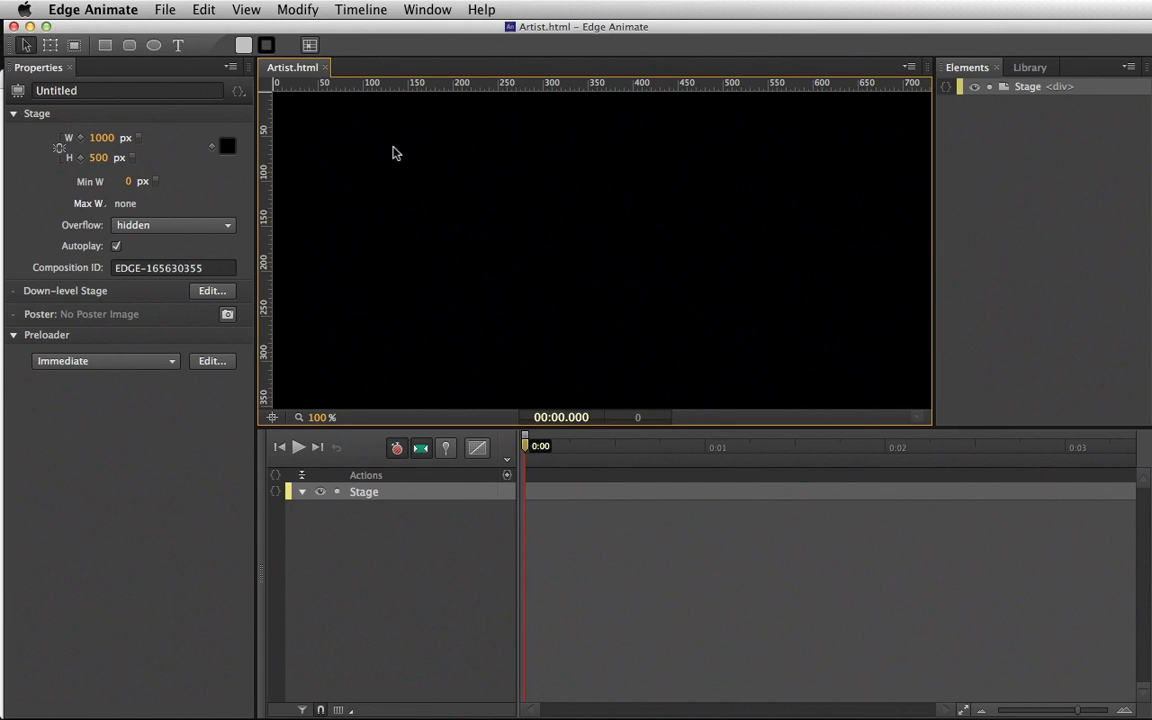
Step: Import Design.jpg from the Artist > Design folder as a 1000 × 500 px stage element
{"action": "left_click", "coordinate": [164, 9]}
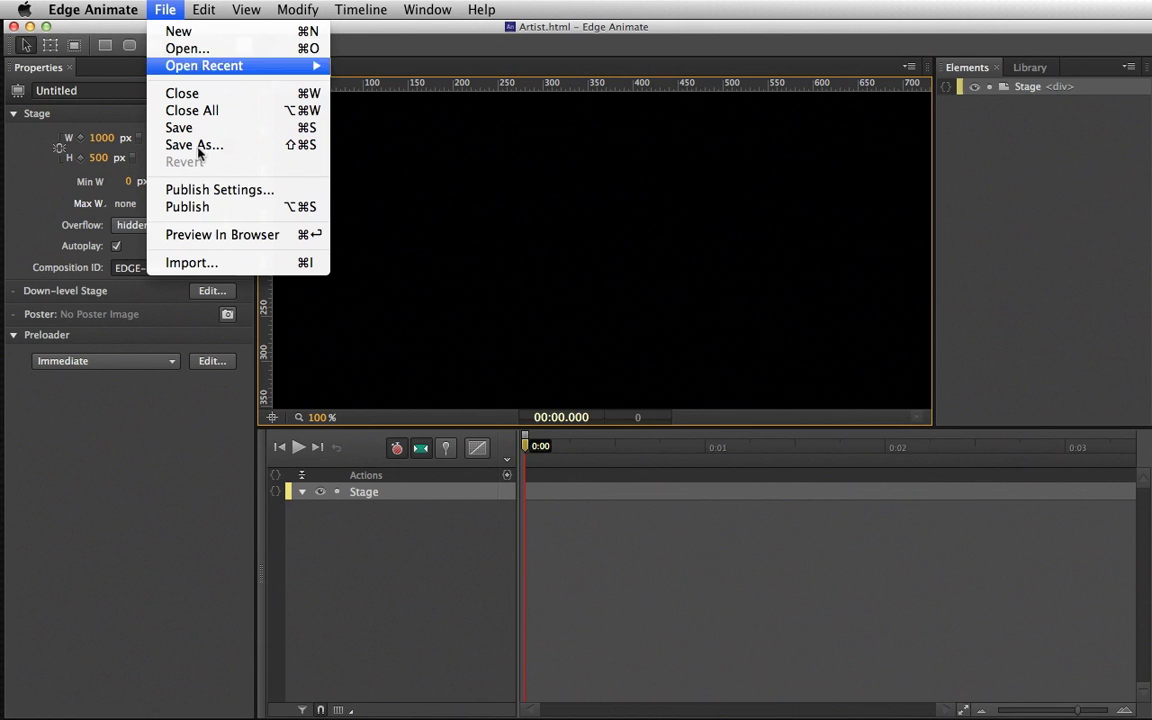
{"action": "left_click", "coordinate": [200, 263]}
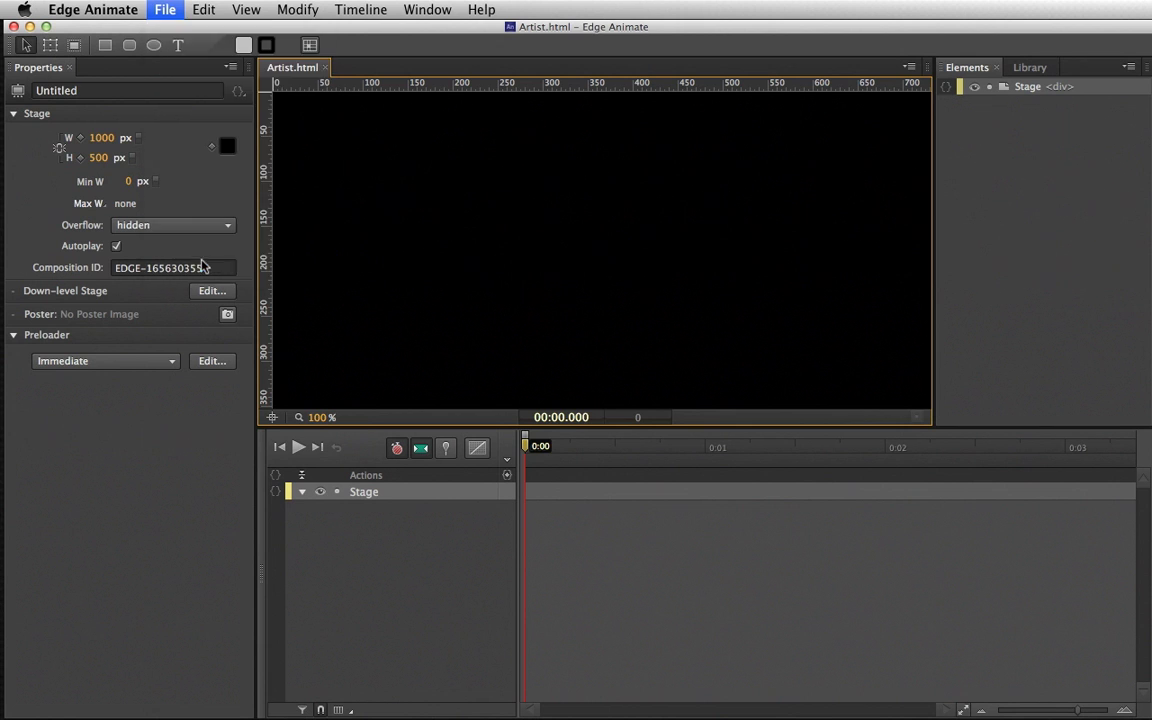
{"action": "left_click_drag", "start_coordinate": [840, 193], "coordinate": [264, 99]}
{"action": "left_click", "coordinate": [718, 152]}
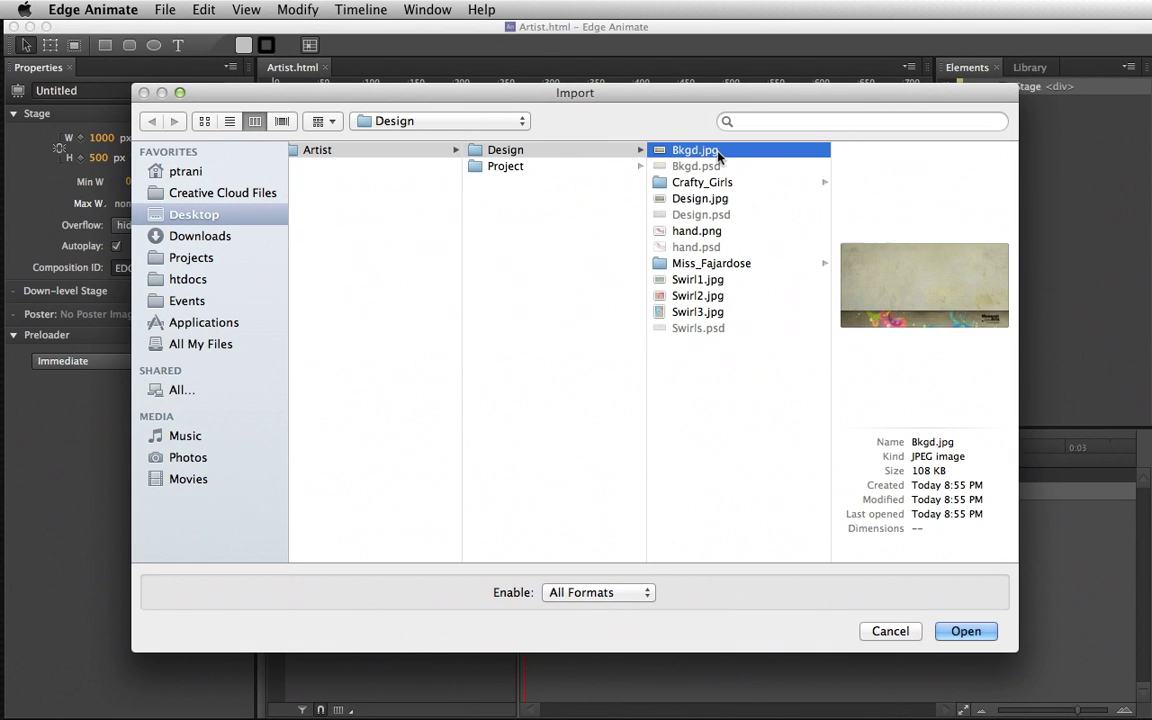
{"action": "left_click", "coordinate": [674, 199]}
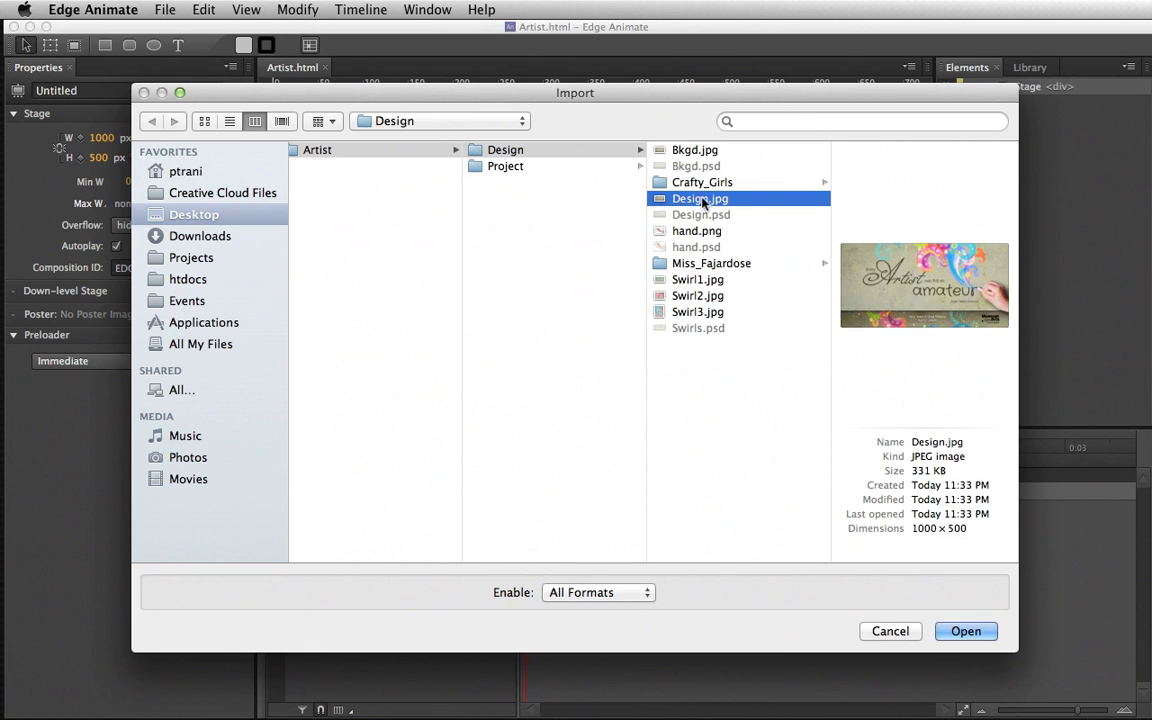
{"action": "left_click", "coordinate": [953, 631]}
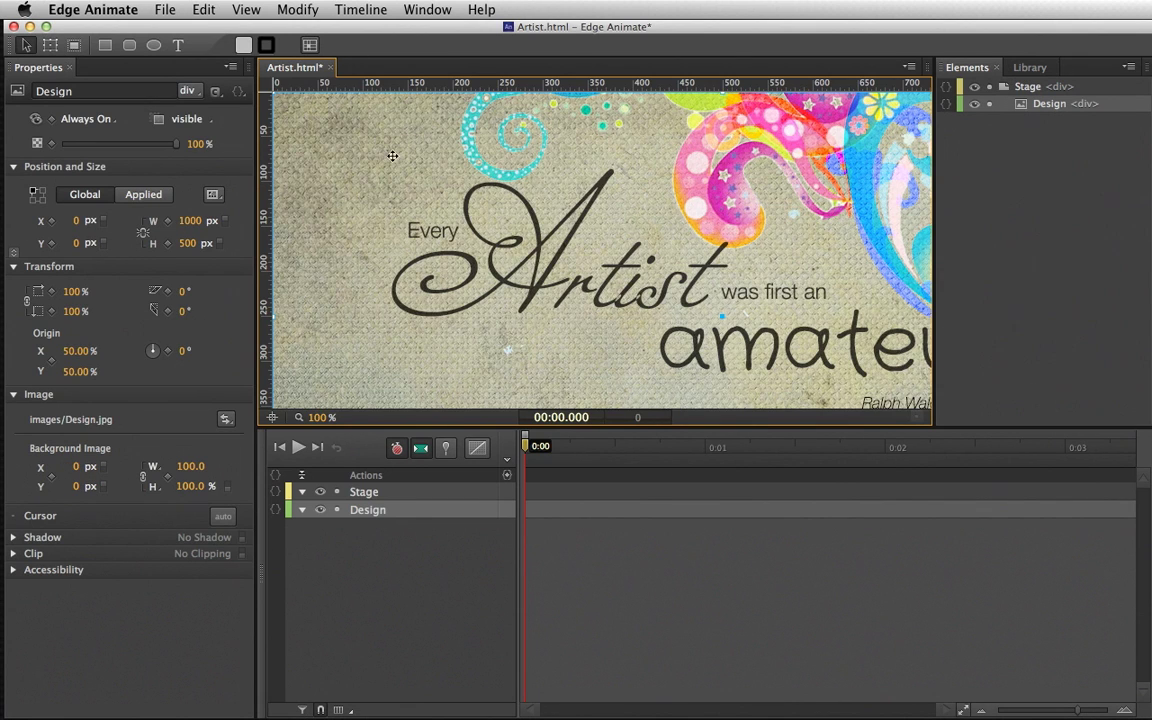
Step: Scroll the stage and zoom out to about 78% to see the whole Design artwork
{"action": "scroll", "coordinate": [374, 208], "scroll_direction": "left", "scroll_amount": 3}
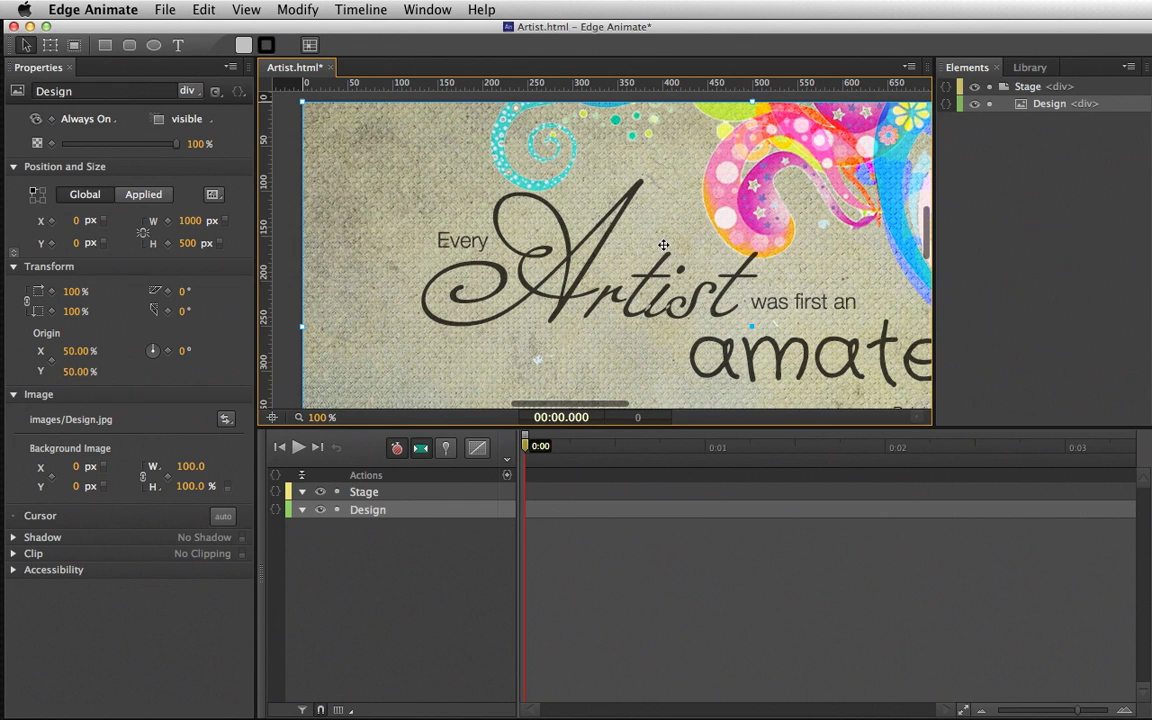
{"action": "scroll", "coordinate": [640, 262], "scroll_direction": "right", "scroll_amount": 4}
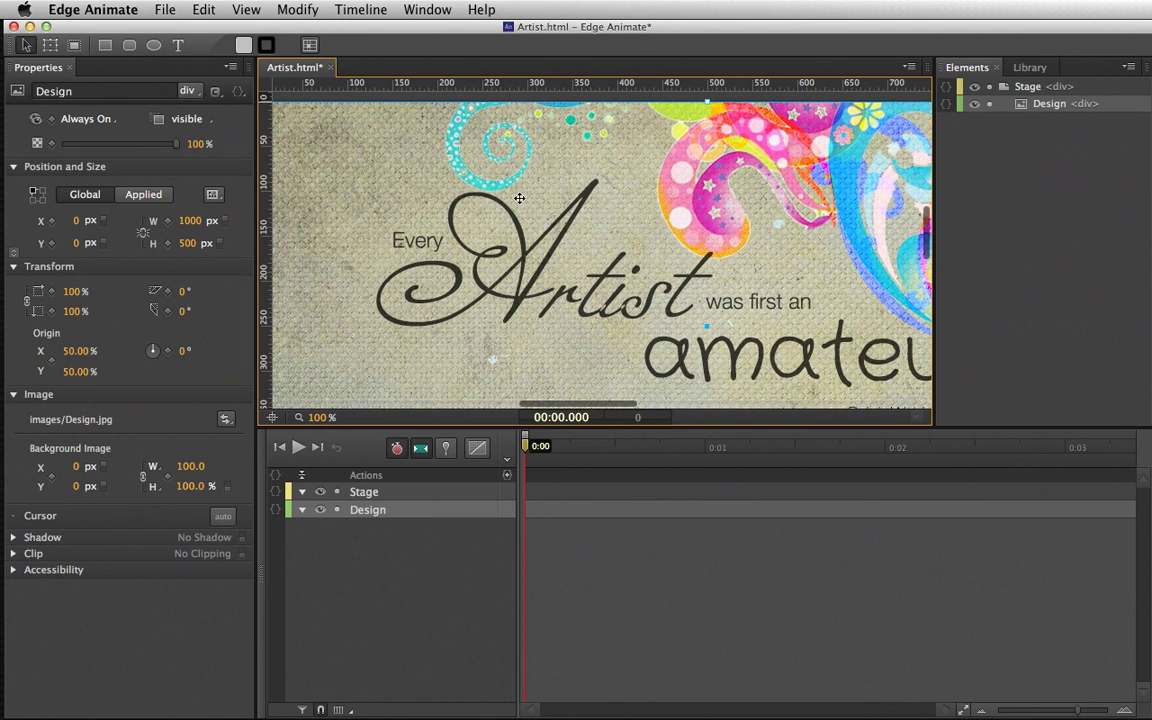
{"action": "scroll", "coordinate": [745, 305], "scroll_direction": "right", "scroll_amount": 2}
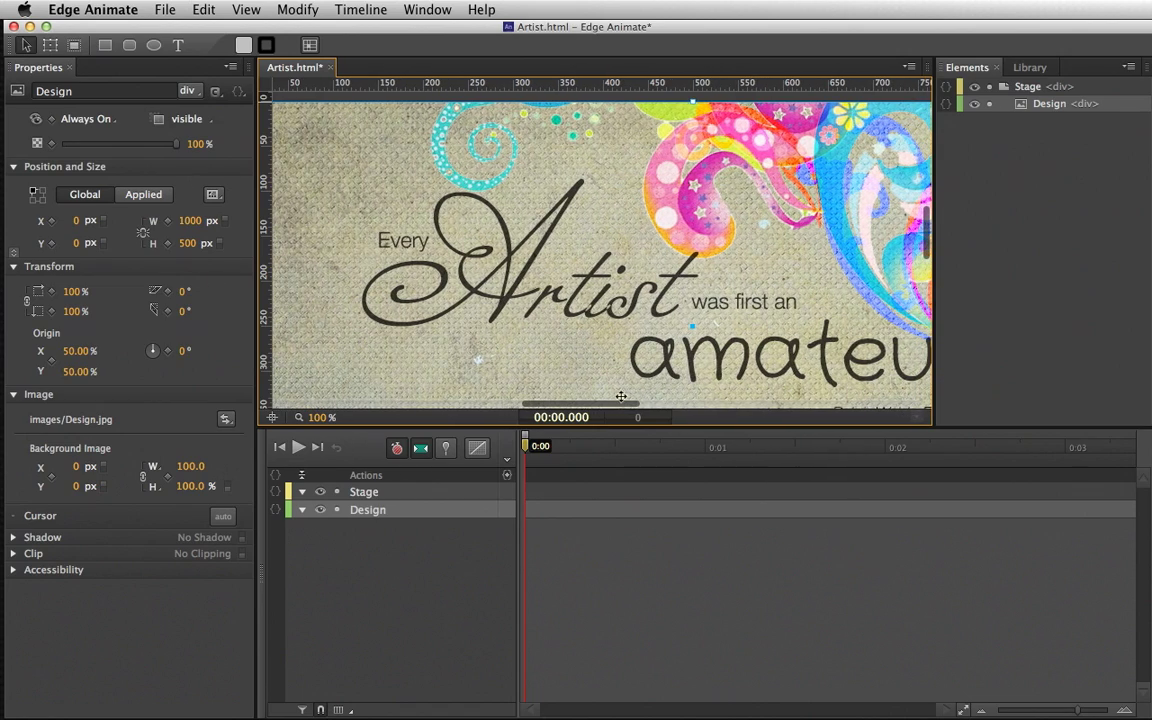
{"action": "mouse_move", "coordinate": [582, 404]}
{"action": "left_mouse_down"}
{"action": "mouse_move", "coordinate": [616, 404]}
{"action": "mouse_move", "coordinate": [584, 407]}
{"action": "left_mouse_up"}
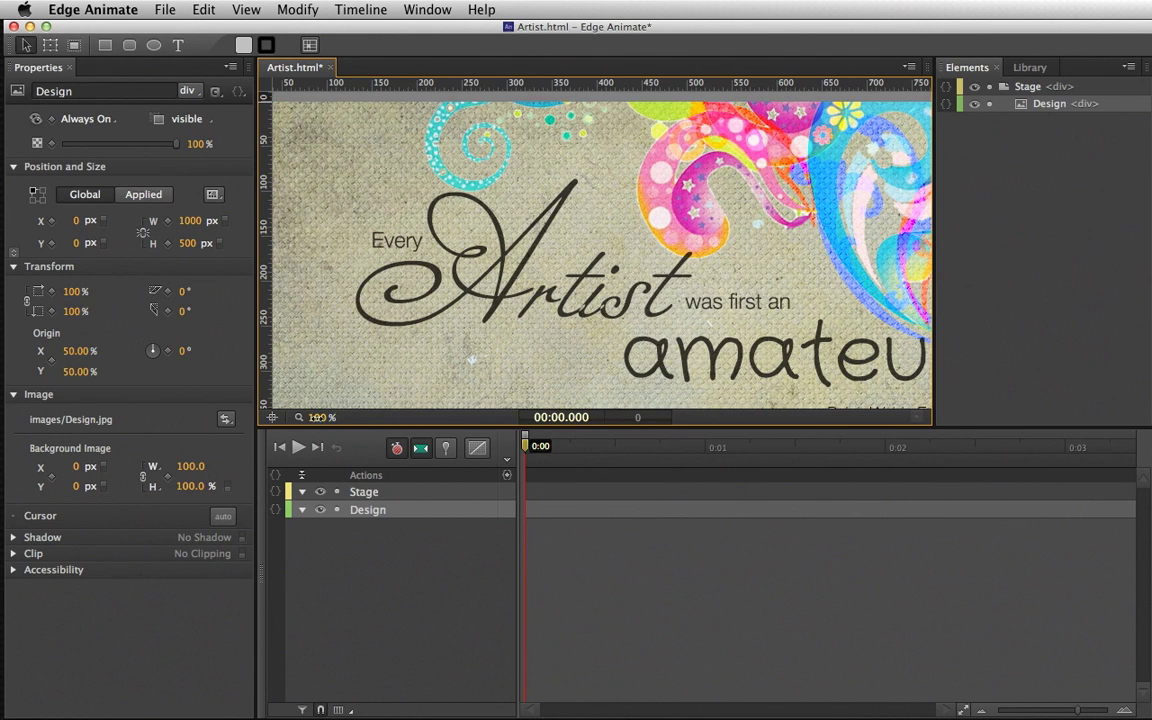
{"action": "left_click_drag", "start_coordinate": [306, 417], "coordinate": [290, 417]}
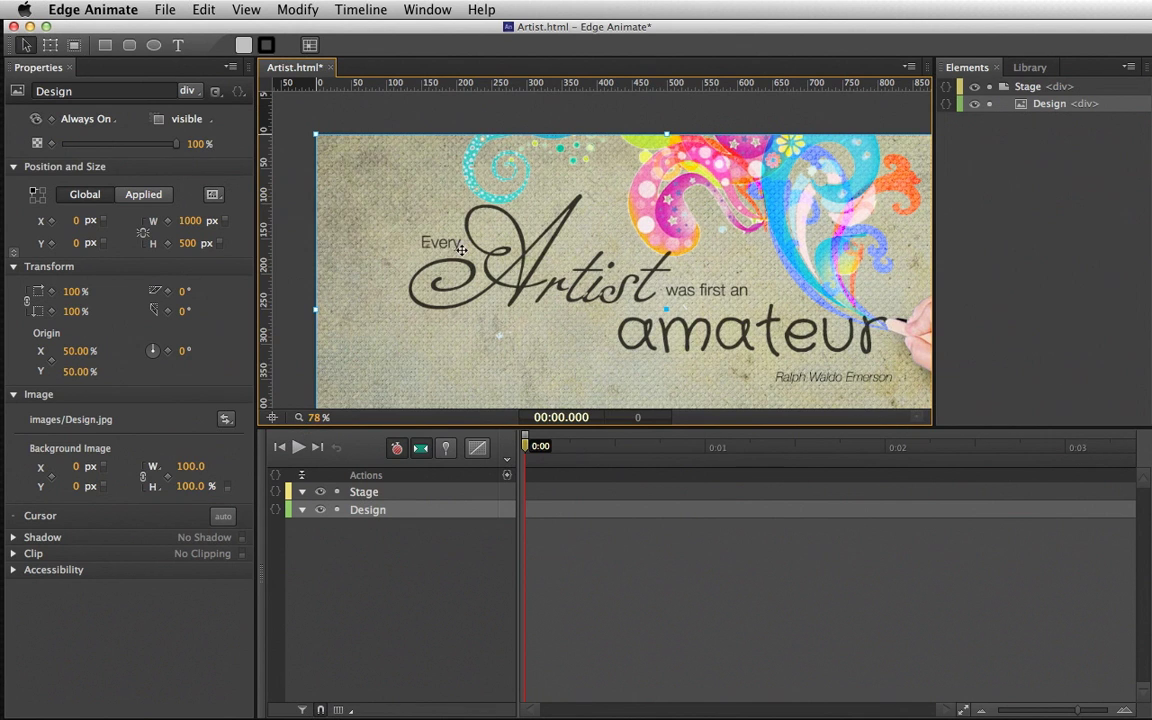
{"action": "scroll", "coordinate": [461, 250], "scroll_direction": "down", "scroll_amount": 2}
{"action": "scroll", "coordinate": [461, 250], "scroll_direction": "right", "scroll_amount": 3}
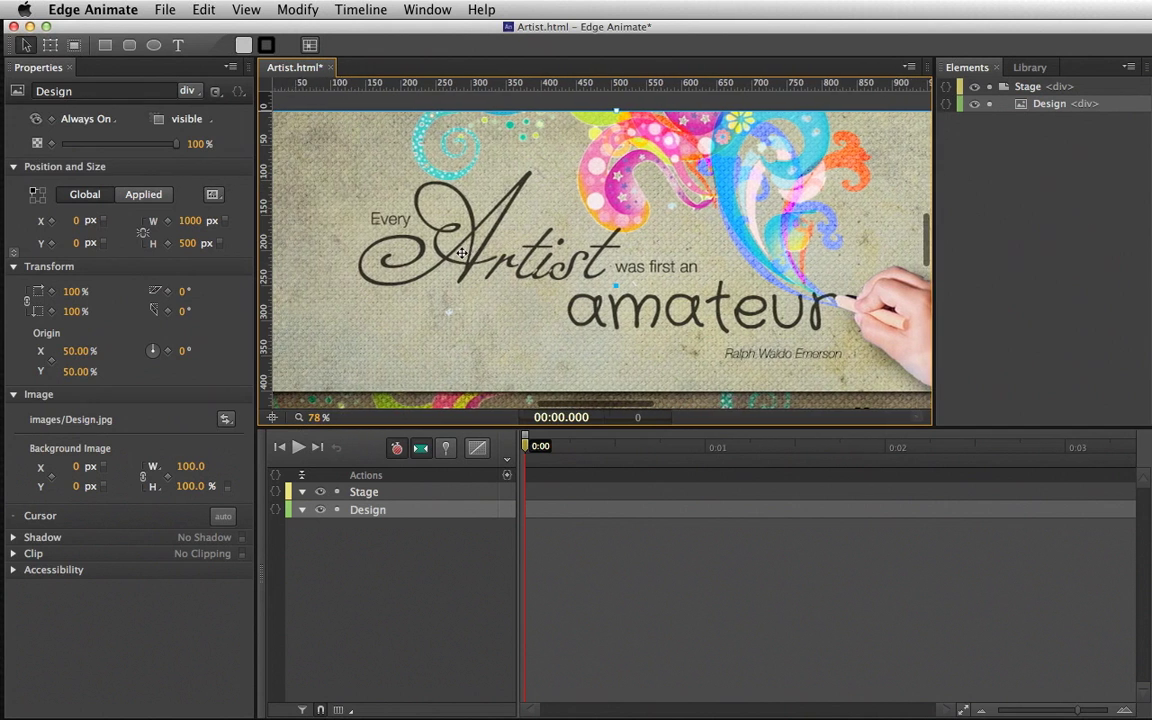
{"action": "scroll", "coordinate": [461, 253], "scroll_direction": "down", "scroll_amount": 2}
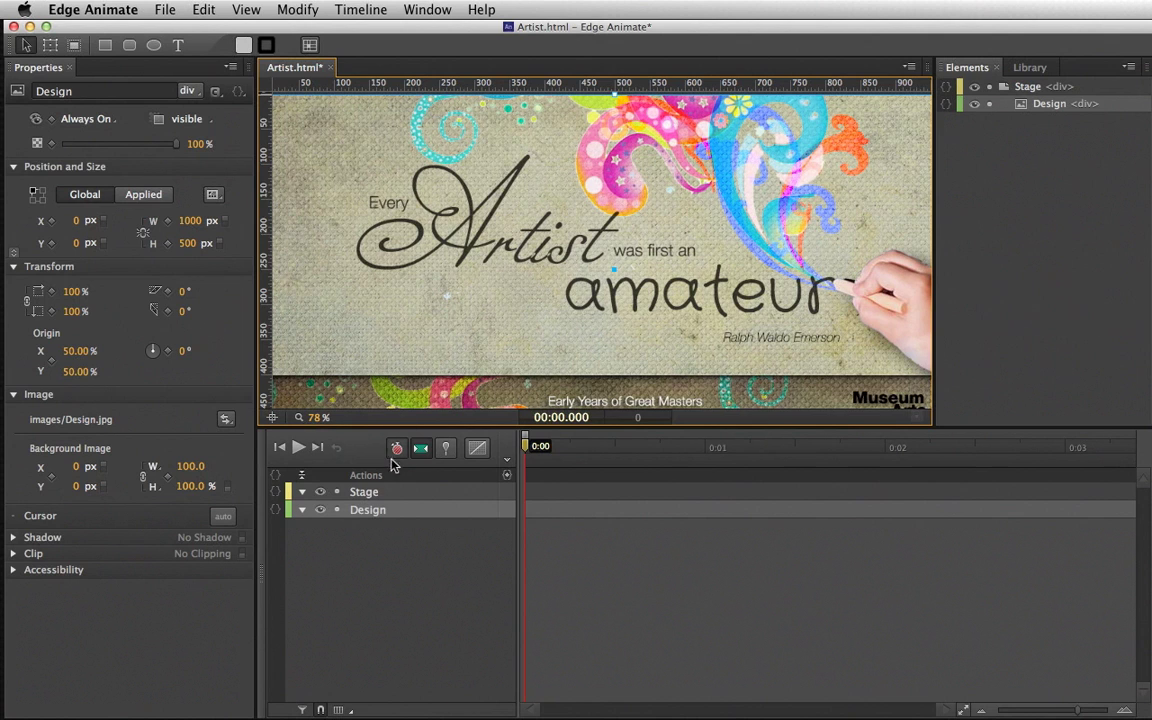
{"action": "left_click", "coordinate": [369, 512]}
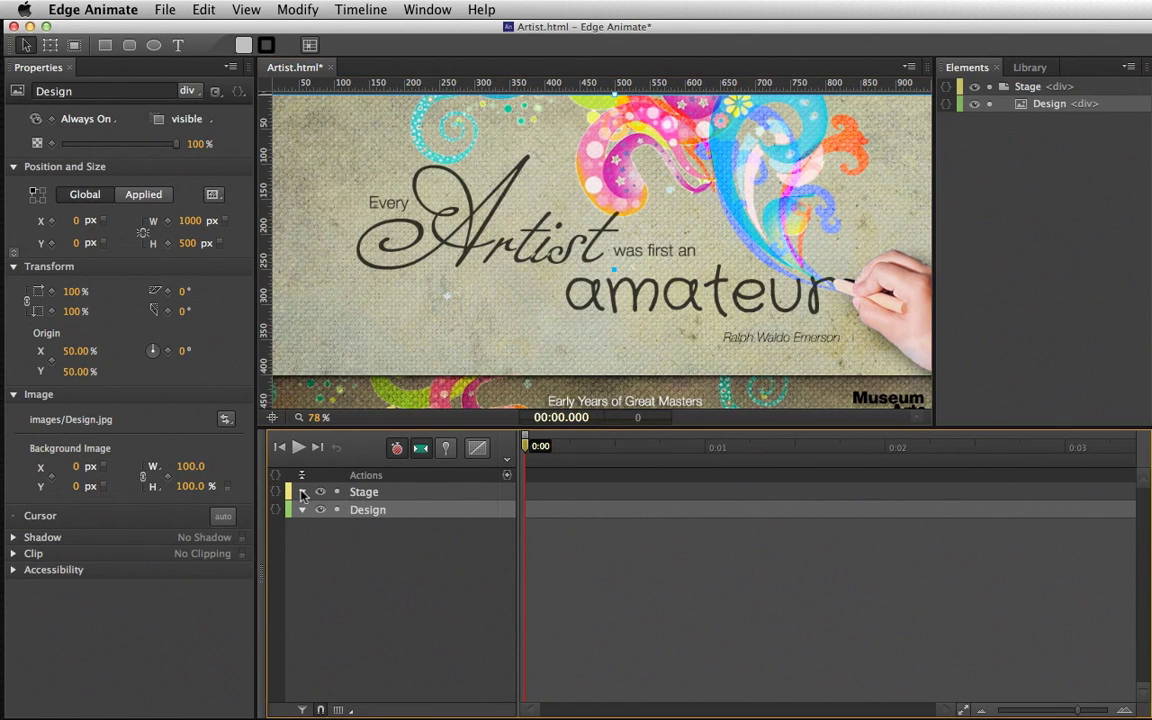
{"action": "left_click", "coordinate": [320, 510]}
{"action": "left_click", "coordinate": [320, 510]}
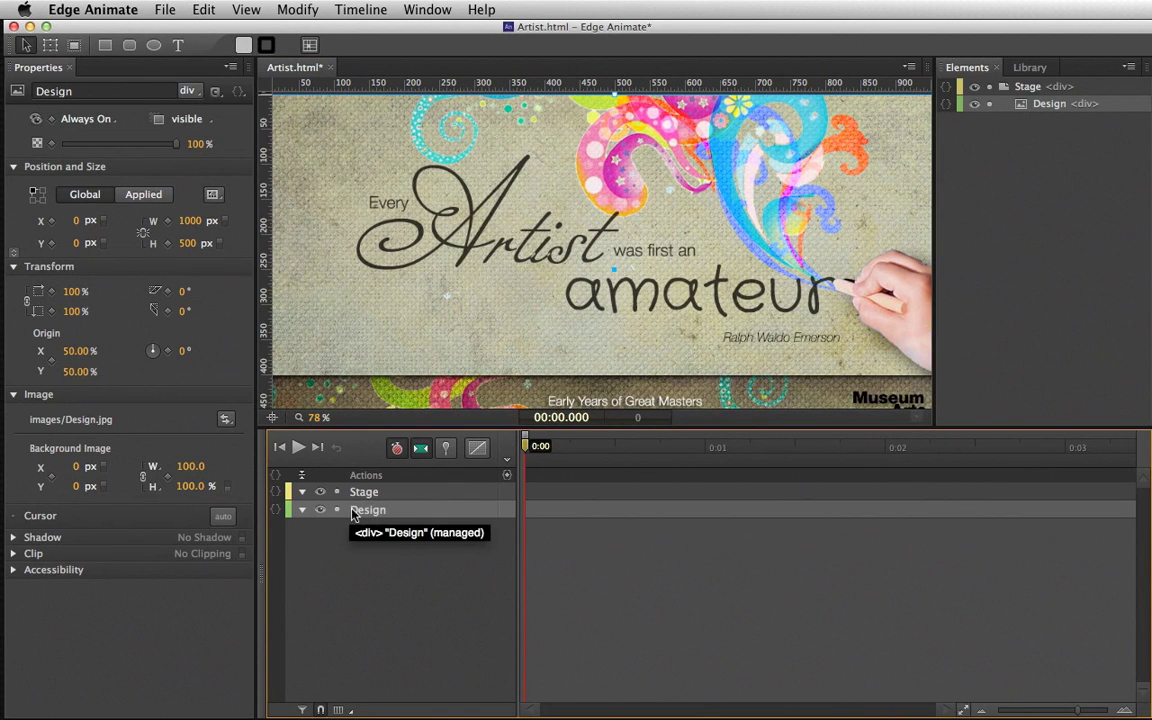
{"action": "left_click", "coordinate": [320, 511]}
{"action": "left_click", "coordinate": [320, 511]}
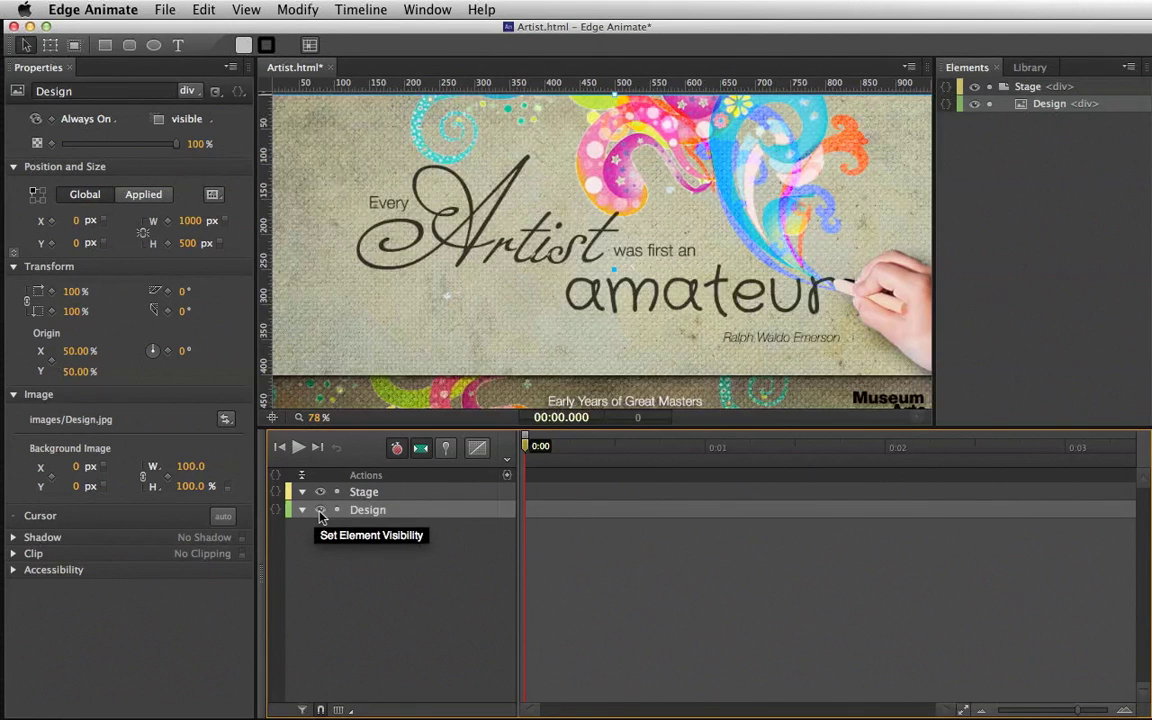
{"action": "left_click", "coordinate": [320, 511]}
{"action": "left_click", "coordinate": [320, 512]}
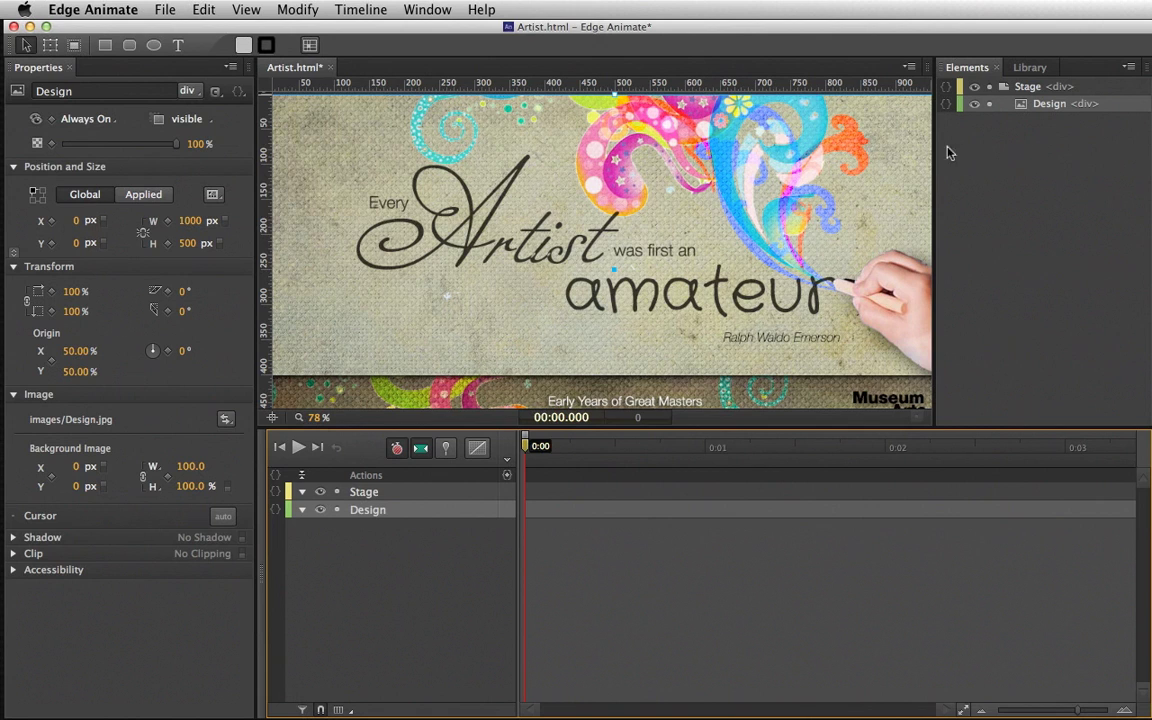
{"action": "left_click", "coordinate": [1028, 111]}
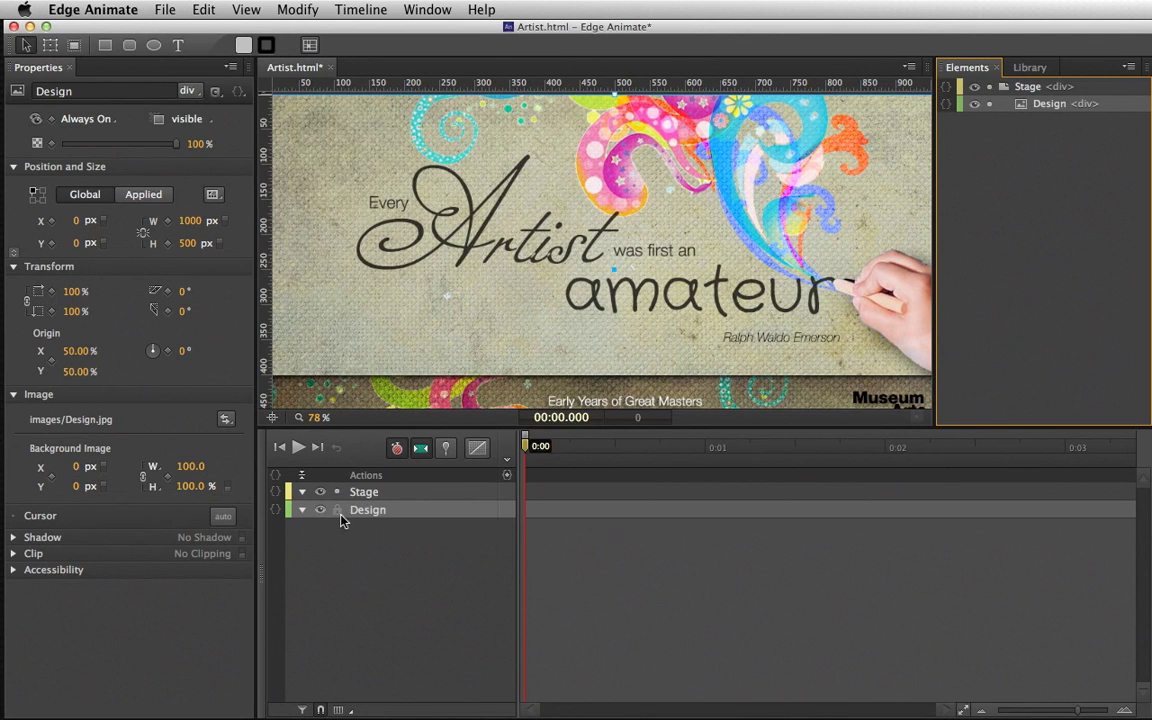
Step: Set the Design element's opacity to about 66% and lock it on its timeline row
{"action": "left_click", "coordinate": [430, 204]}
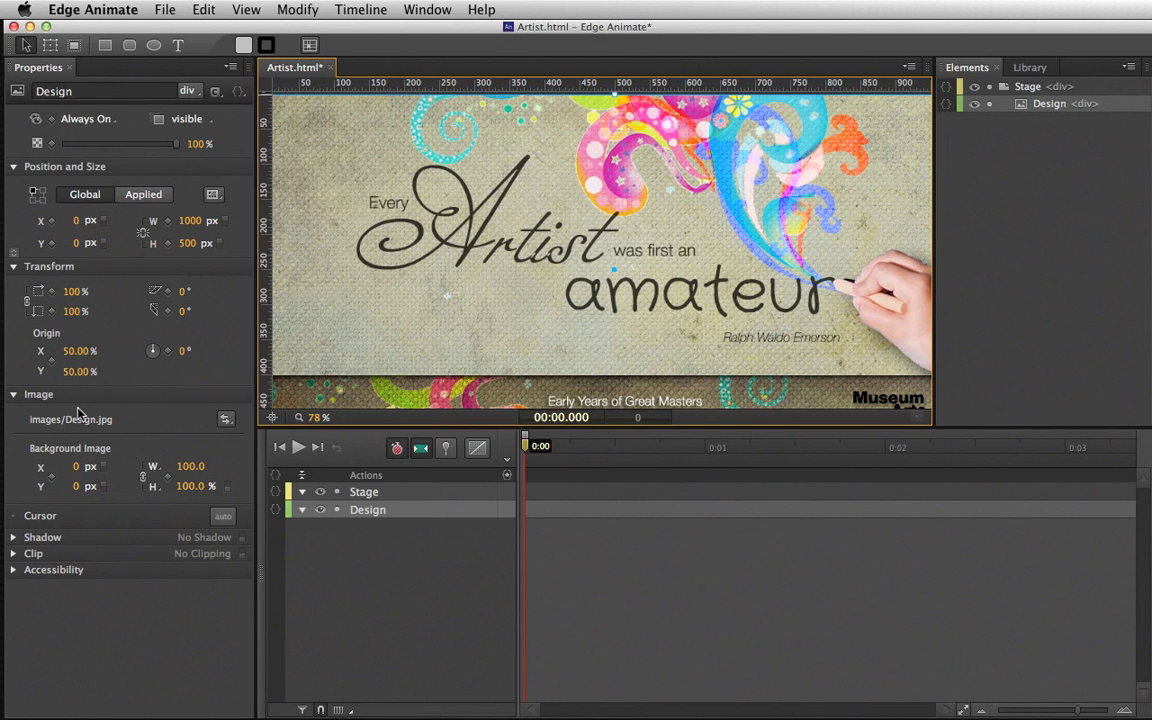
{"action": "mouse_move", "coordinate": [146, 142]}
{"action": "left_mouse_down"}
{"action": "mouse_move", "coordinate": [58, 148]}
{"action": "mouse_move", "coordinate": [135, 145]}
{"action": "left_mouse_up"}
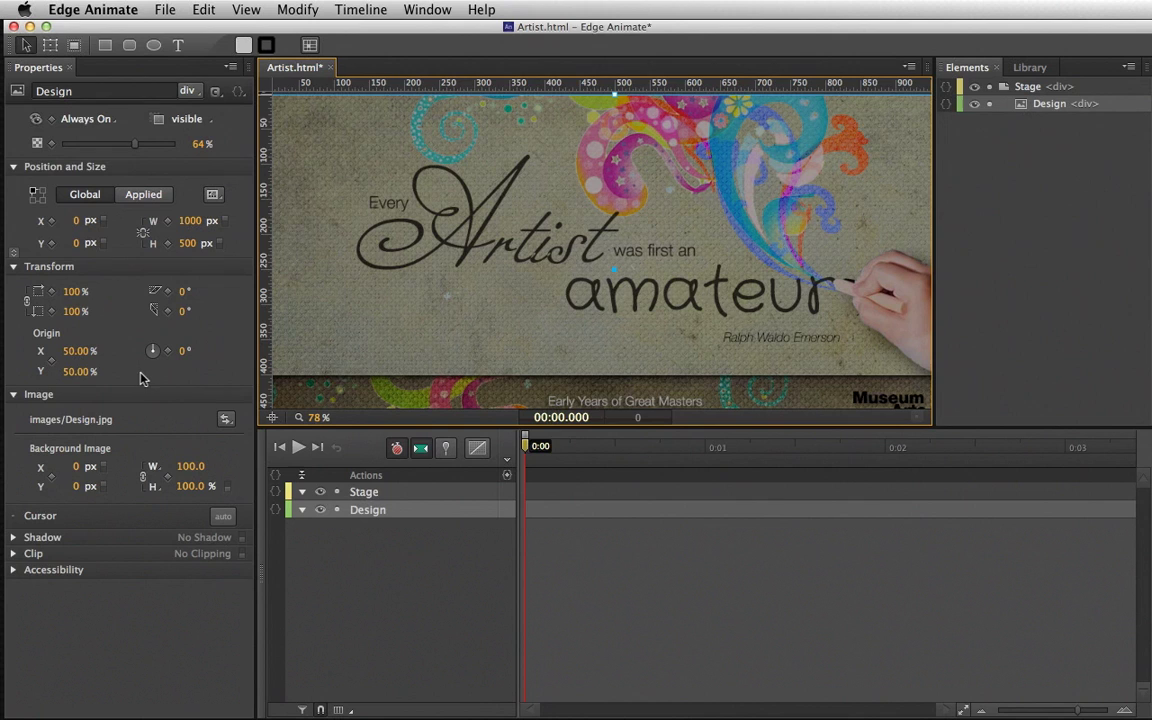
{"action": "mouse_move", "coordinate": [136, 143]}
{"action": "left_mouse_down"}
{"action": "mouse_move", "coordinate": [104, 143]}
{"action": "mouse_move", "coordinate": [138, 148]}
{"action": "left_mouse_up"}
{"action": "left_click", "coordinate": [338, 511]}
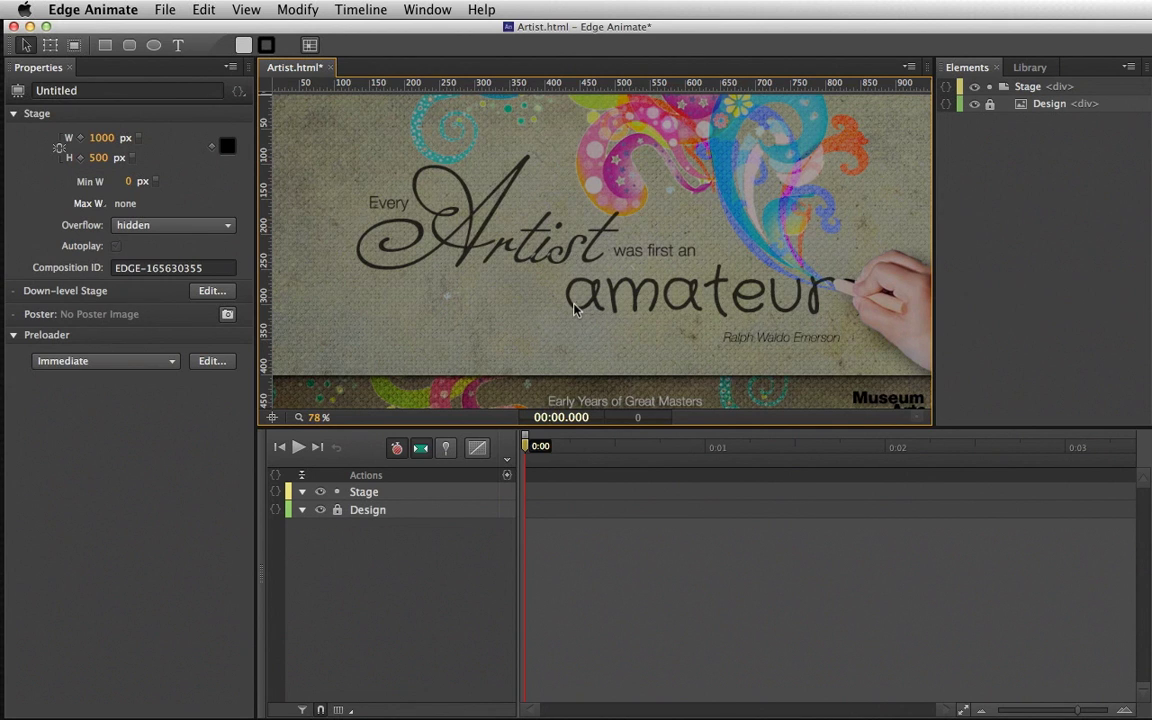
Step: Import Bkgd.jpg, hand.png, Swirl1.jpg, Swirl2.jpg and Swirl3.jpg into the banner in one batch
{"action": "left_click", "coordinate": [168, 11]}
{"action": "left_click", "coordinate": [188, 262]}
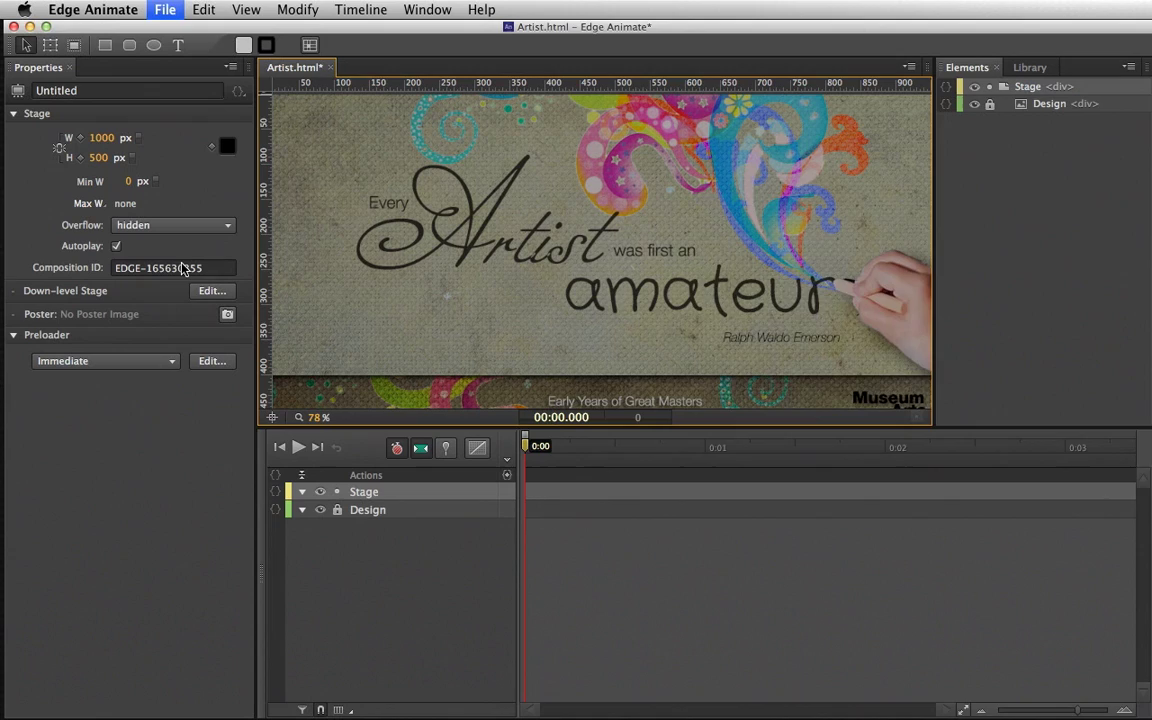
{"action": "left_click_drag", "start_coordinate": [623, 131], "coordinate": [369, 117]}
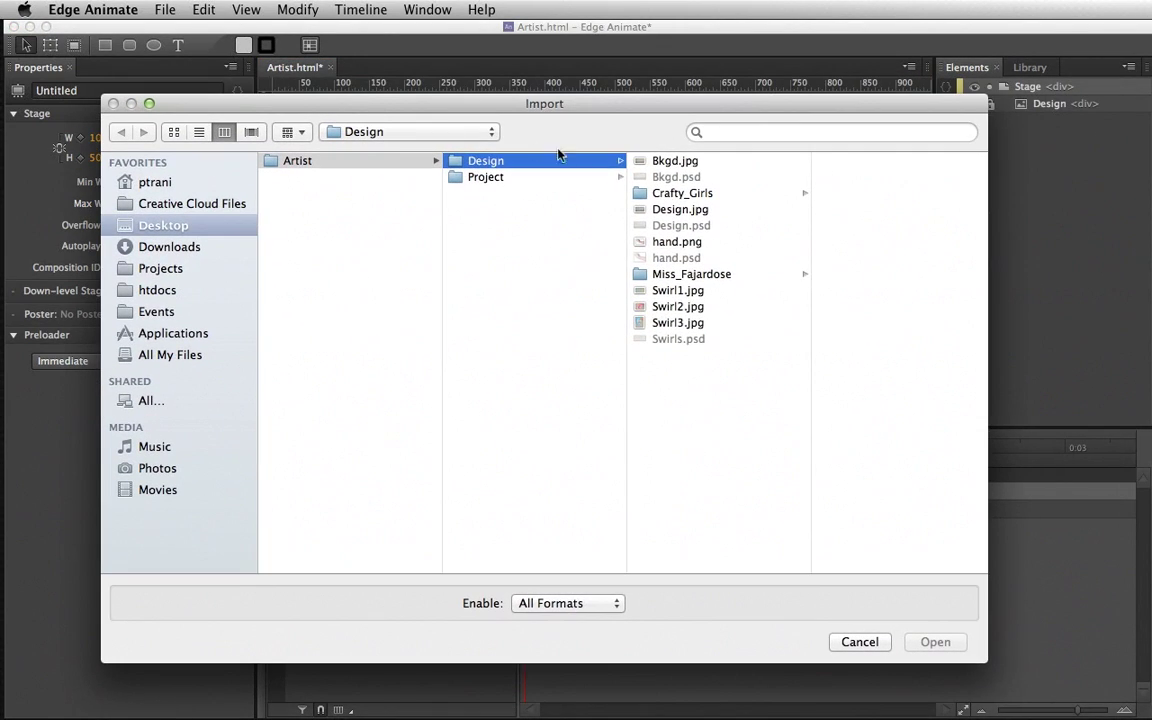
{"action": "left_click", "coordinate": [661, 160]}
{"action": "left_click", "coordinate": [665, 241], "text": "super"}
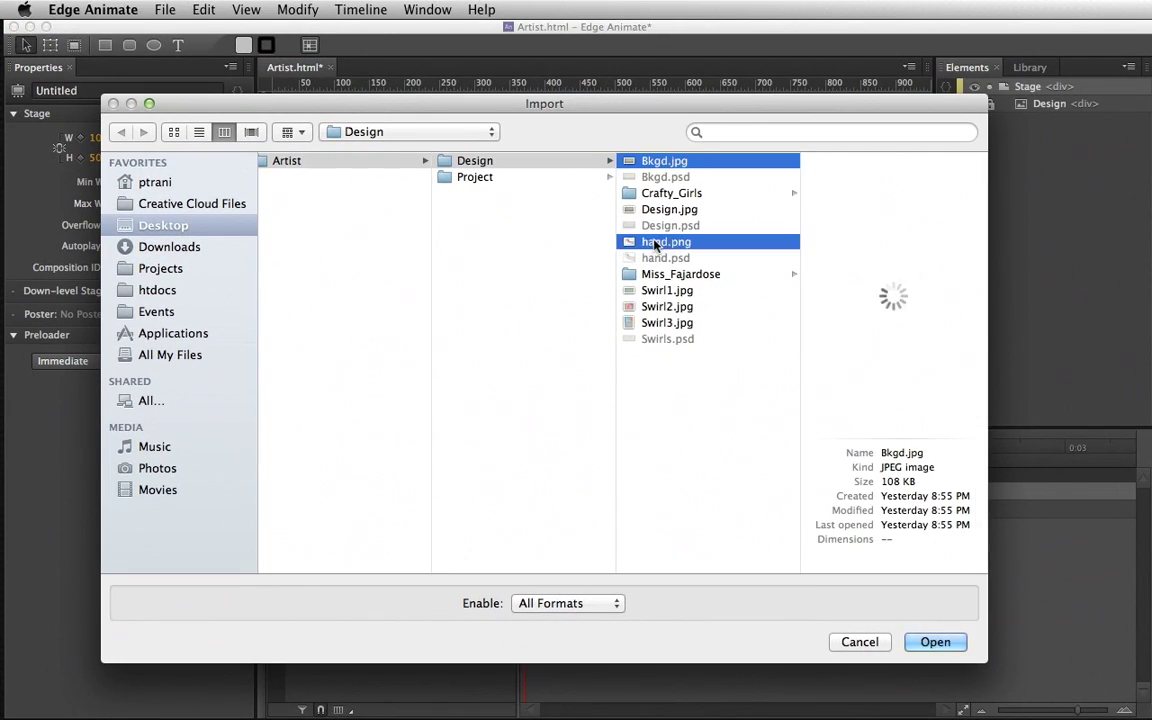
{"action": "left_click", "coordinate": [667, 290], "text": "super"}
{"action": "left_click", "coordinate": [667, 306], "text": "super"}
{"action": "left_click", "coordinate": [669, 322], "text": "super"}
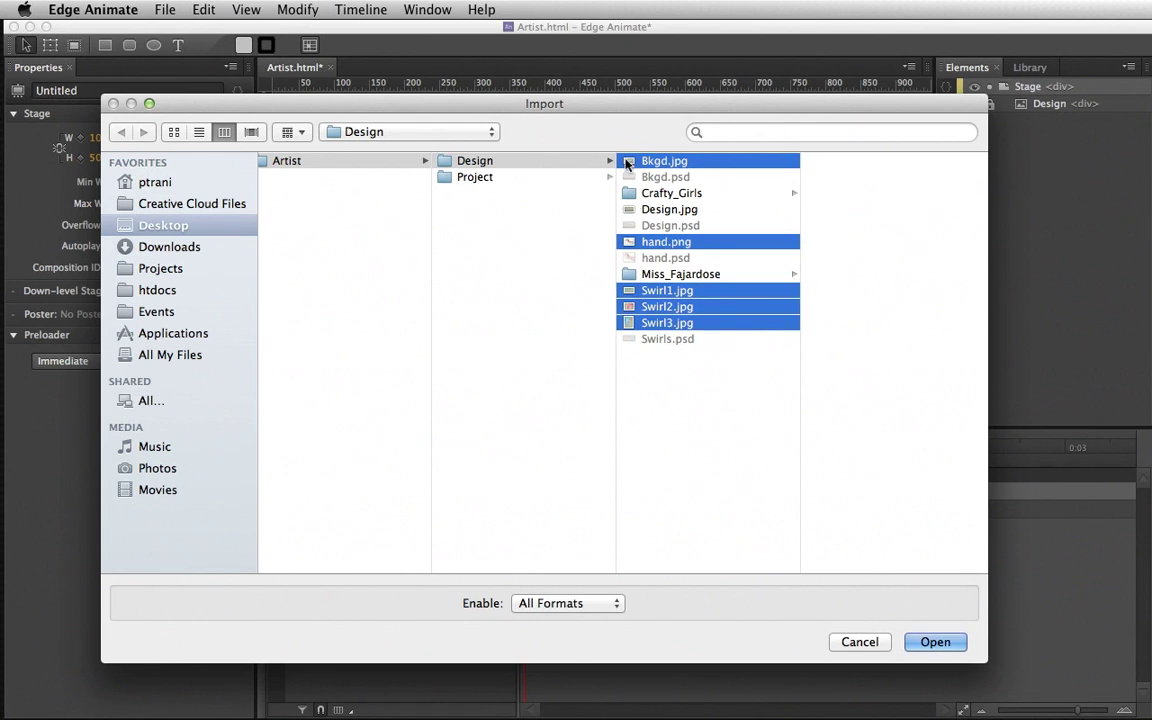
{"action": "left_click", "coordinate": [926, 643]}
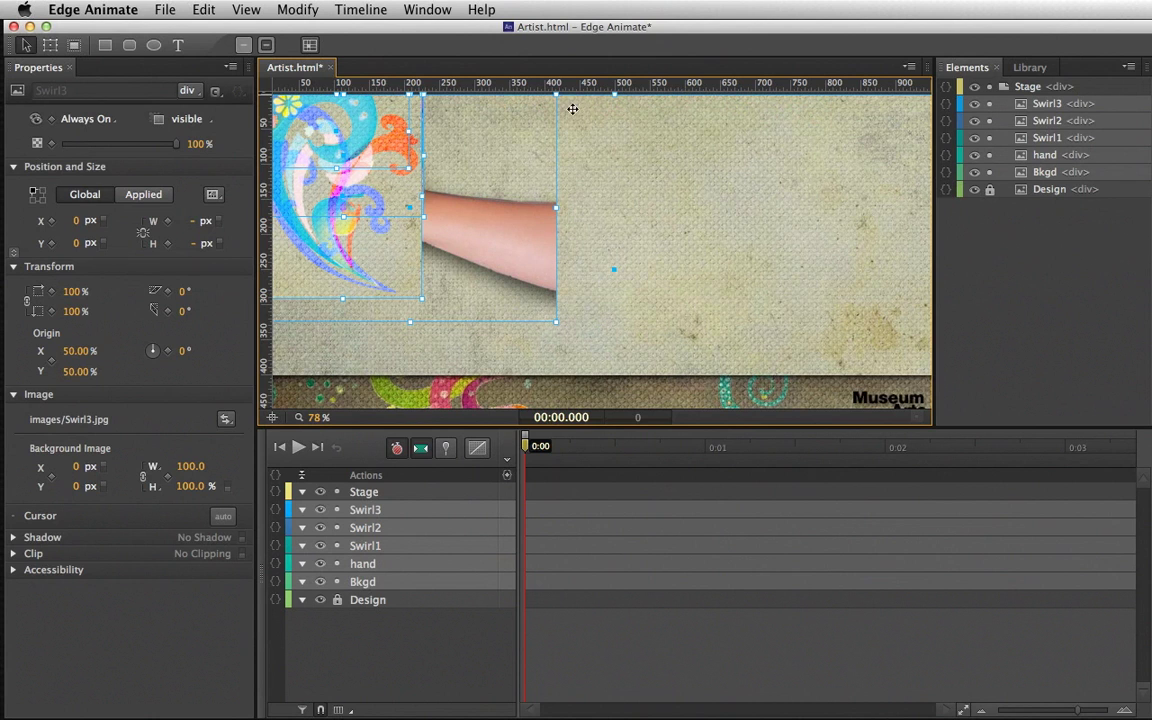
Step: Drag the hand and swirl images roughly into place over the artwork
{"action": "scroll", "coordinate": [578, 109], "scroll_direction": "up", "scroll_amount": 2}
{"action": "left_click_drag", "start_coordinate": [479, 247], "coordinate": [698, 281]}
{"action": "scroll", "coordinate": [437, 185], "scroll_direction": "down", "scroll_amount": 3}
{"action": "left_click_drag", "start_coordinate": [380, 175], "coordinate": [718, 216]}
{"action": "left_click_drag", "start_coordinate": [817, 224], "coordinate": [926, 310]}
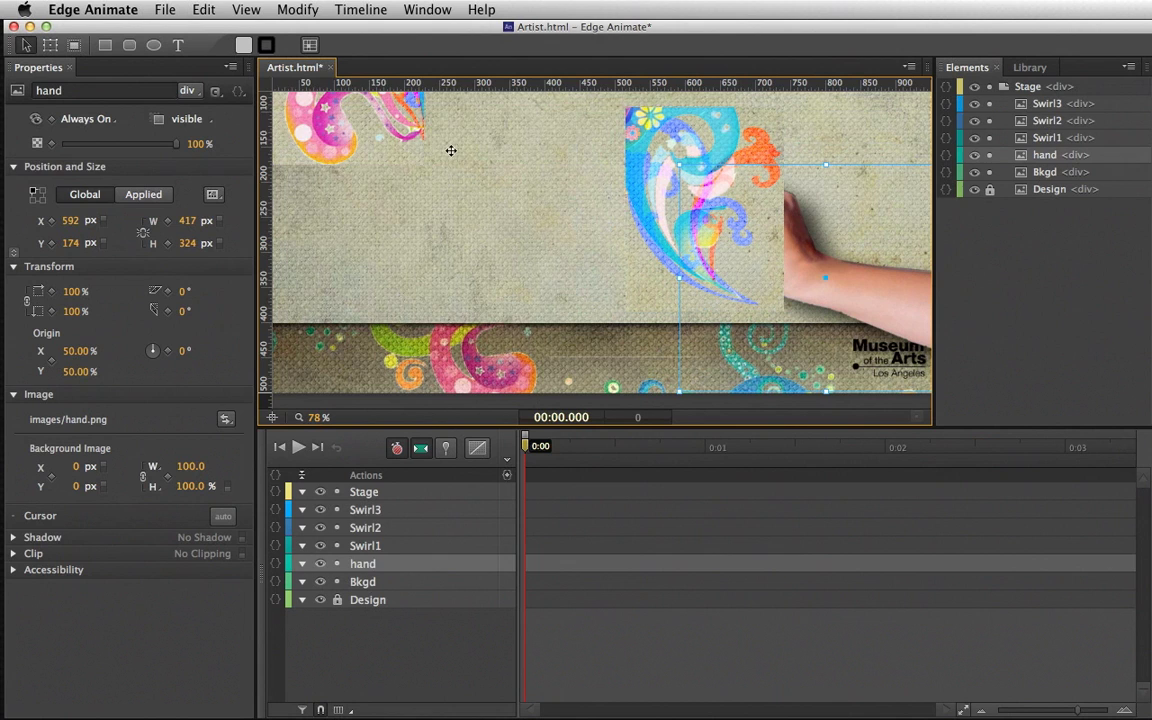
{"action": "left_click_drag", "start_coordinate": [323, 131], "coordinate": [645, 223]}
{"action": "left_click_drag", "start_coordinate": [800, 270], "coordinate": [914, 297]}
{"action": "left_click_drag", "start_coordinate": [349, 107], "coordinate": [473, 206]}
{"action": "scroll", "coordinate": [480, 208], "scroll_direction": "up", "scroll_amount": 2}
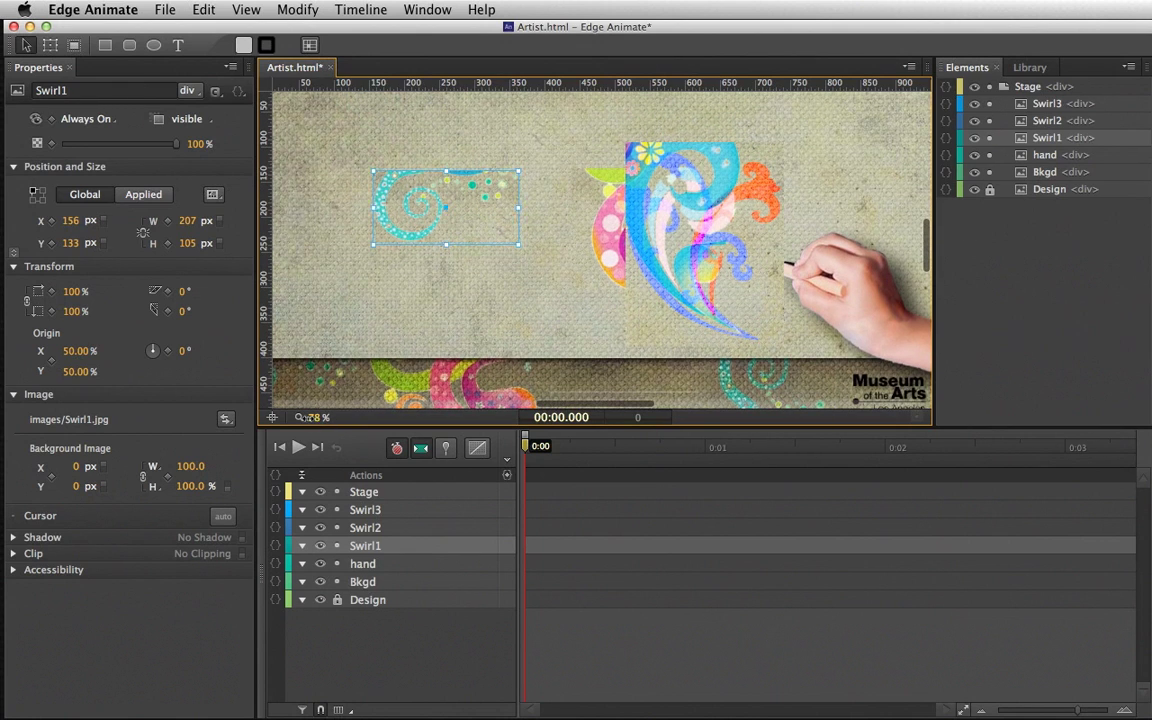
Step: At 62% zoom, snap the three swirls to Y 0 (X 211, 411, 646) and set the hand at right
{"action": "left_click_drag", "start_coordinate": [320, 417], "coordinate": [302, 417]}
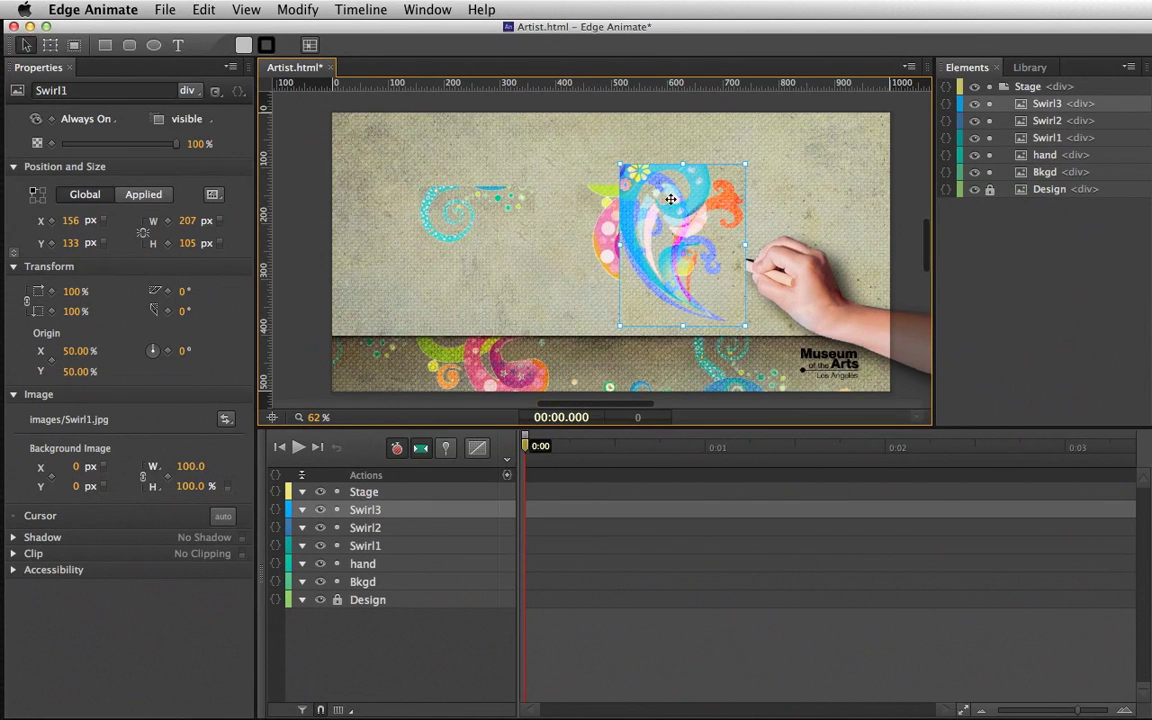
{"action": "left_click_drag", "start_coordinate": [680, 250], "coordinate": [537, 210]}
{"action": "left_click_drag", "start_coordinate": [809, 285], "coordinate": [835, 272]}
{"action": "left_click_drag", "start_coordinate": [491, 181], "coordinate": [700, 168]}
{"action": "left_click_drag", "start_coordinate": [596, 192], "coordinate": [594, 146]}
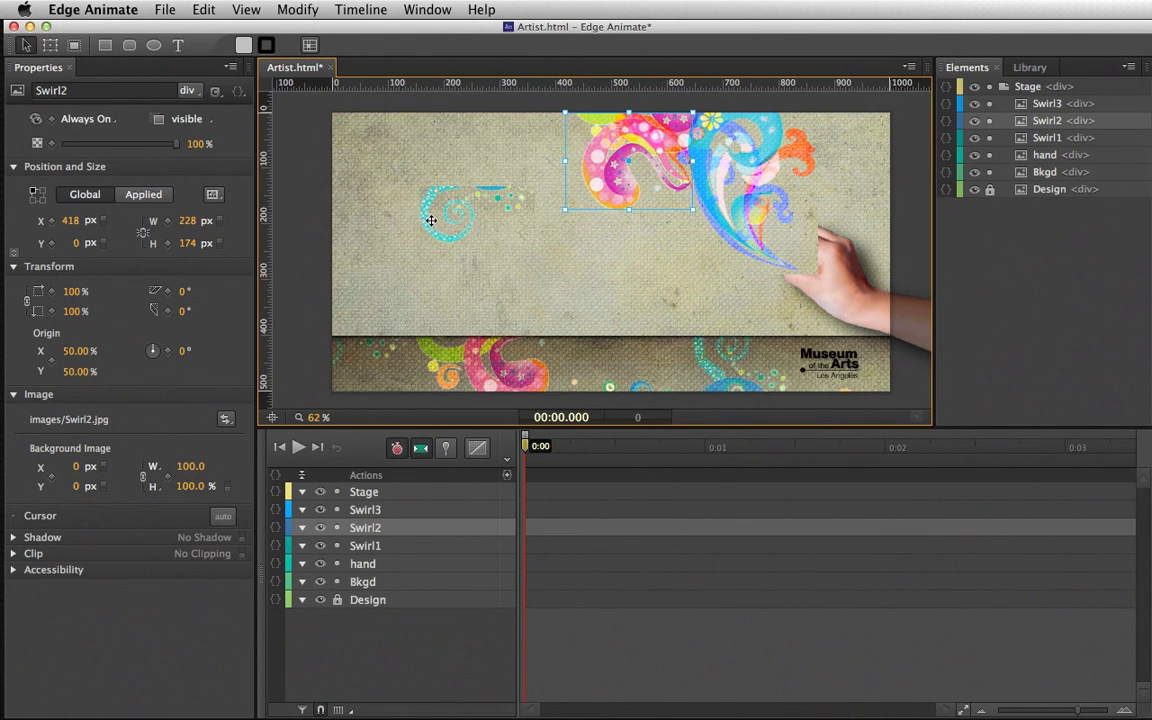
{"action": "left_click_drag", "start_coordinate": [430, 205], "coordinate": [461, 143]}
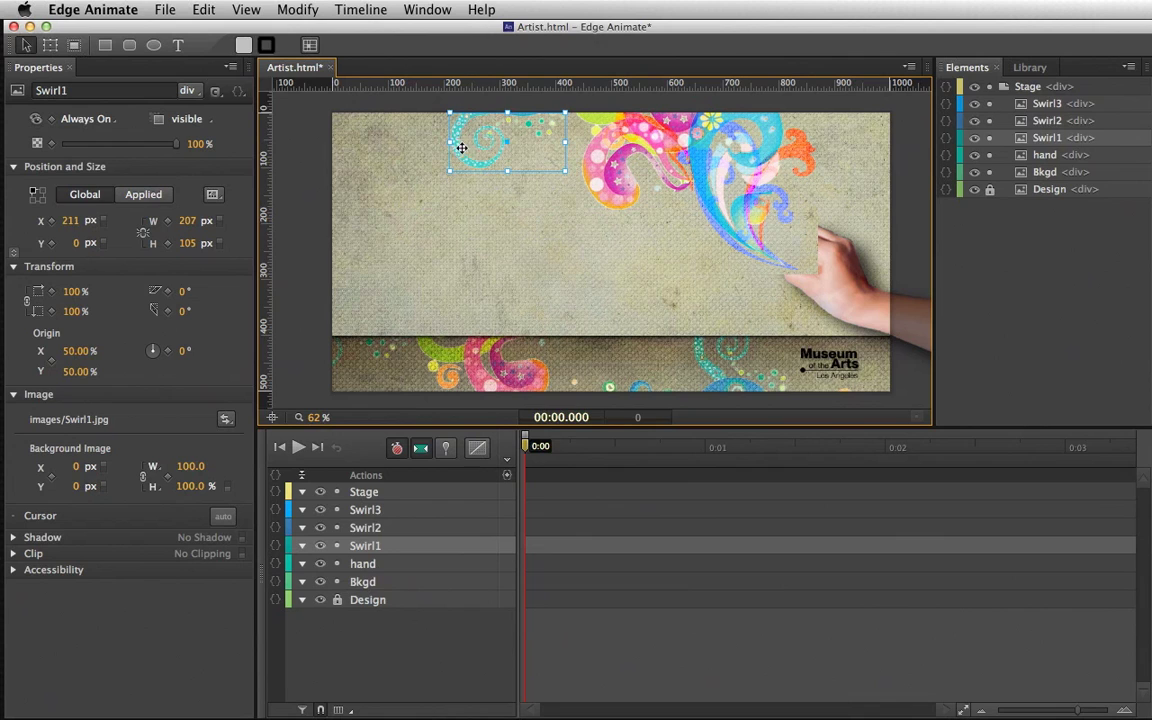
Step: Select Swirl2, Swirl1, Swirl3 and the hand to verify their positions
{"action": "left_click", "coordinate": [620, 134]}
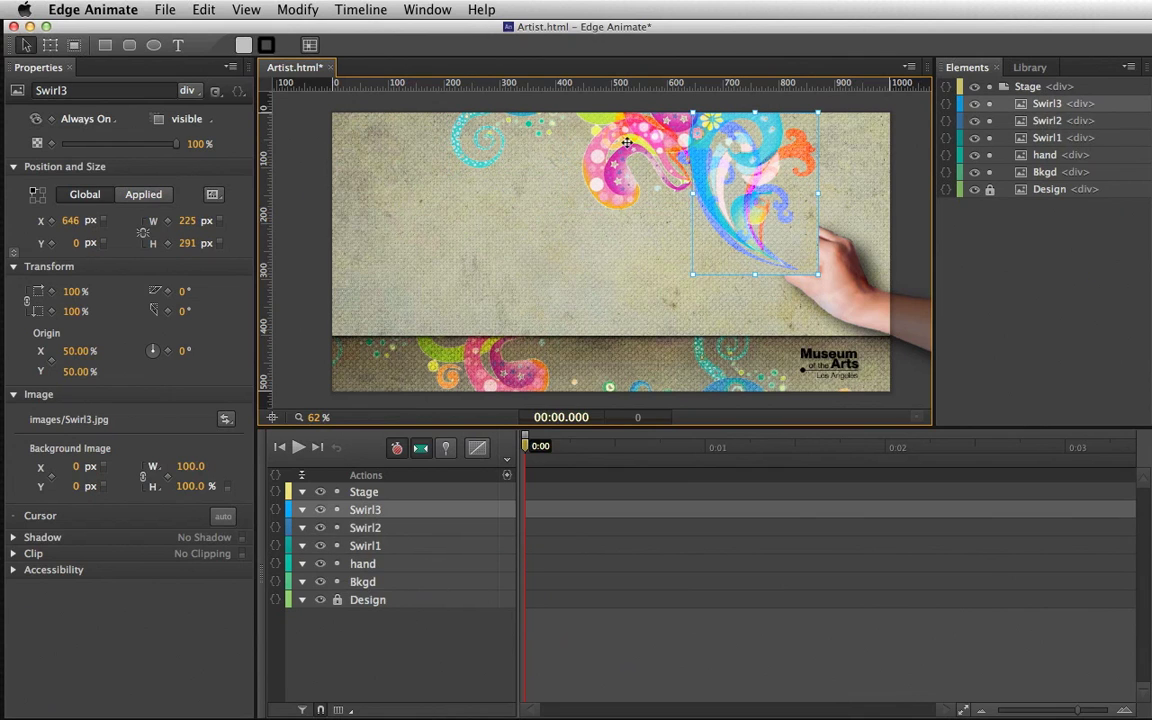
{"action": "left_click", "coordinate": [452, 142]}
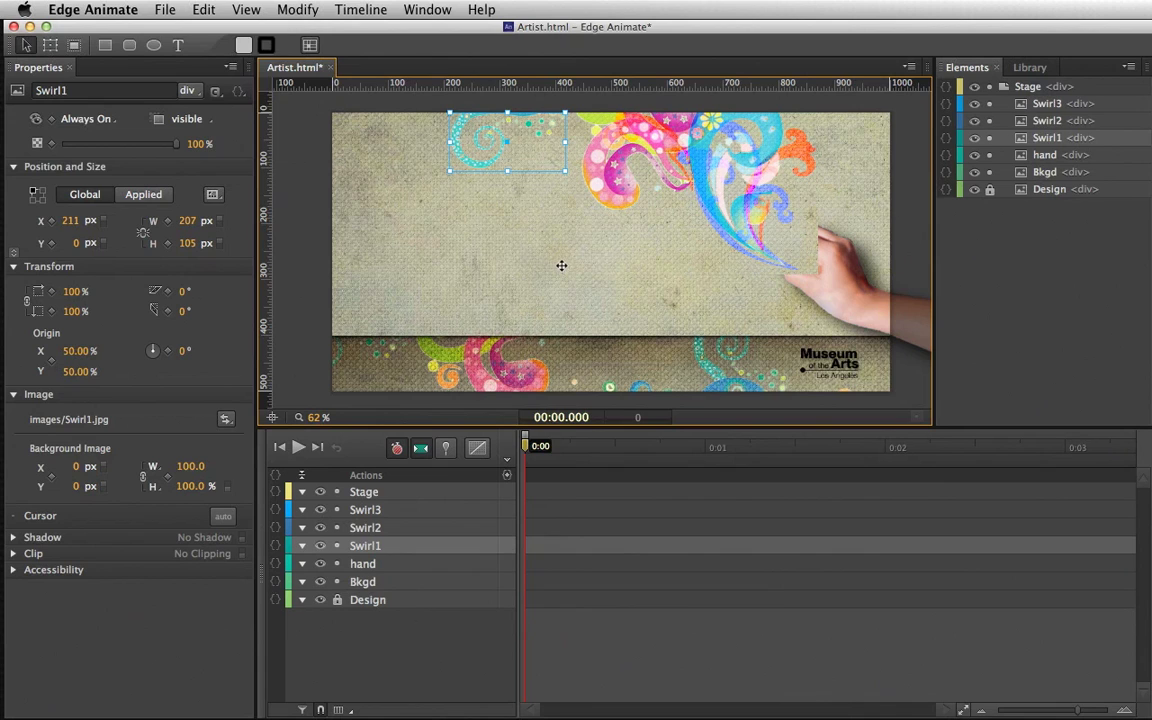
{"action": "left_click", "coordinate": [711, 187]}
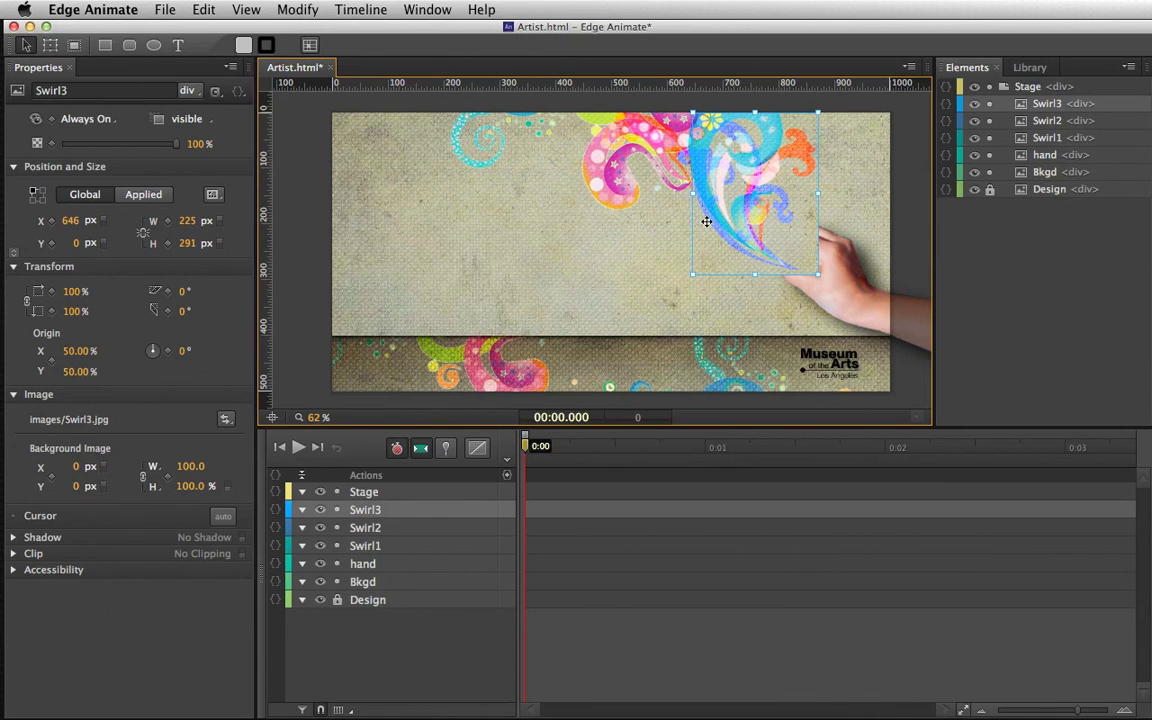
{"action": "left_click", "coordinate": [806, 290]}
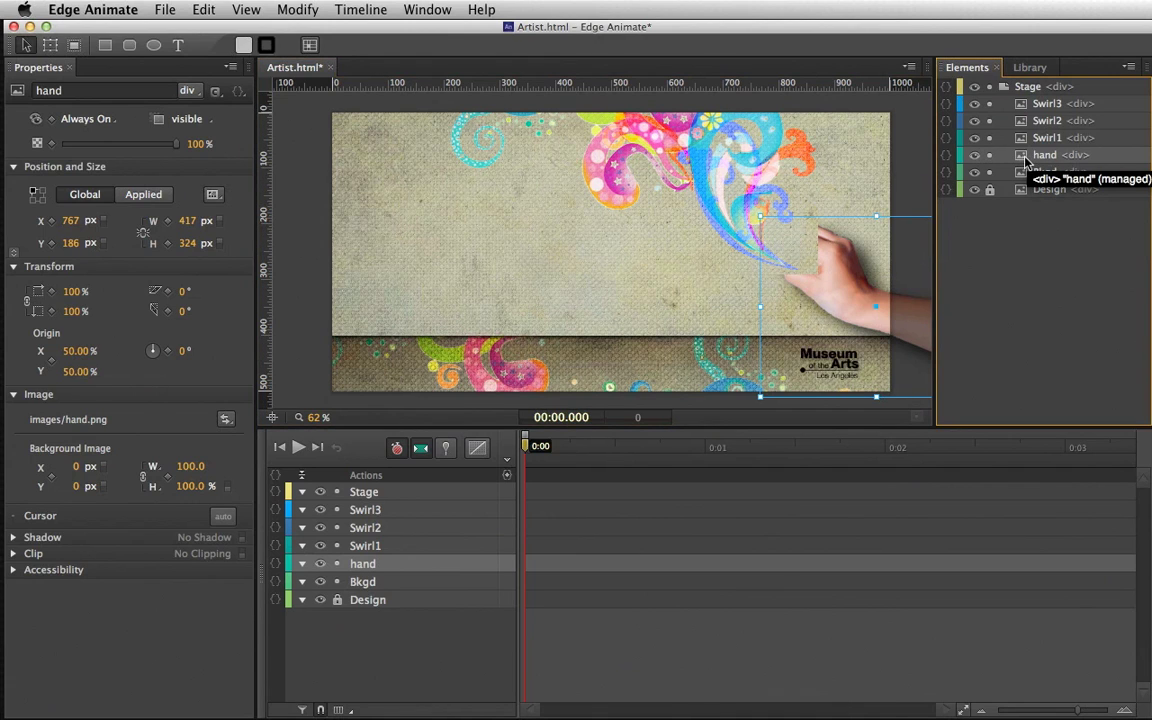
Step: Stack the hand above the swirls and place it at about 813, 217 so the chalk meets the swirl
{"action": "left_click_drag", "start_coordinate": [1024, 157], "coordinate": [1033, 104]}
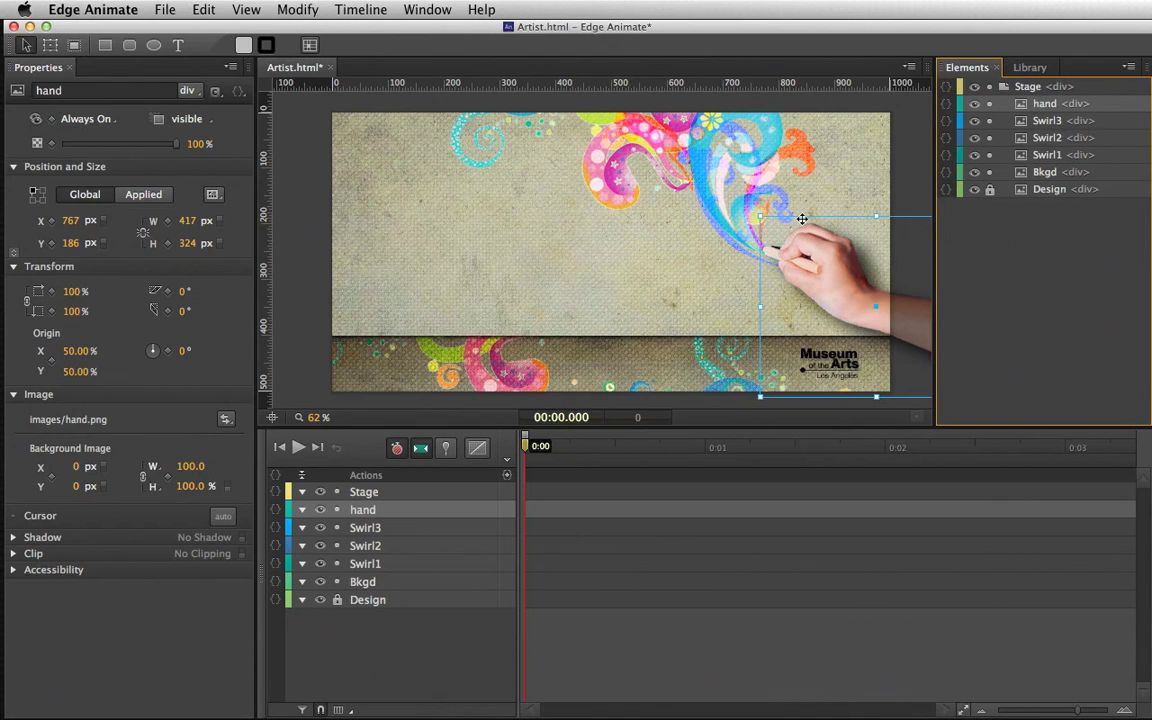
{"action": "left_click_drag", "start_coordinate": [802, 218], "coordinate": [838, 272]}
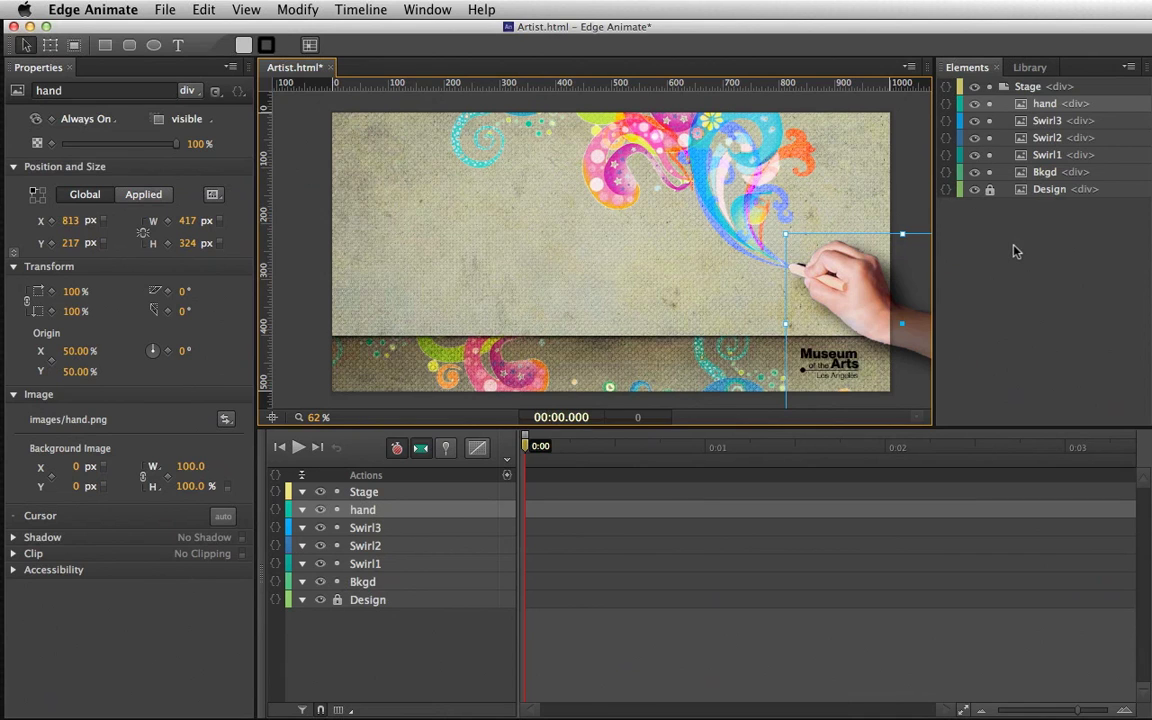
{"action": "left_click", "coordinate": [300, 268]}
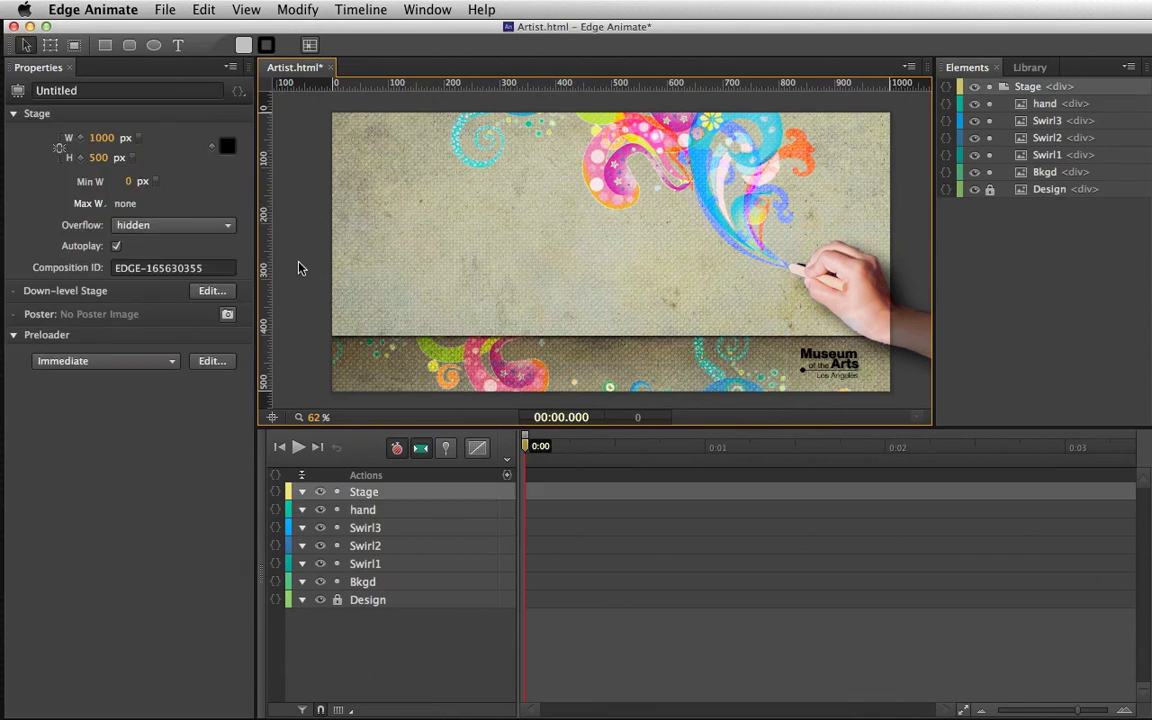
{"action": "left_click", "coordinate": [105, 45]}
{"action": "left_click_drag", "start_coordinate": [425, 200], "coordinate": [802, 308]}
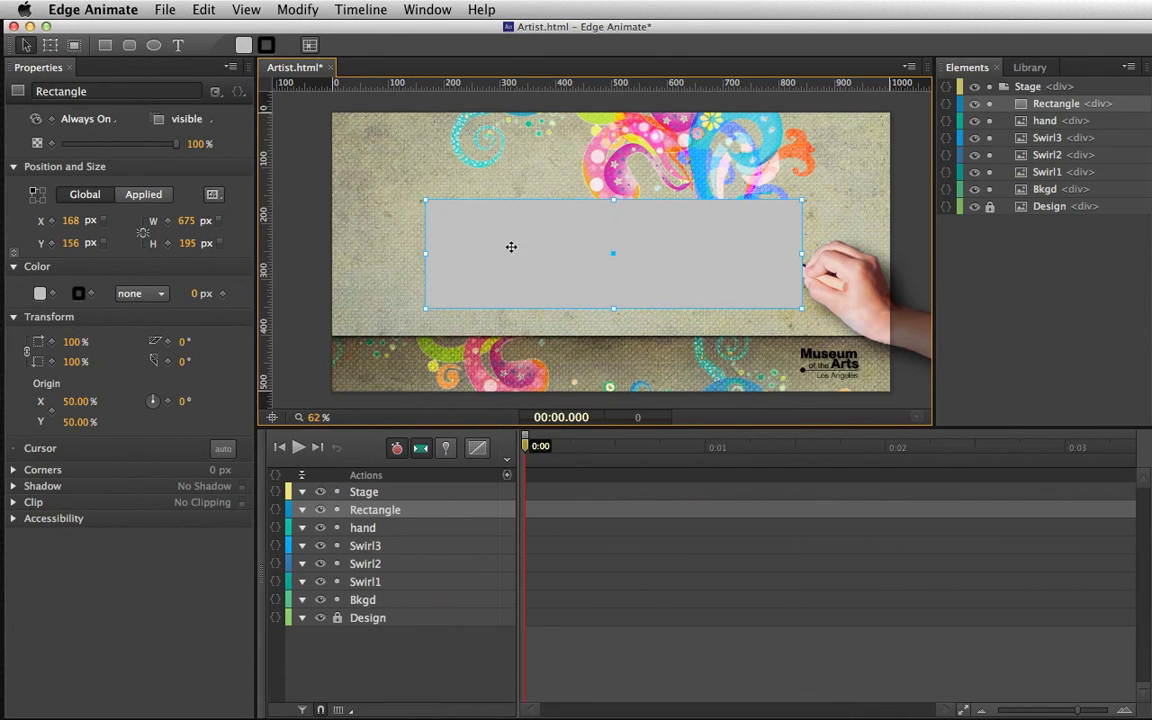
{"action": "left_click_drag", "start_coordinate": [428, 203], "coordinate": [431, 251]}
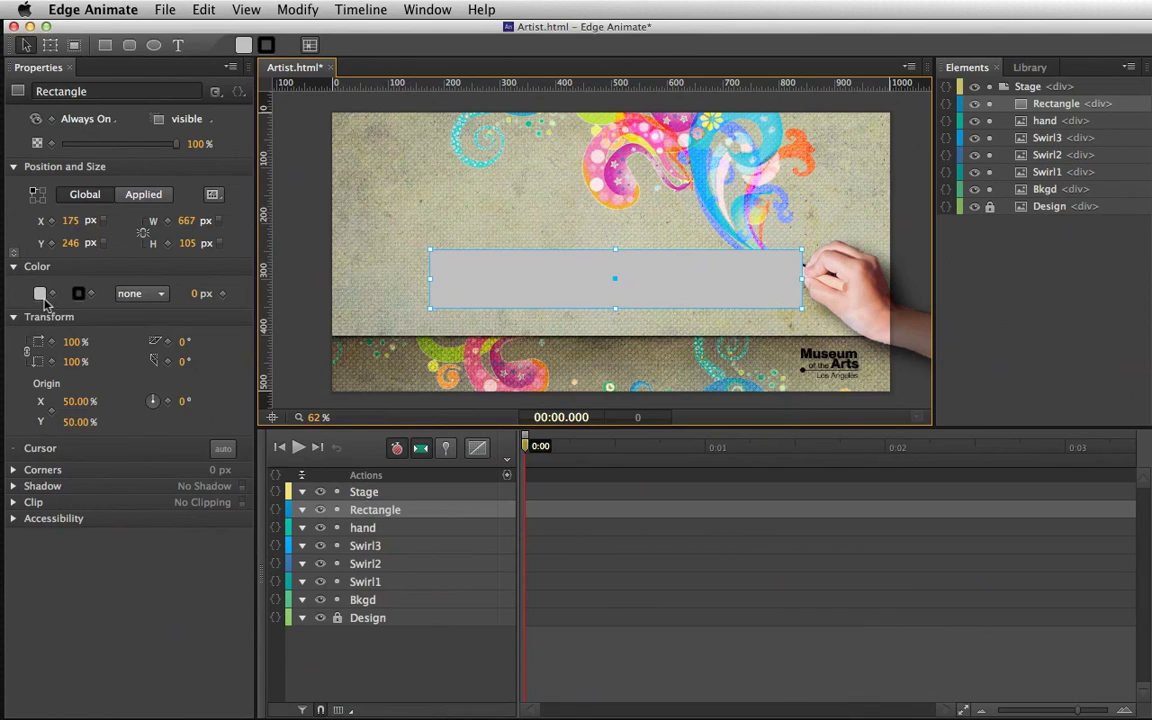
{"action": "left_click", "coordinate": [40, 293]}
{"action": "left_click", "coordinate": [173, 321]}
{"action": "left_click", "coordinate": [149, 373]}
{"action": "left_click", "coordinate": [226, 319]}
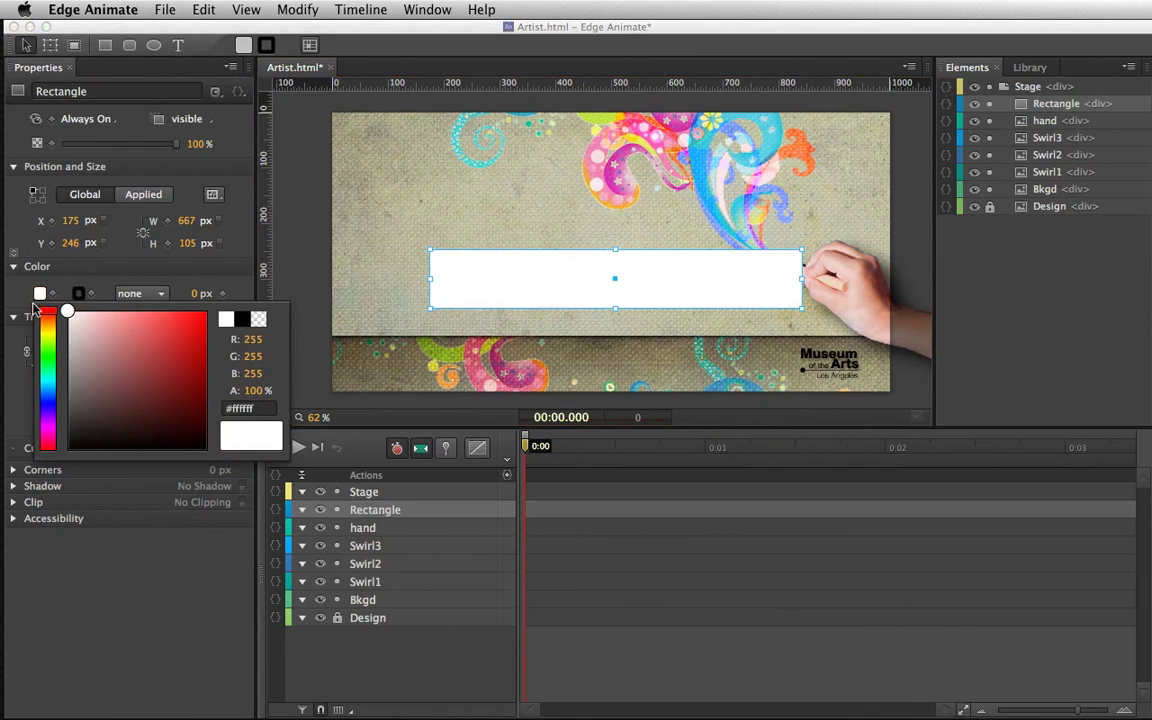
{"action": "left_click", "coordinate": [516, 293]}
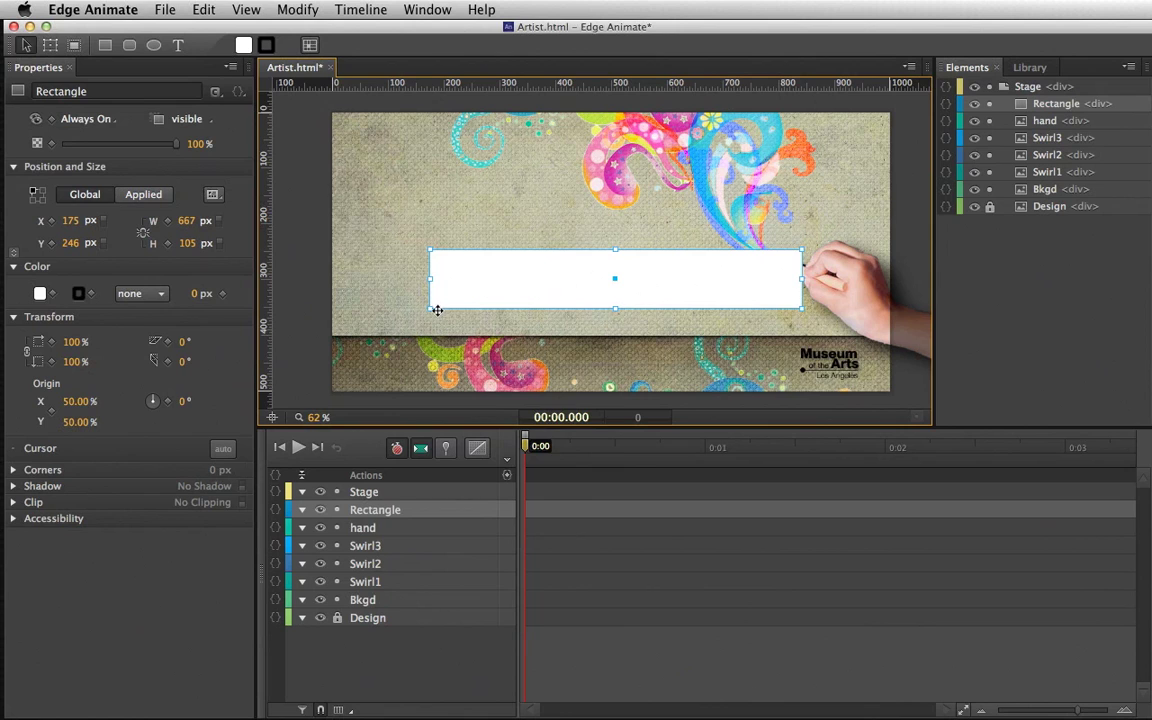
{"action": "left_click_drag", "start_coordinate": [431, 310], "coordinate": [565, 362]}
{"action": "left_click_drag", "start_coordinate": [695, 364], "coordinate": [679, 366]}
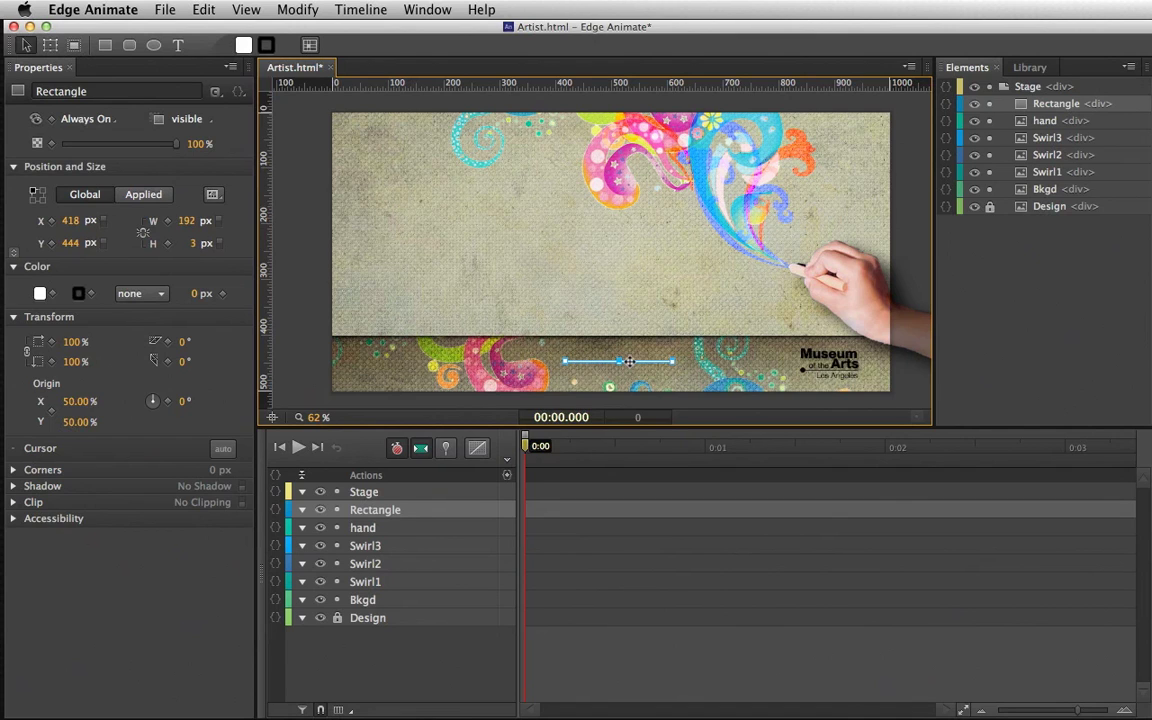
{"action": "left_click_drag", "start_coordinate": [606, 361], "coordinate": [601, 361]}
{"action": "left_click", "coordinate": [422, 280]}
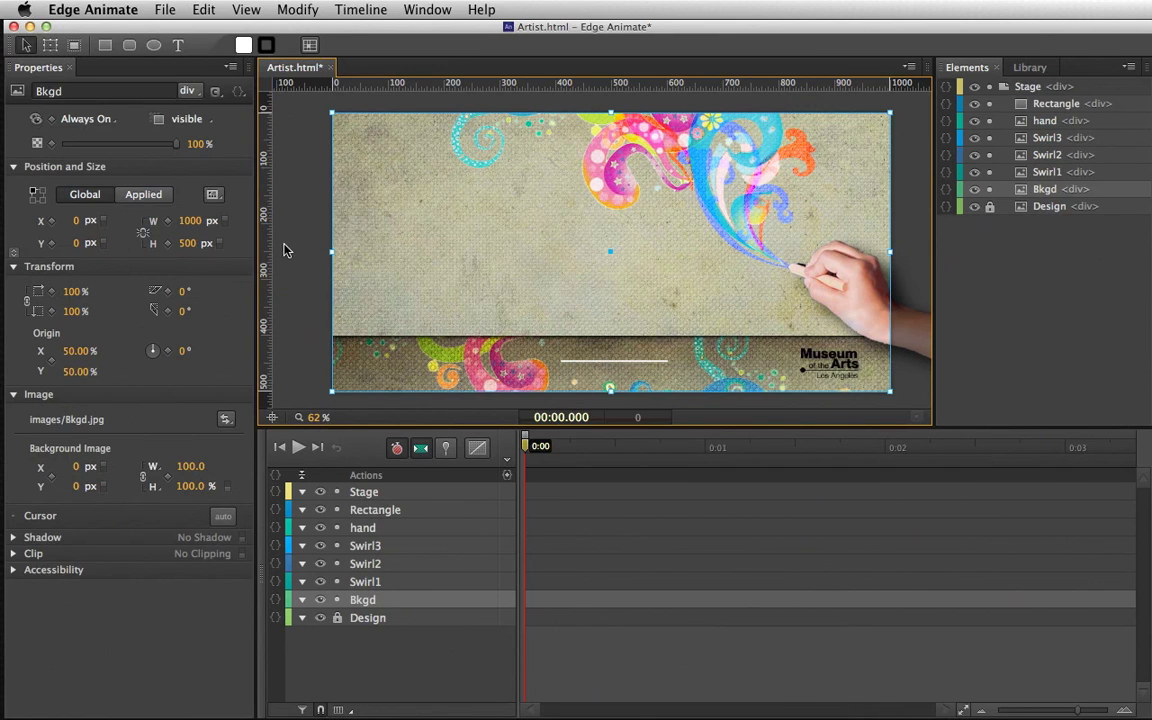
{"action": "left_click", "coordinate": [265, 220]}
{"action": "scroll", "coordinate": [622, 303], "scroll_direction": "left", "scroll_amount": 1}
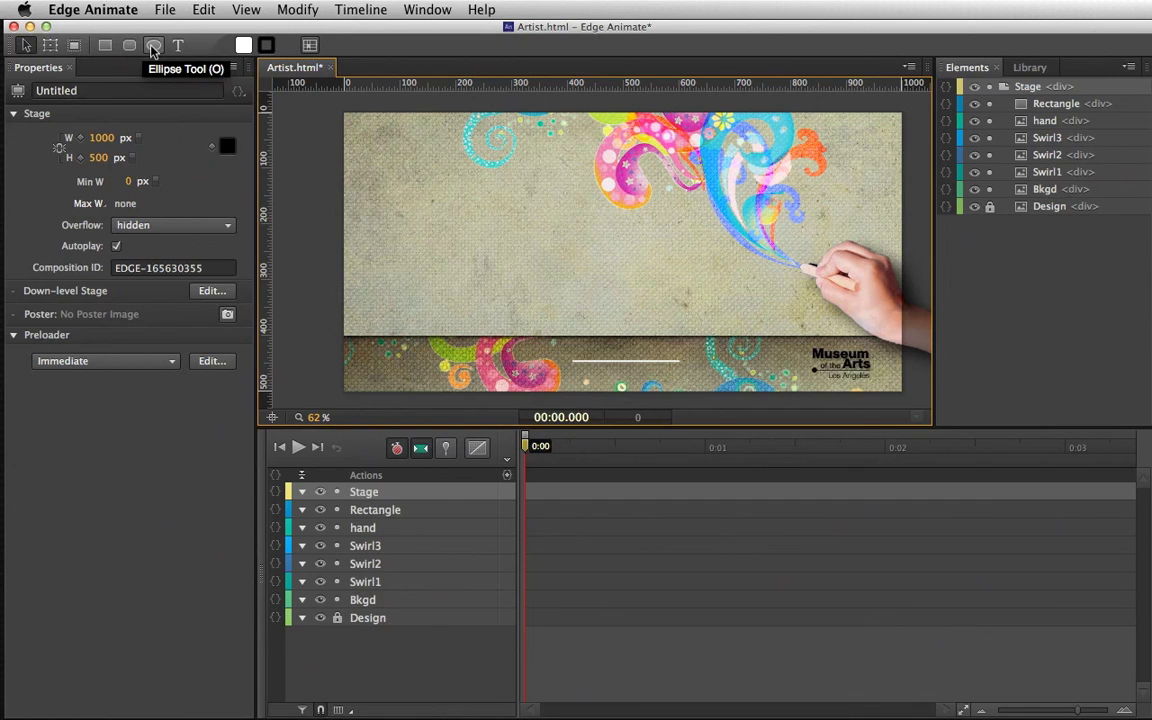
{"action": "left_click", "coordinate": [609, 360]}
{"action": "left_click", "coordinate": [609, 361]}
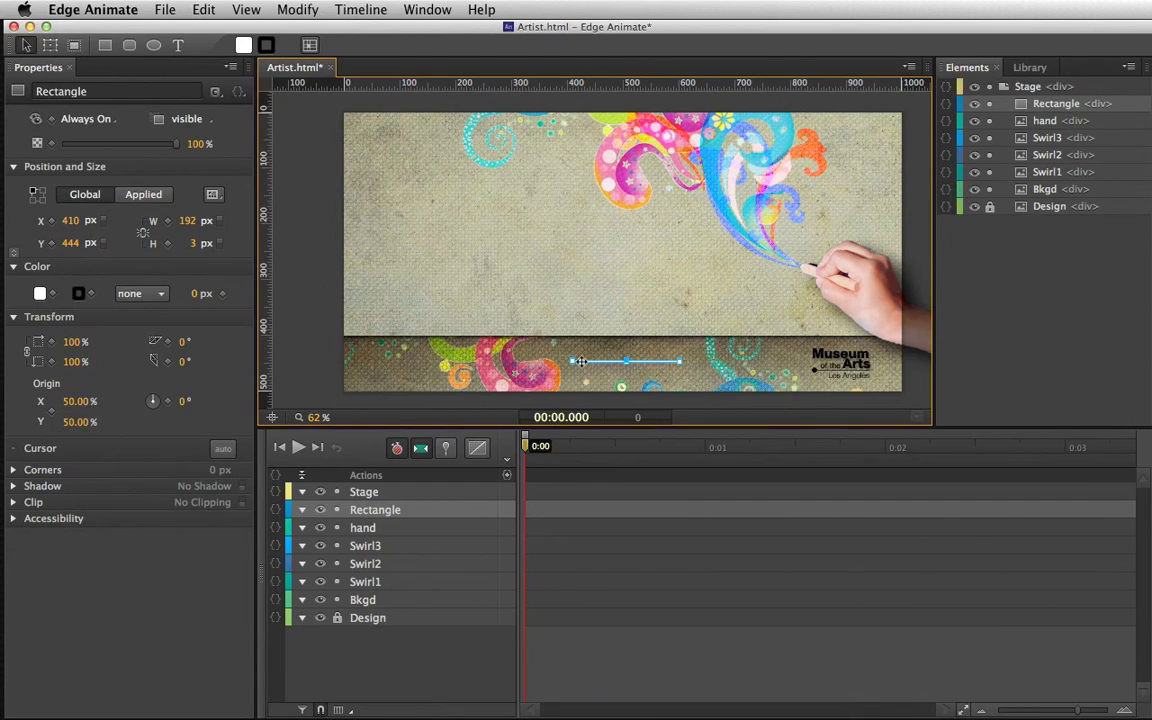
{"action": "left_click", "coordinate": [313, 229]}
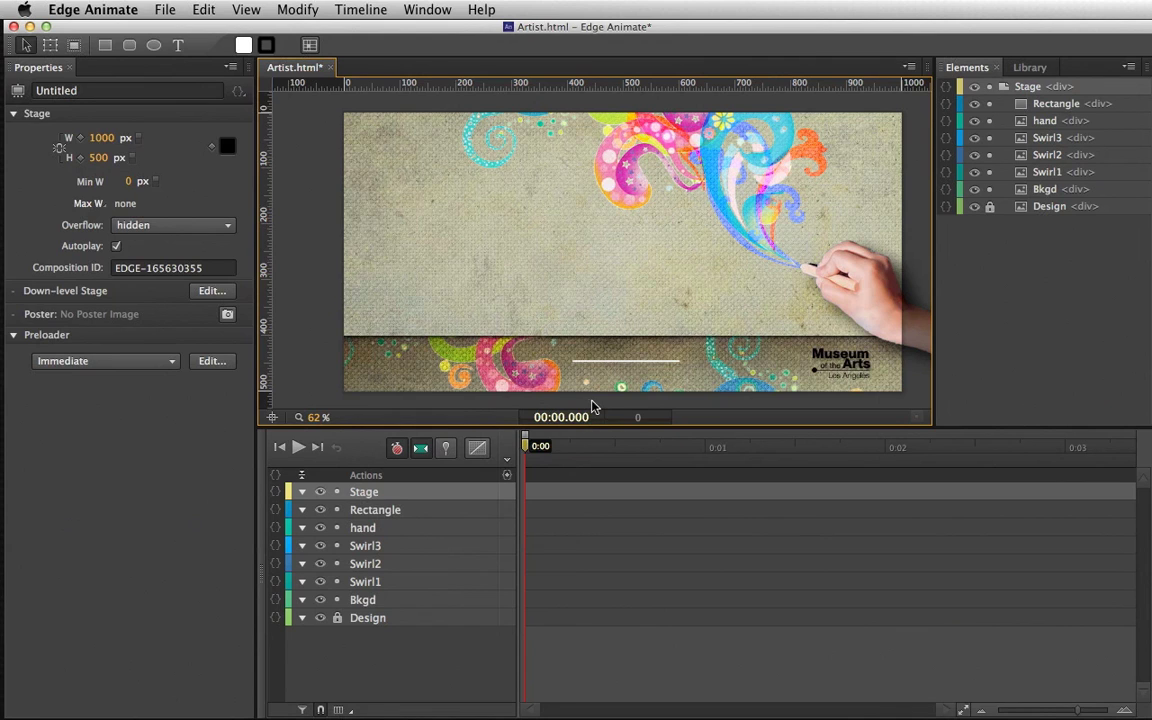
Step: Enlarge the stage area and hide the Bkgd, Swirl1, Swirl2, Swirl3, hand and Rectangle layers
{"action": "scroll", "coordinate": [591, 406], "scroll_direction": "right", "scroll_amount": 1}
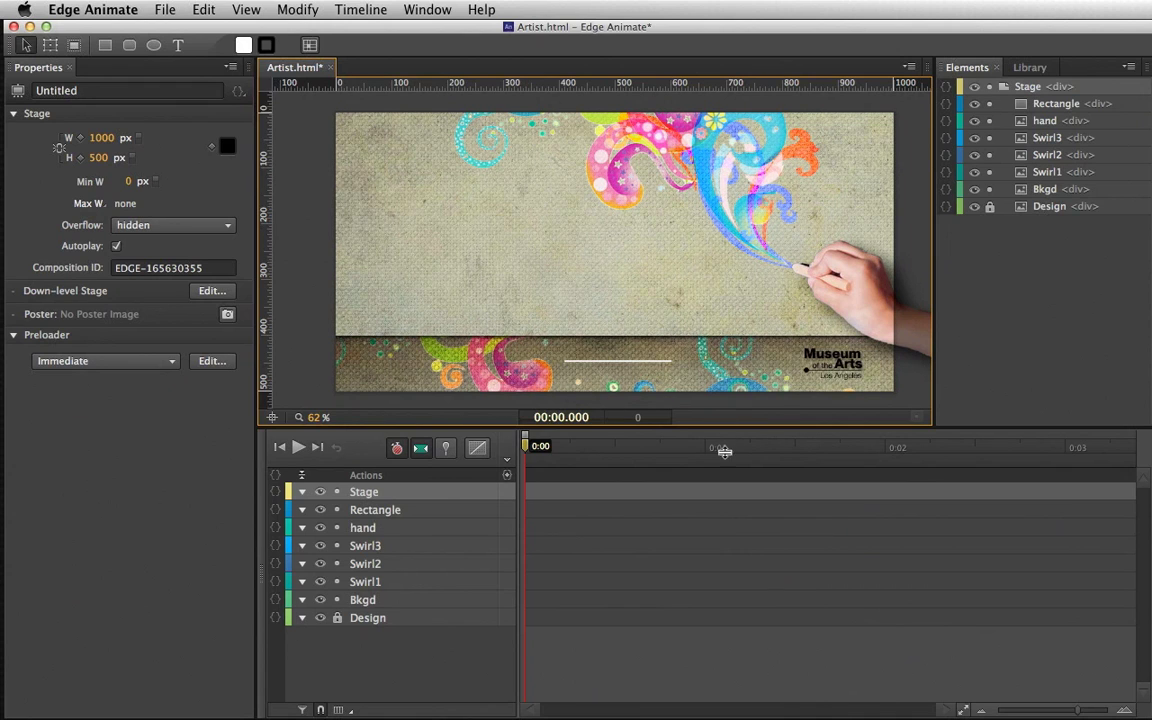
{"action": "left_click_drag", "start_coordinate": [650, 428], "coordinate": [650, 464]}
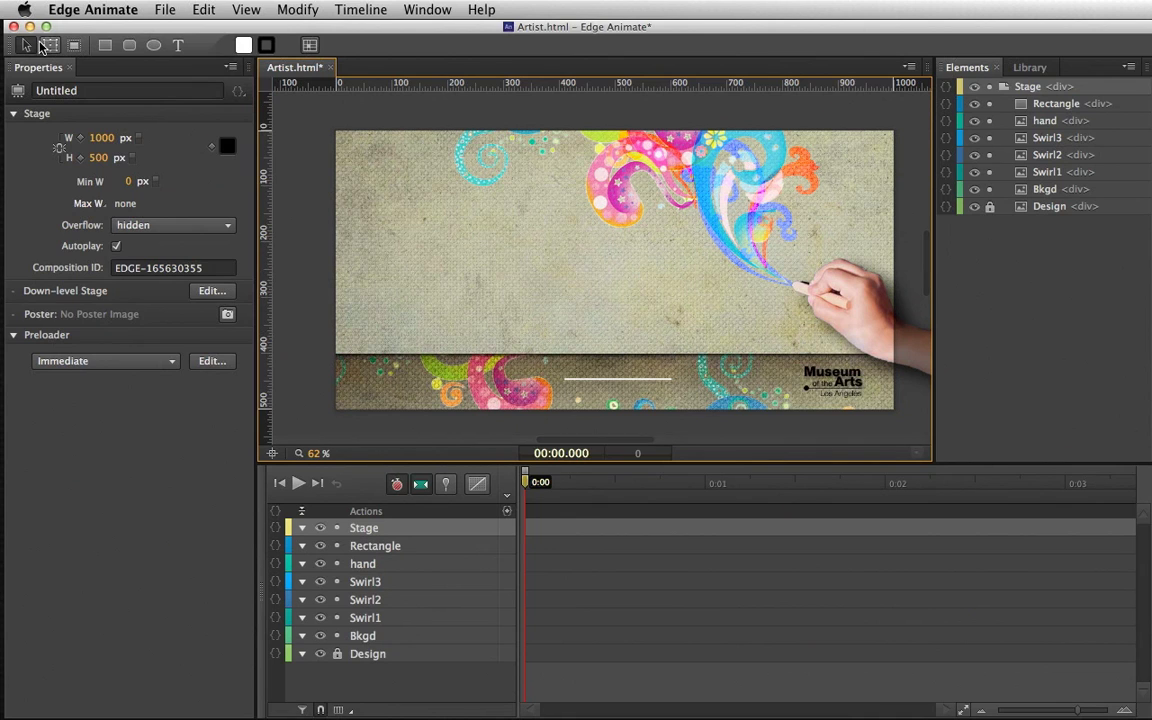
{"action": "left_click", "coordinate": [320, 636]}
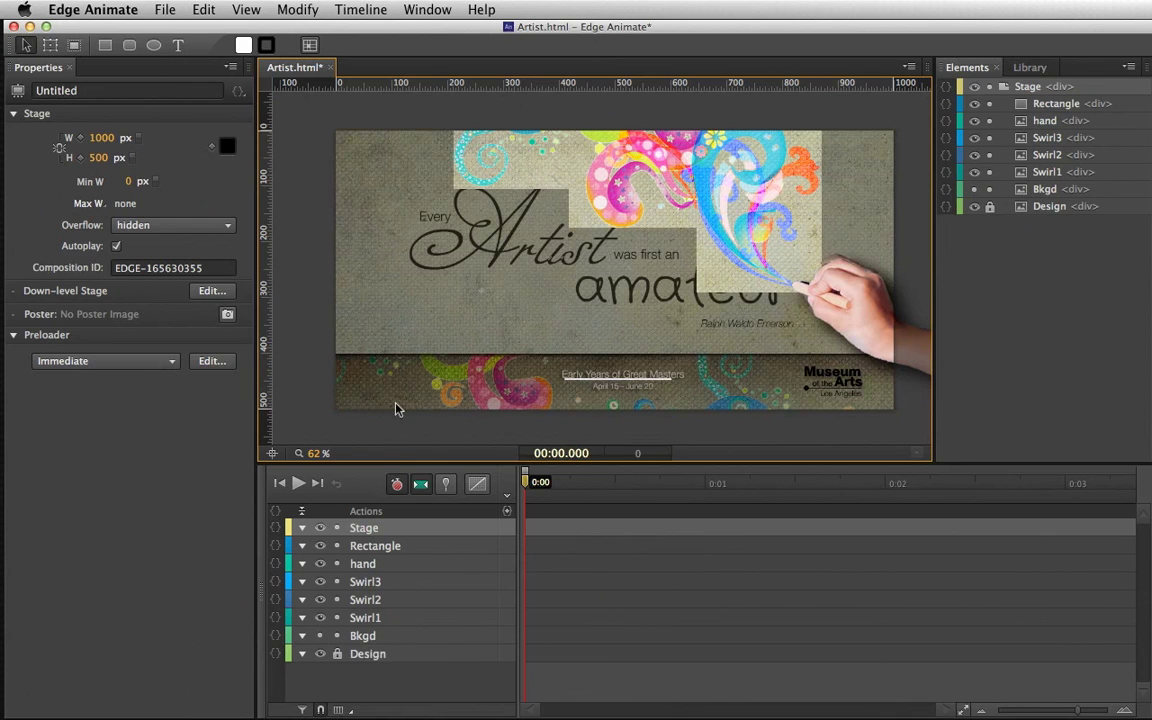
{"action": "left_click", "coordinate": [320, 618]}
{"action": "left_click", "coordinate": [320, 600]}
{"action": "left_click", "coordinate": [320, 582]}
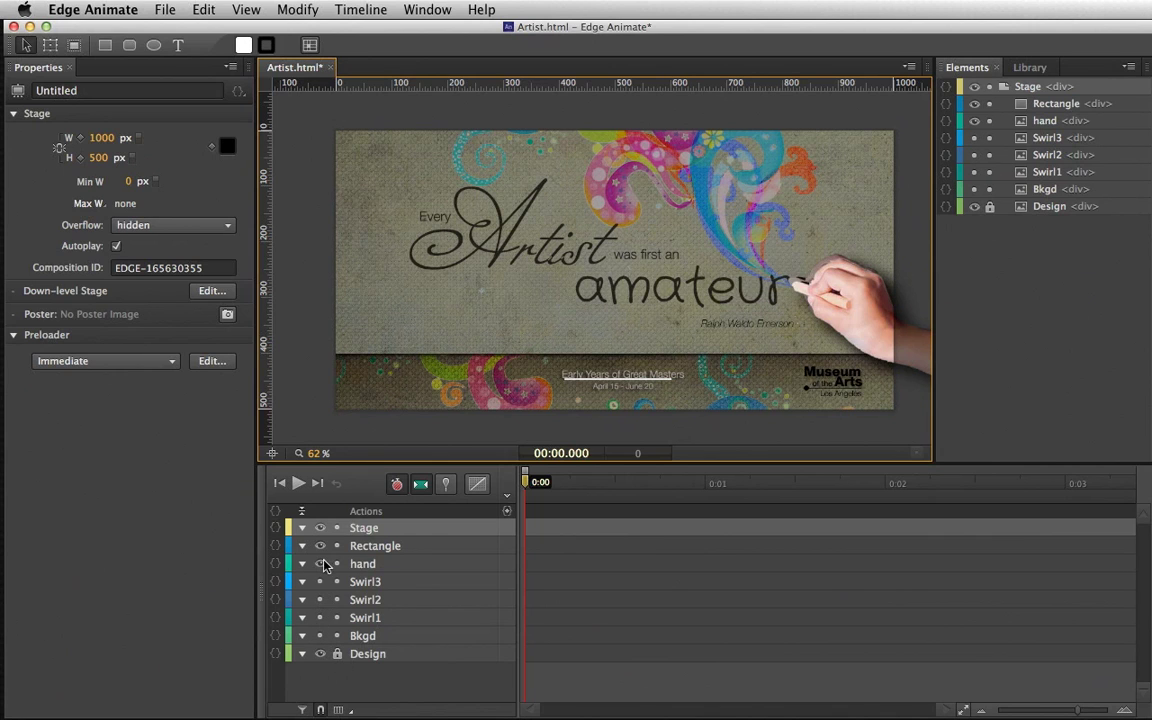
{"action": "left_click", "coordinate": [320, 564]}
{"action": "left_click", "coordinate": [320, 546]}
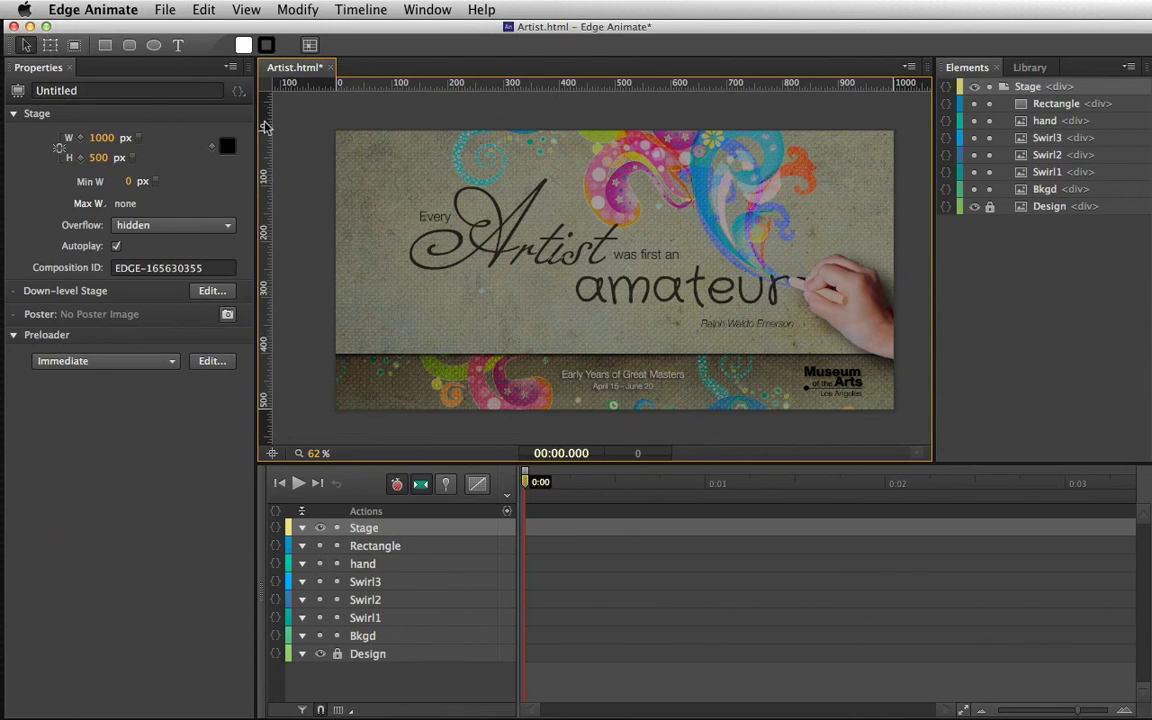
Step: Create an 'Every' text box, zoom to about 93%, and align it with the mockup's word
{"action": "left_click", "coordinate": [177, 46]}
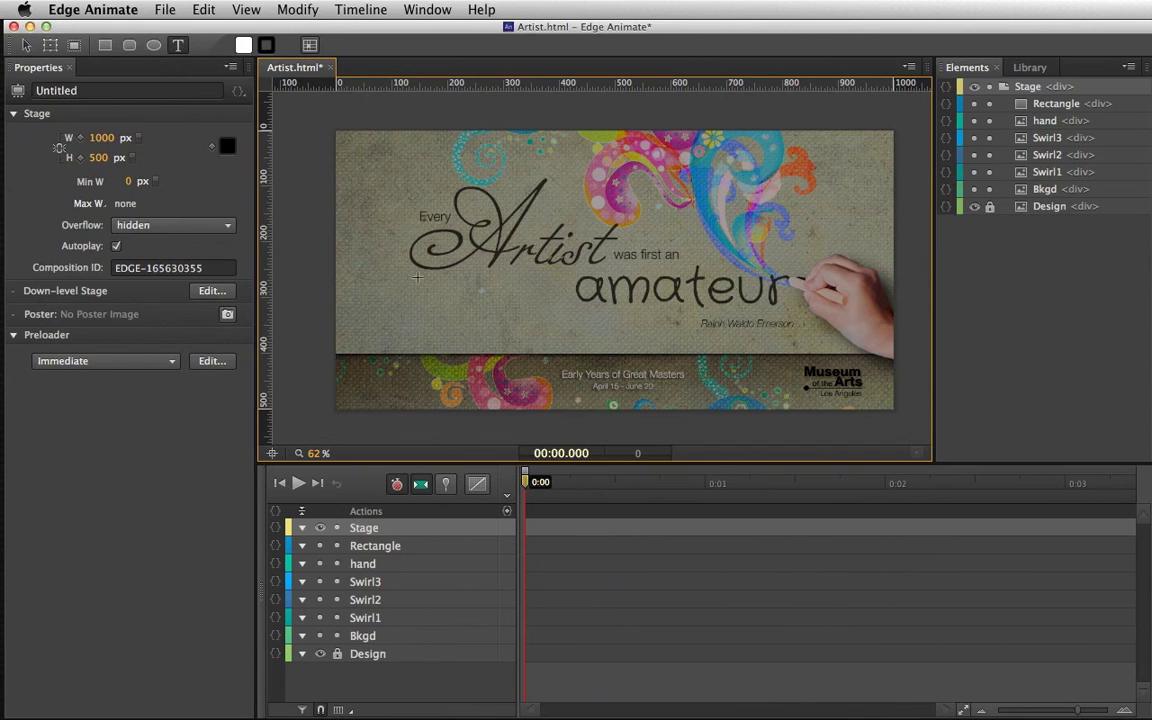
{"action": "left_click", "coordinate": [410, 209]}
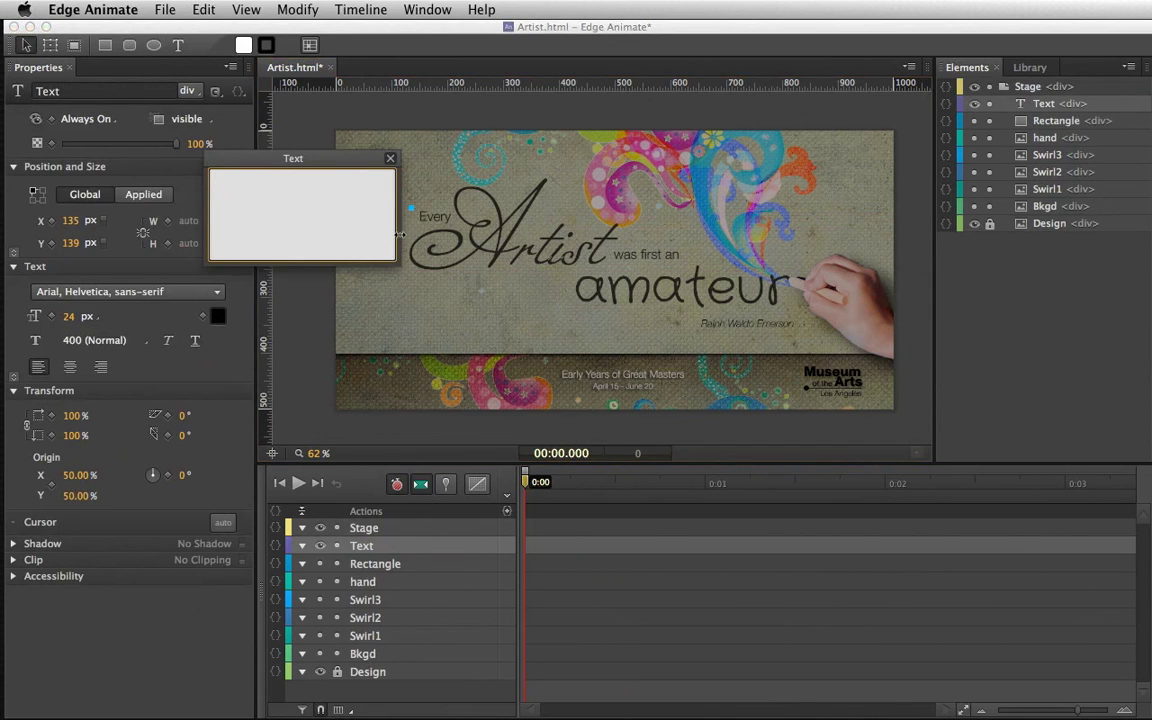
{"action": "type", "text": "Every"}
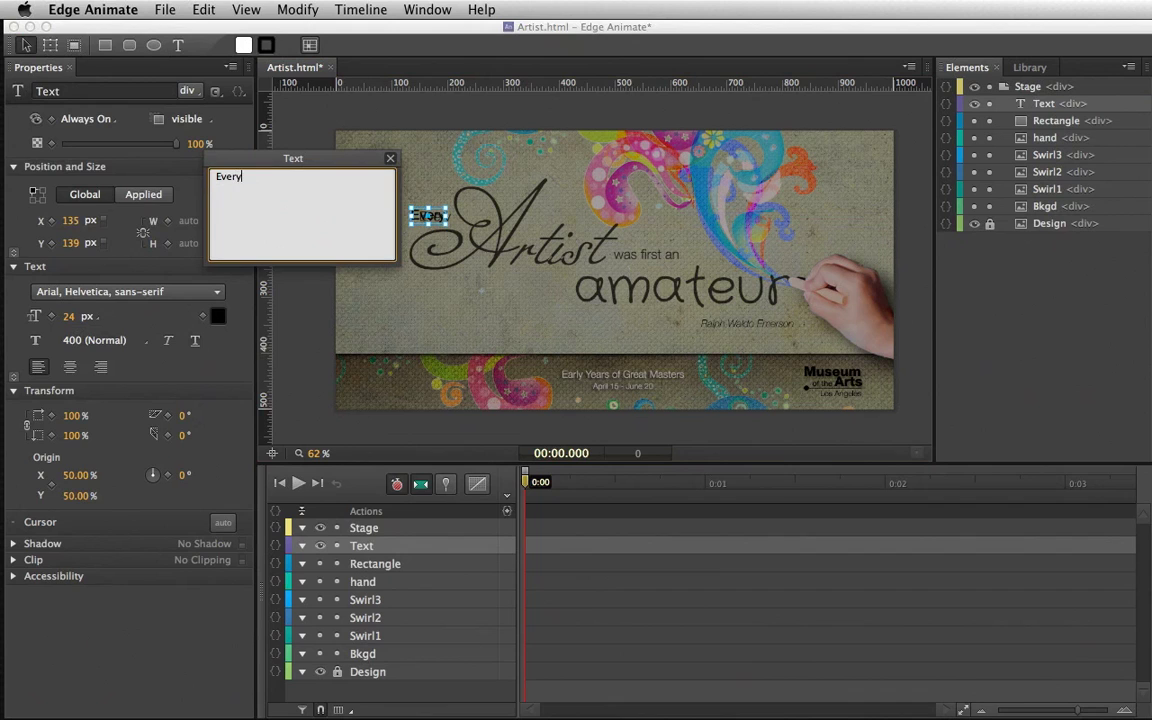
{"action": "key", "text": "super+a"}
{"action": "left_click", "coordinate": [283, 413]}
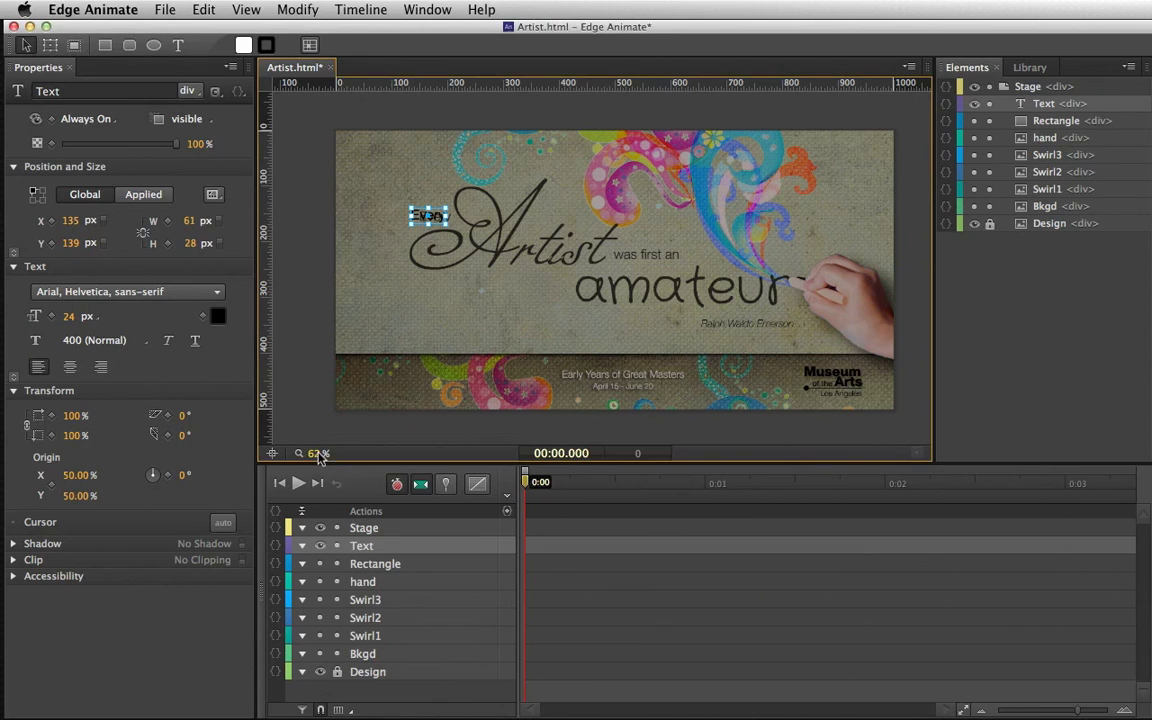
{"action": "left_click_drag", "start_coordinate": [315, 453], "coordinate": [345, 454]}
{"action": "left_click_drag", "start_coordinate": [323, 199], "coordinate": [331, 200]}
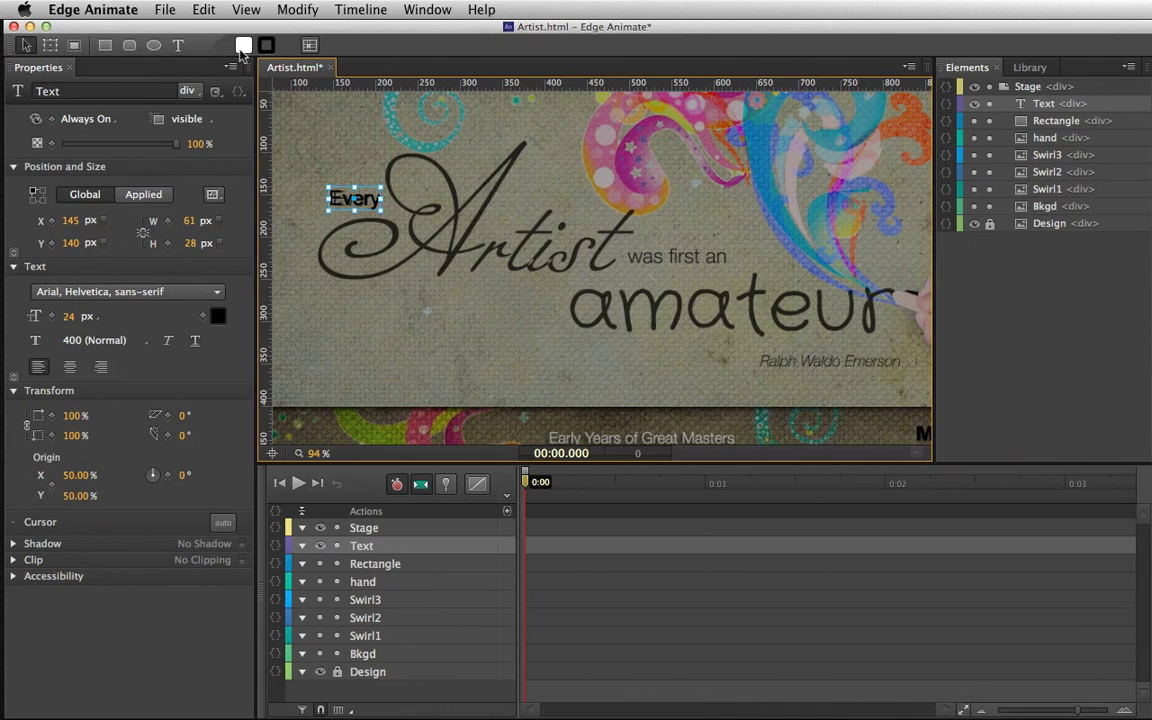
Step: Add a 'was first an' text box and lay it over the mockup's matching words
{"action": "left_click", "coordinate": [178, 45]}
{"action": "left_click", "coordinate": [619, 256]}
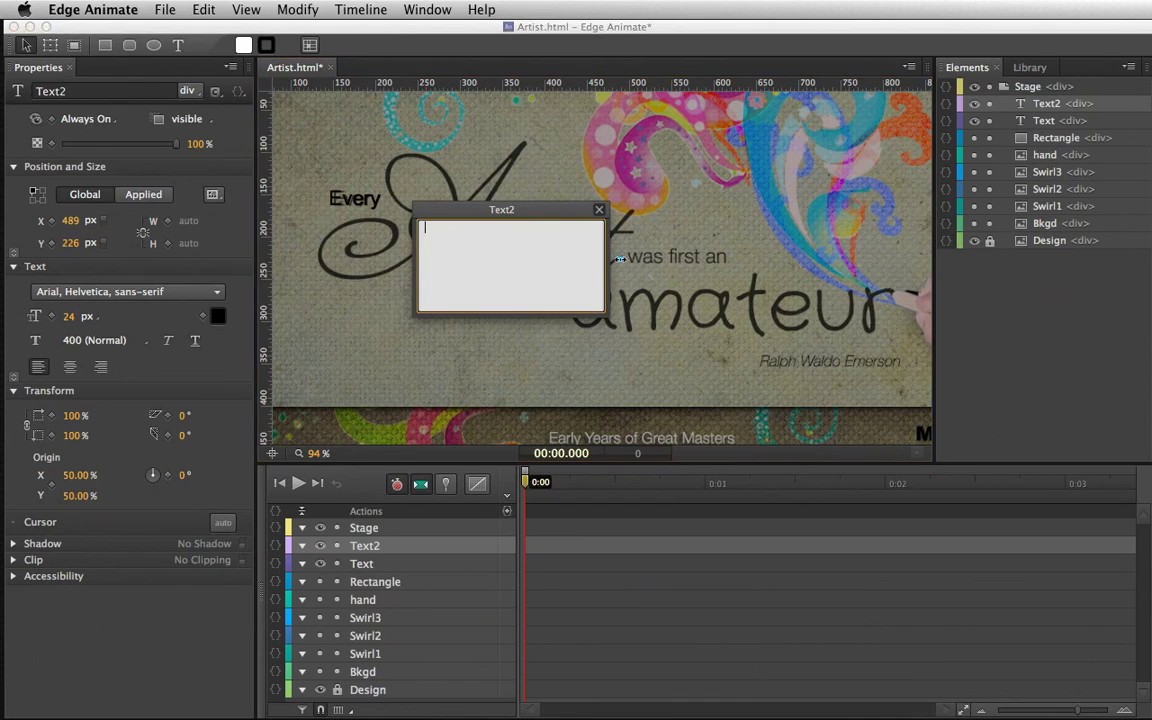
{"action": "type", "text": "was at"}
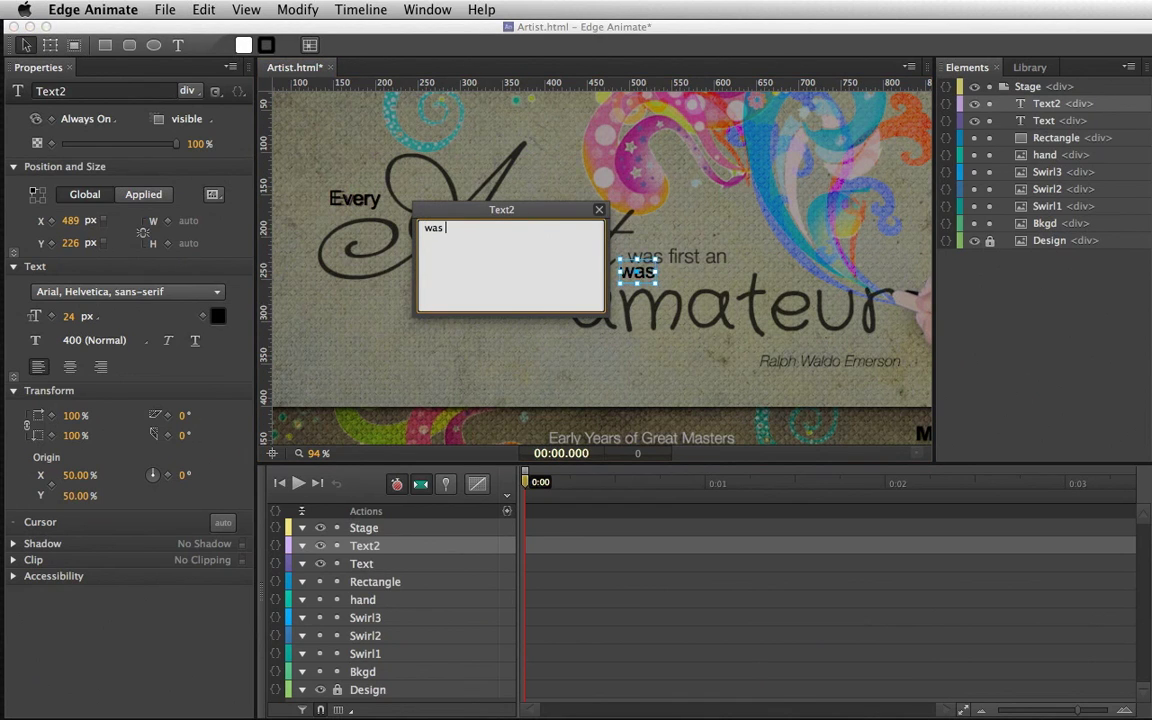
{"action": "key", "text": "BackSpace"}
{"action": "key", "text": "BackSpace"}
{"action": "type", "text": "first an"}
{"action": "left_click", "coordinate": [842, 222]}
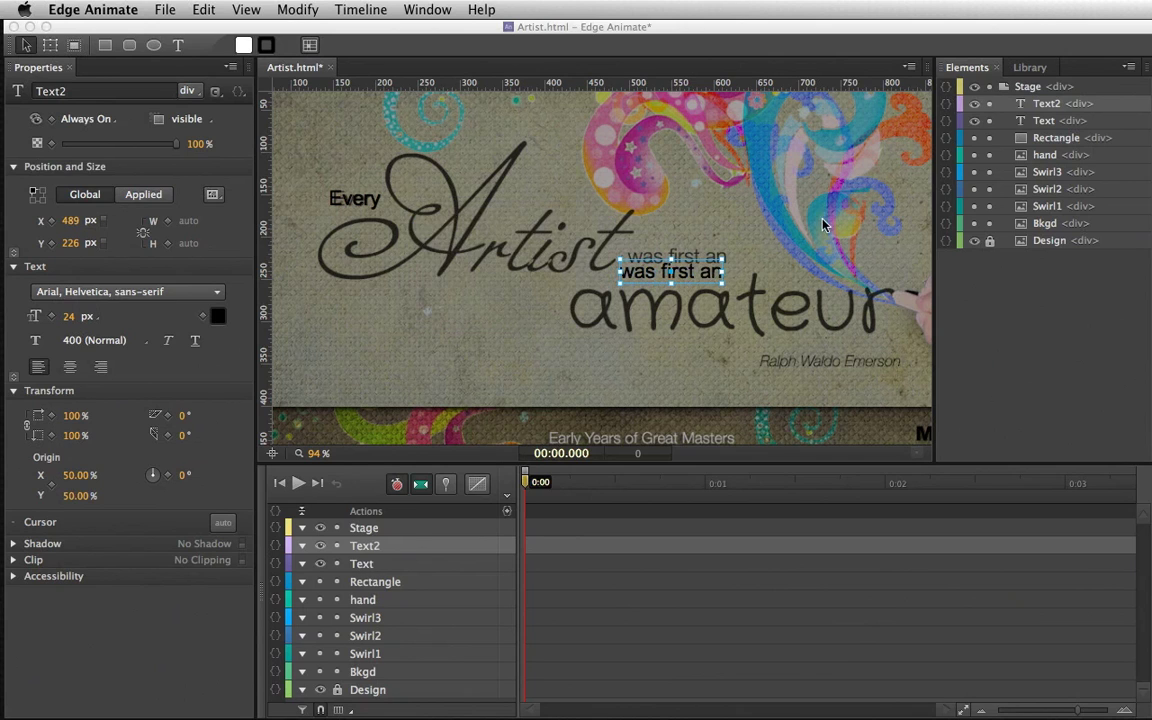
{"action": "left_click_drag", "start_coordinate": [660, 272], "coordinate": [670, 257]}
{"action": "left_click", "coordinate": [583, 310]}
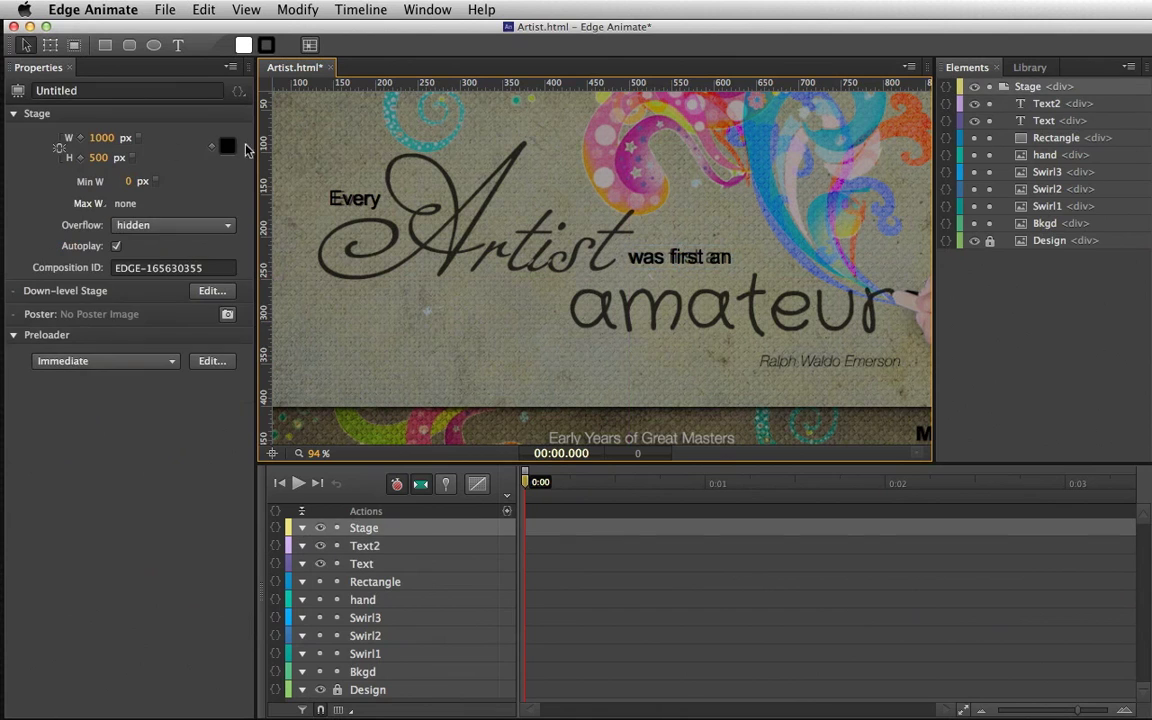
Step: Create a 'Ralph Waldo Emerson' text box over the mockup's attribution line
{"action": "left_click", "coordinate": [178, 45]}
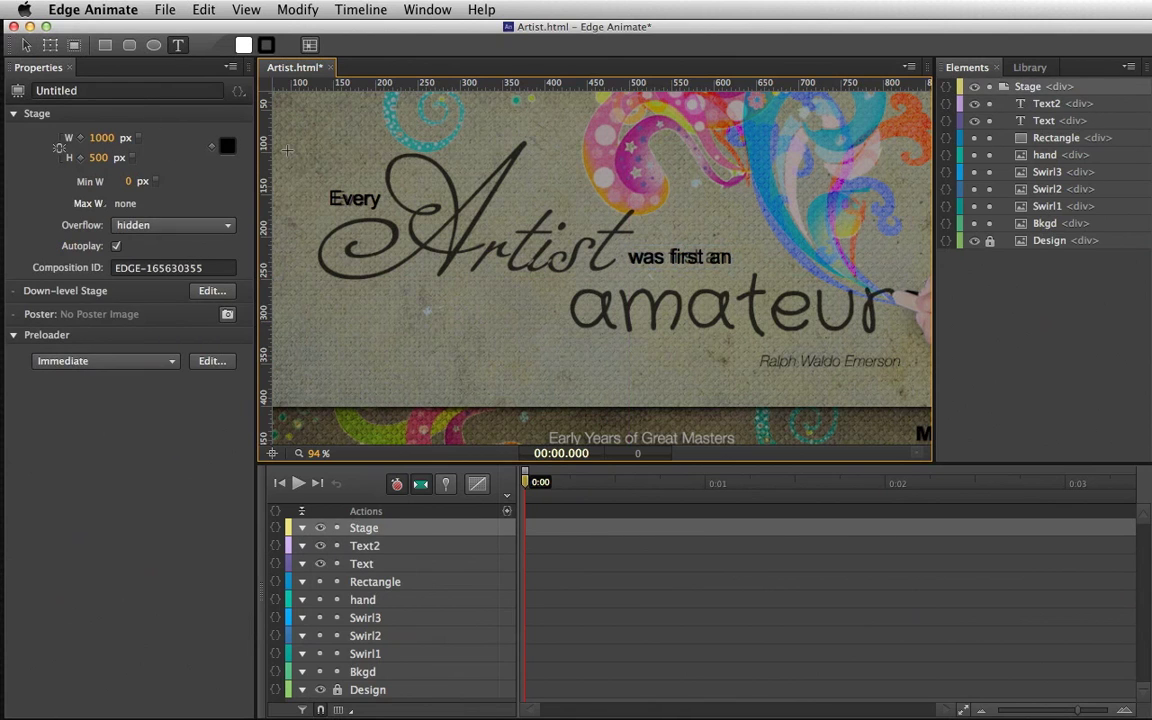
{"action": "left_click", "coordinate": [752, 364]}
{"action": "type", "text": "Ral"}
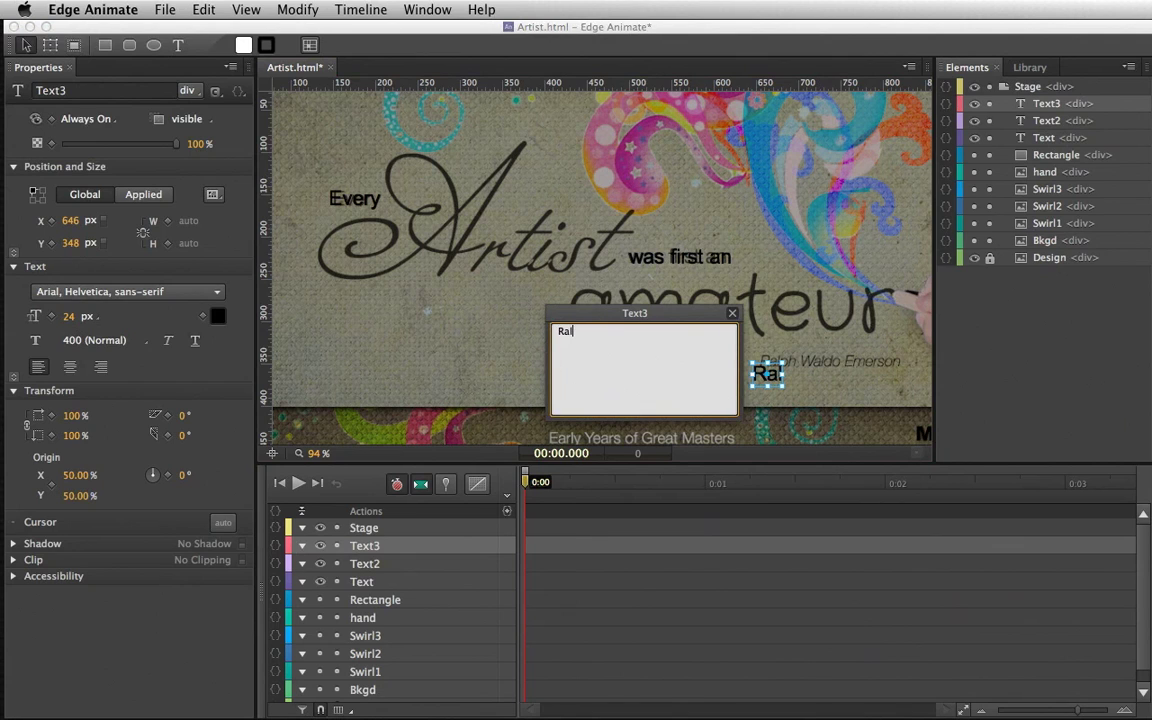
{"action": "type", "text": "ph Waldo "}
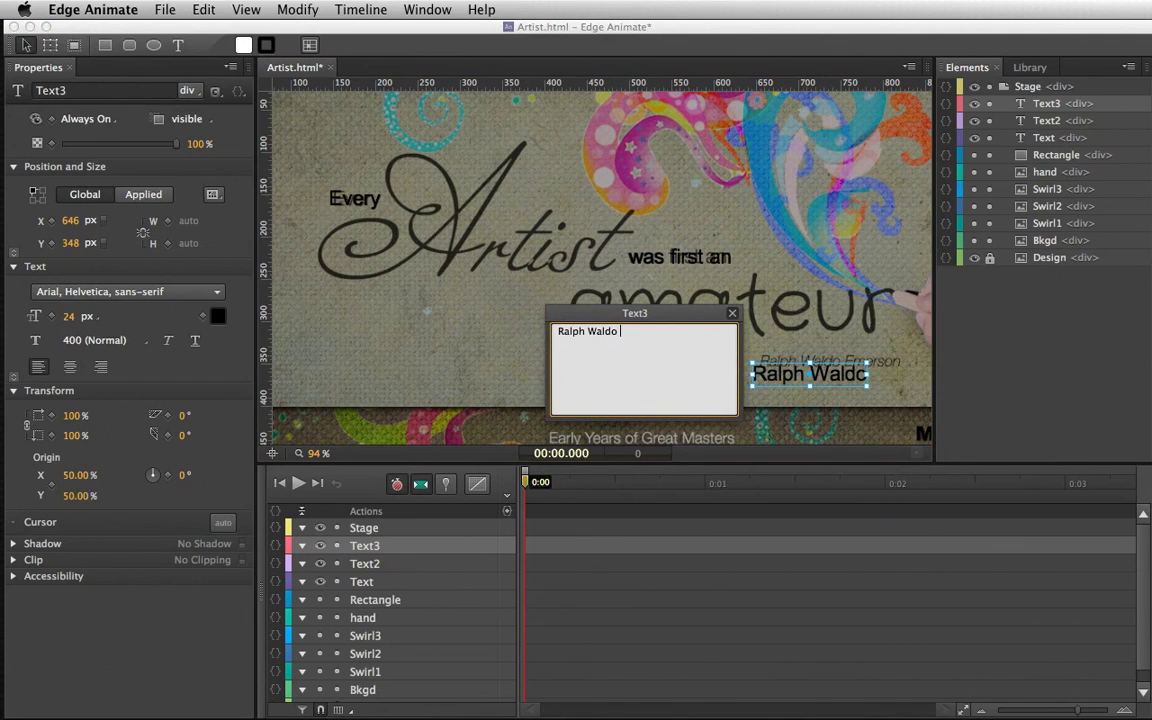
{"action": "type", "text": "Emerson"}
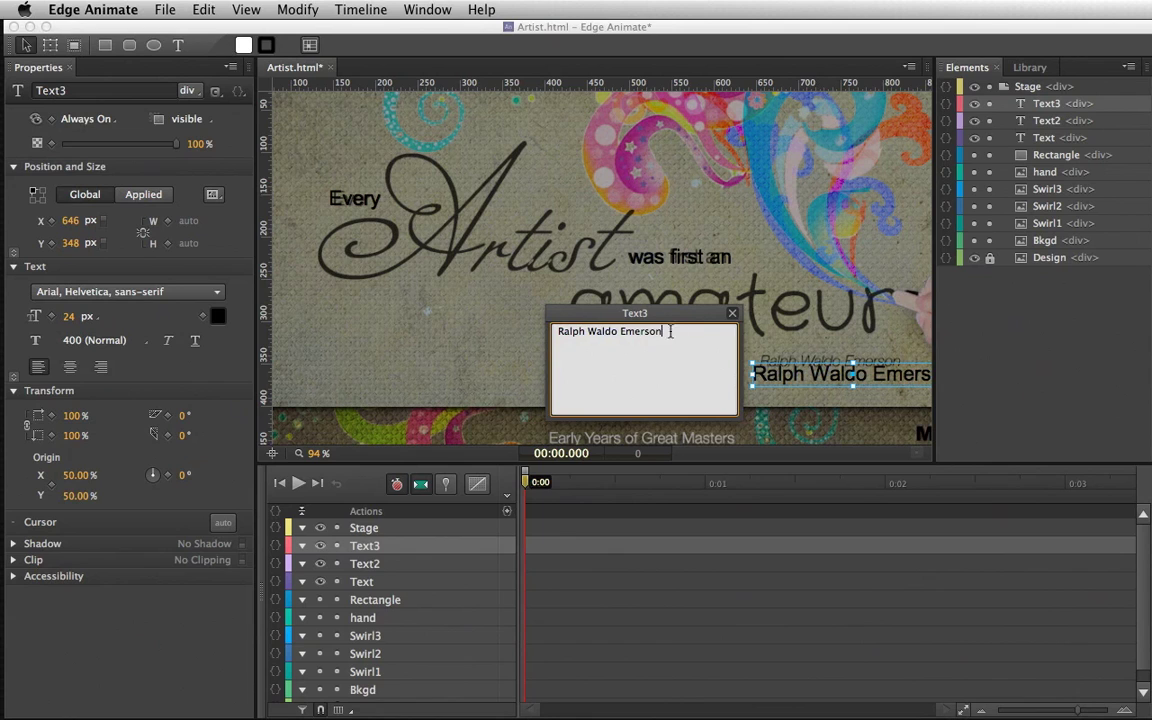
{"action": "key", "text": "super+a"}
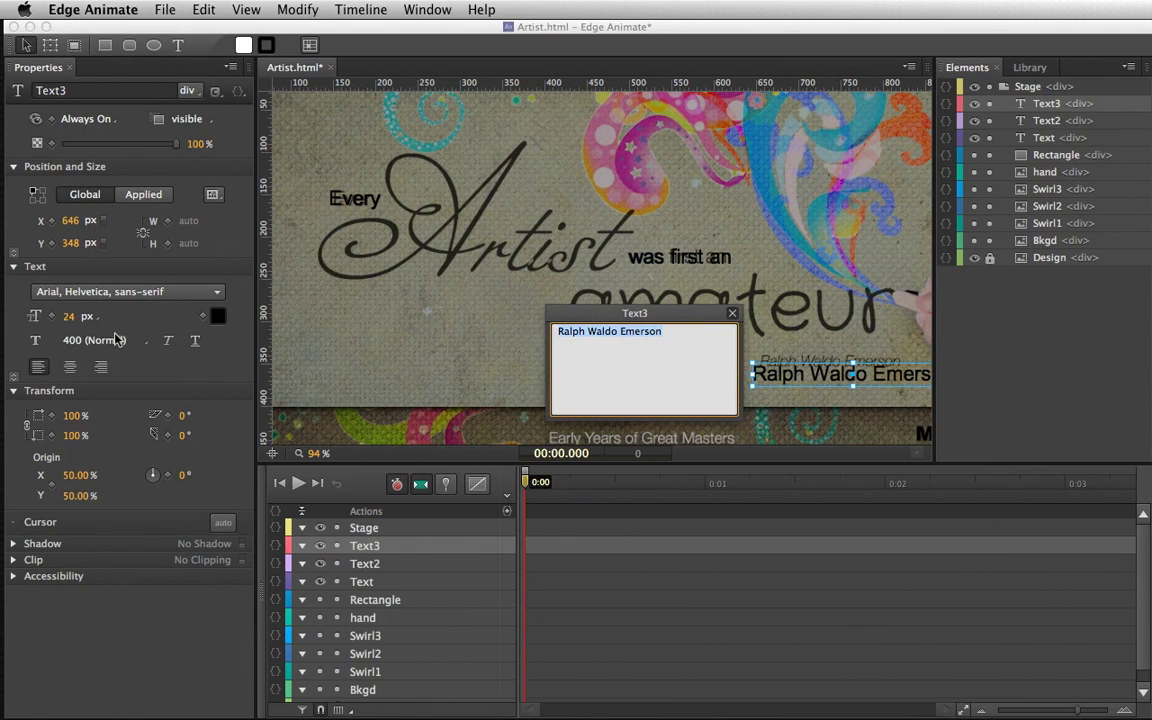
{"action": "left_click", "coordinate": [67, 320]}
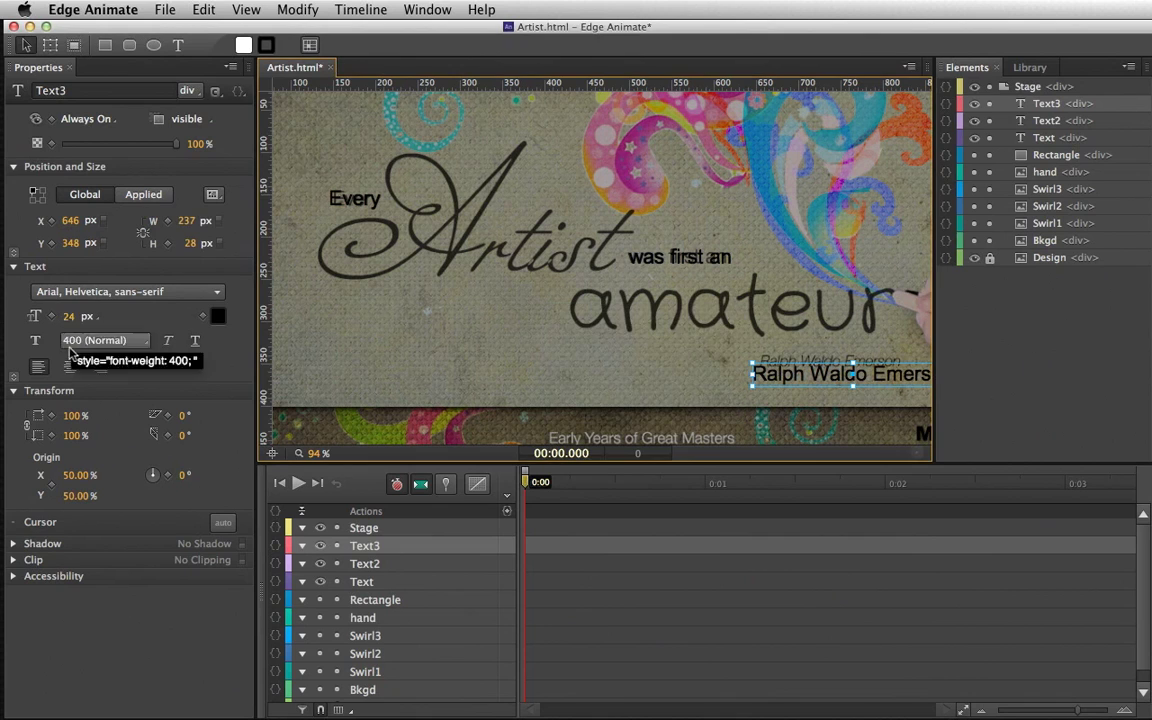
Step: Make the attribution 18 px italic and nudge it into alignment with the mockup
{"action": "left_click_drag", "start_coordinate": [64, 318], "coordinate": [71, 328]}
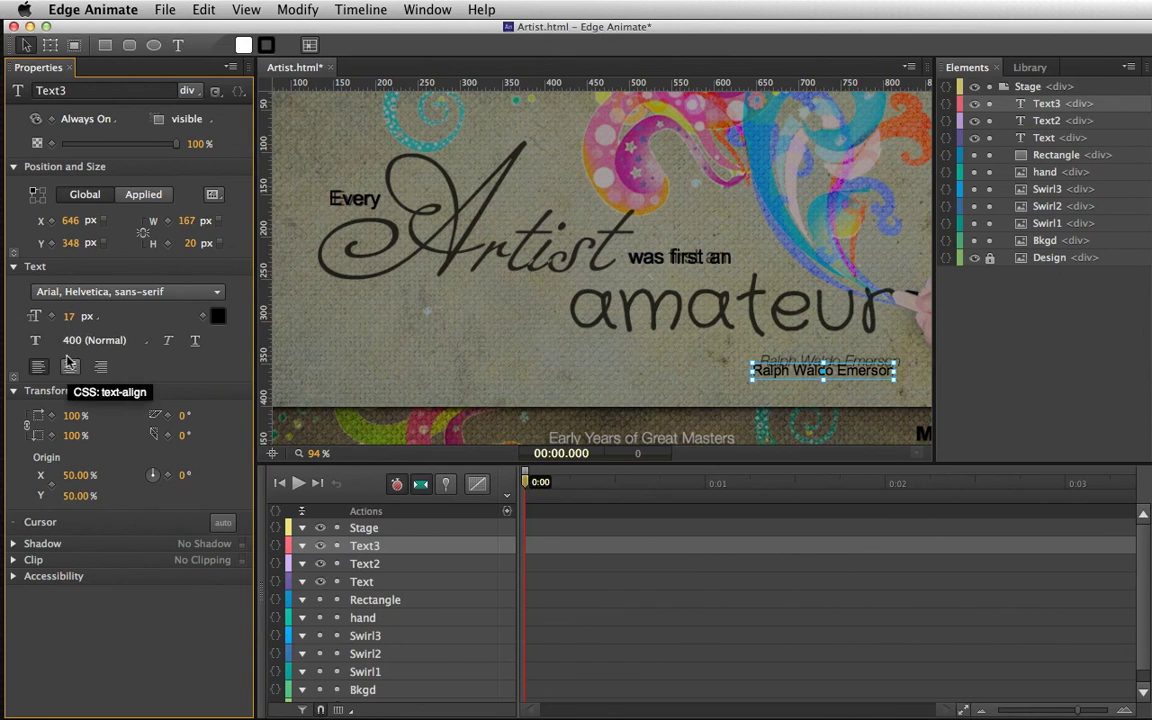
{"action": "left_click", "coordinate": [69, 317]}
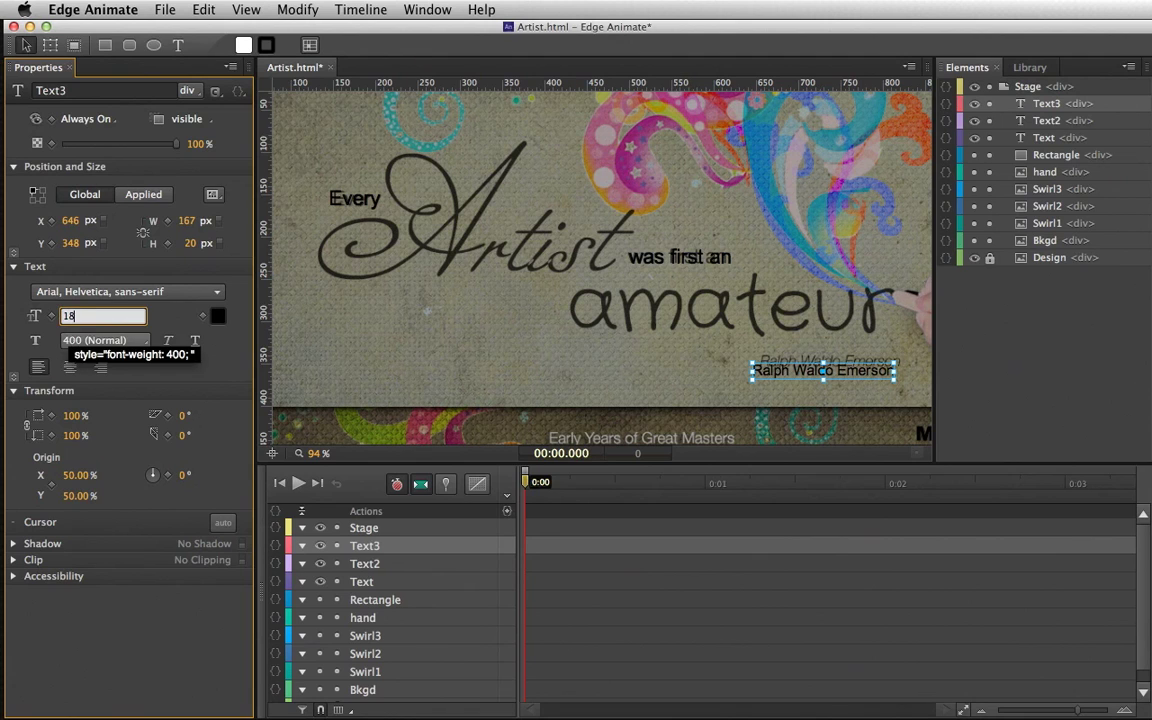
{"action": "type", "text": "18"}
{"action": "key", "text": "Return"}
{"action": "left_click", "coordinate": [167, 340]}
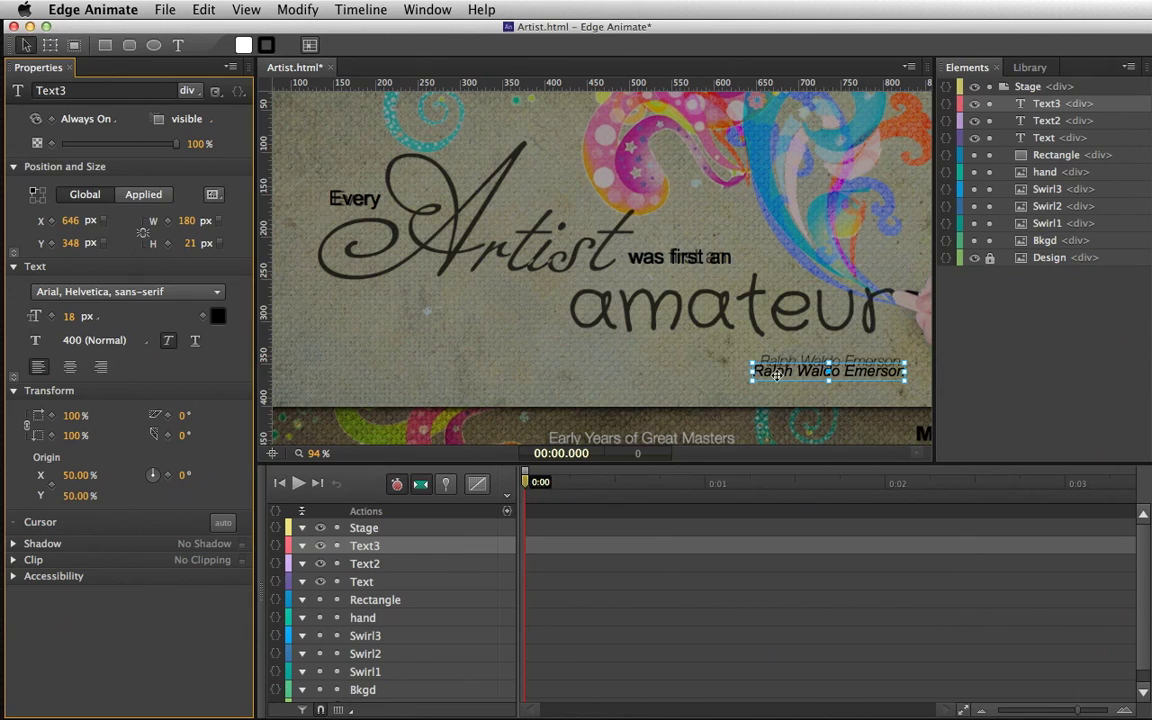
{"action": "key", "text": "Right"}
{"action": "key", "text": "Right"}
{"action": "key", "text": "Right"}
{"action": "key", "text": "Right"}
{"action": "key", "text": "Right"}
{"action": "key", "text": "Right"}
{"action": "key", "text": "Up"}
{"action": "key", "text": "Up"}
{"action": "key", "text": "Up"}
{"action": "key", "text": "Up"}
{"action": "key", "text": "Up"}
{"action": "key", "text": "Up"}
{"action": "key", "text": "Up"}
{"action": "key", "text": "Up"}
{"action": "key", "text": "Up"}
{"action": "left_click", "coordinate": [417, 273]}
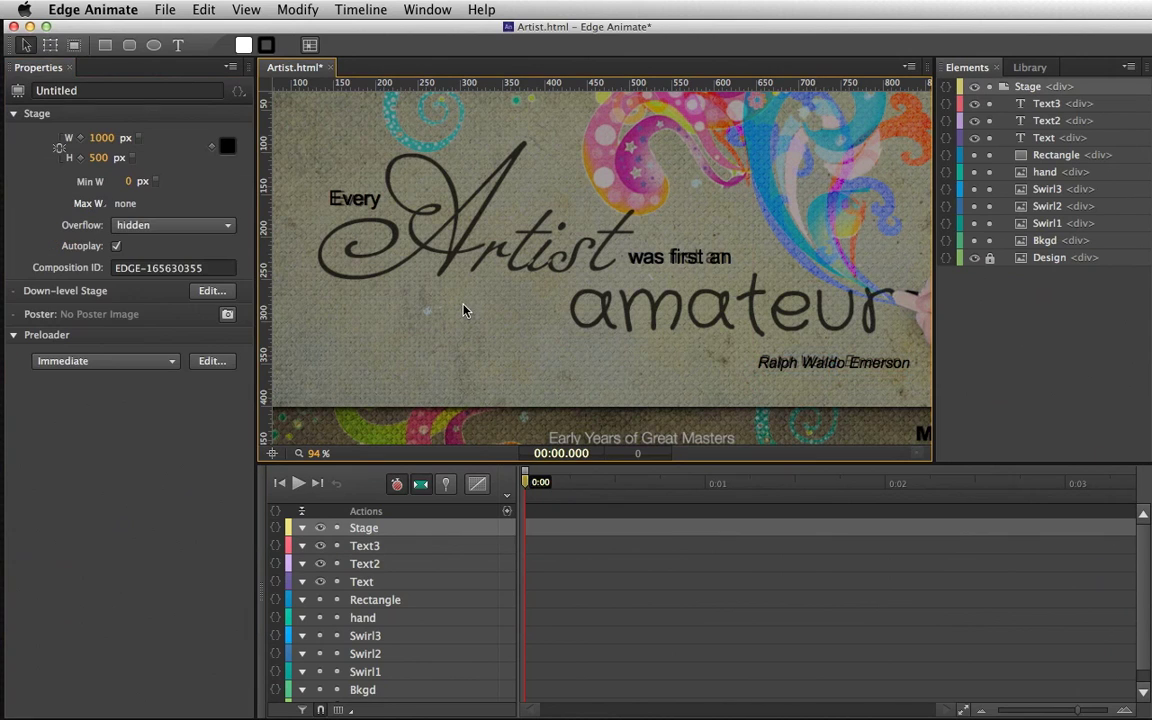
Step: Select the 'Every' text and look through the font list without changing it
{"action": "left_click", "coordinate": [355, 198]}
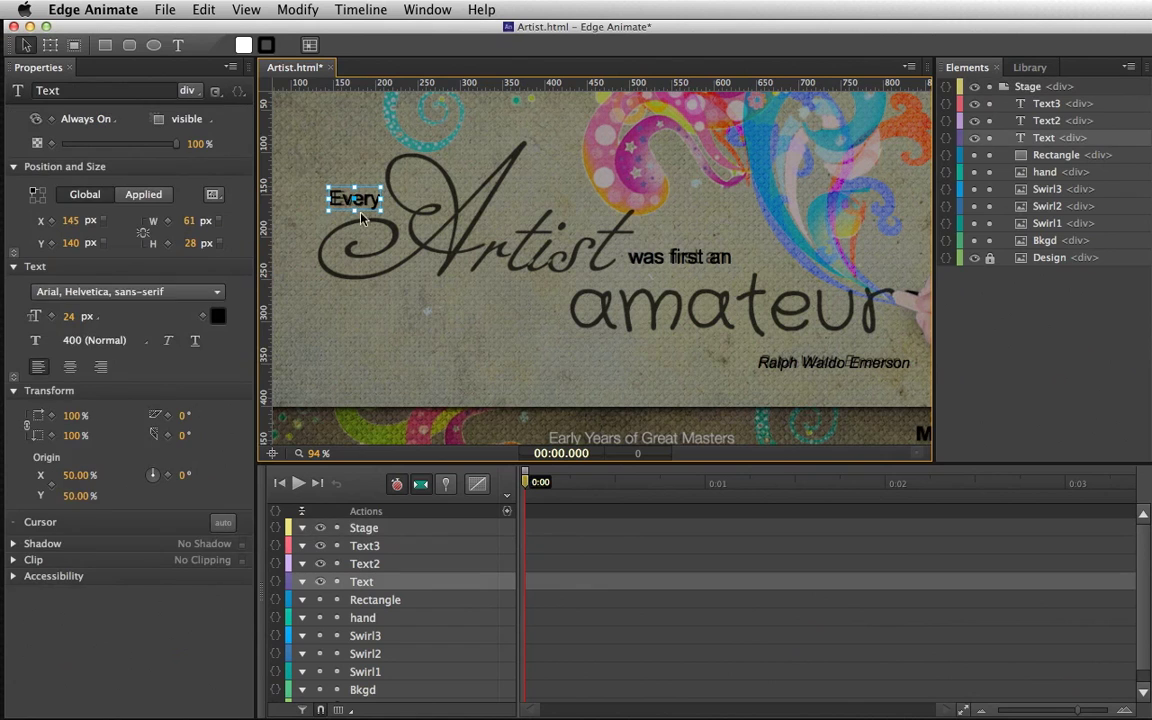
{"action": "left_click", "coordinate": [150, 291]}
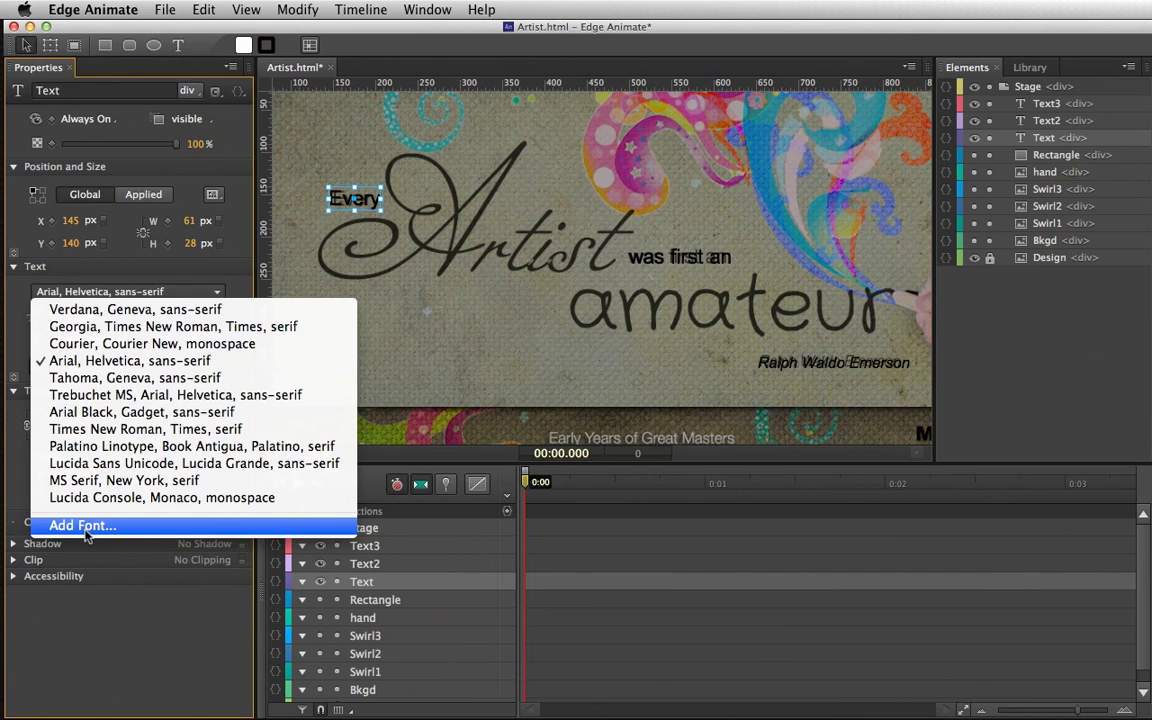
{"action": "key", "text": "Escape"}
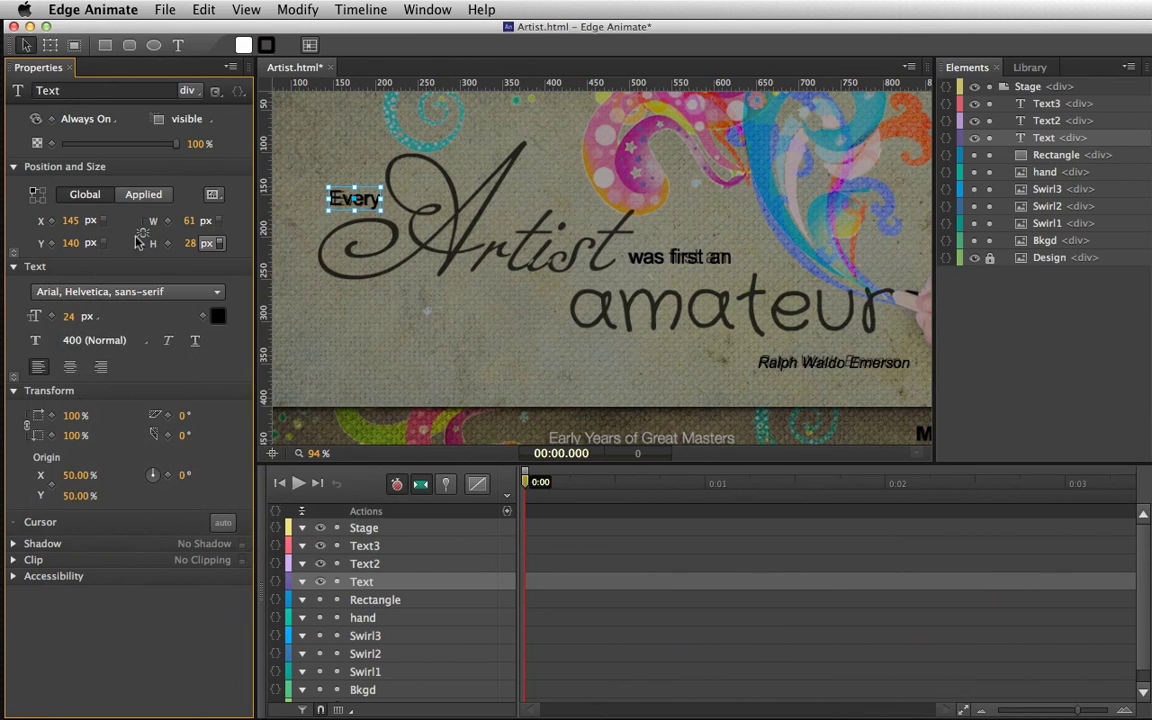
Step: Add an 'Artist' text element at 103 px and move it up and to the right
{"action": "left_click", "coordinate": [178, 45]}
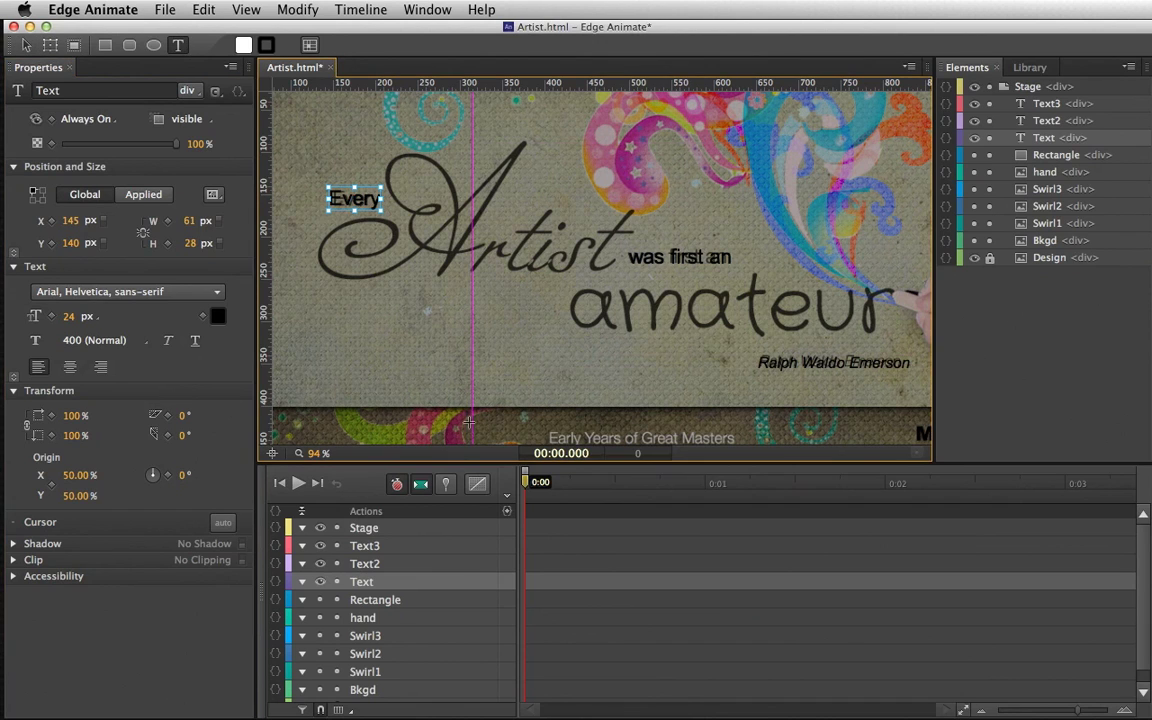
{"action": "left_click", "coordinate": [334, 323]}
{"action": "type", "text": "Artist"}
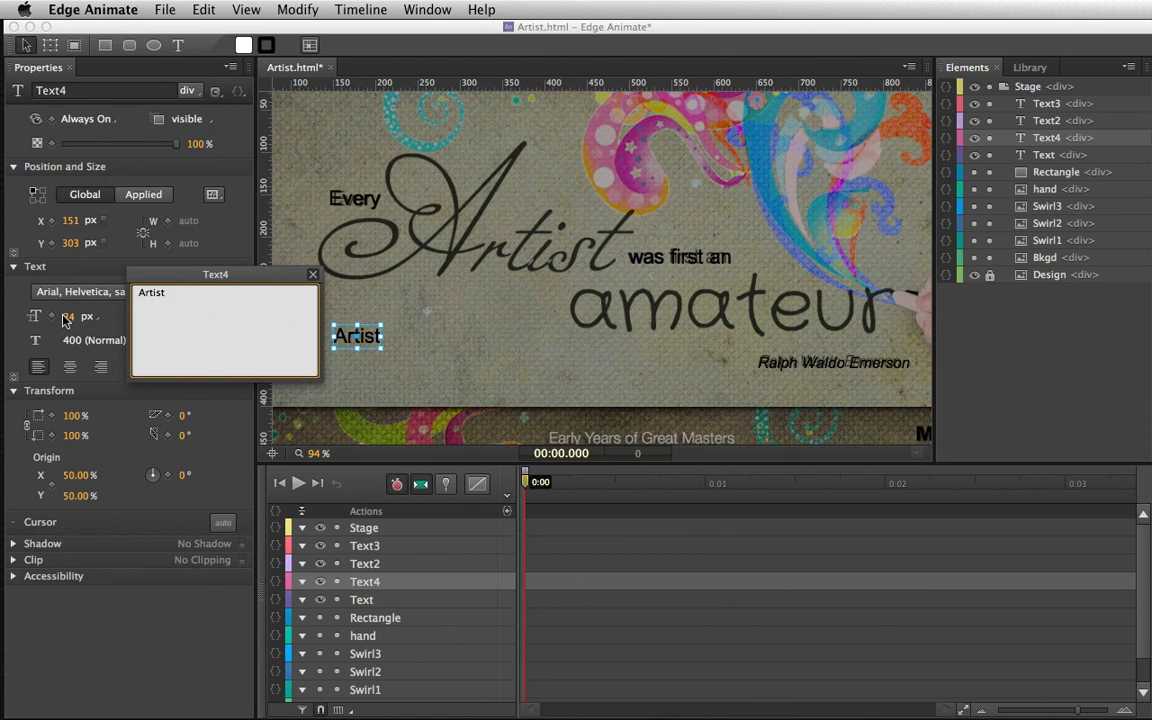
{"action": "key", "text": "Escape"}
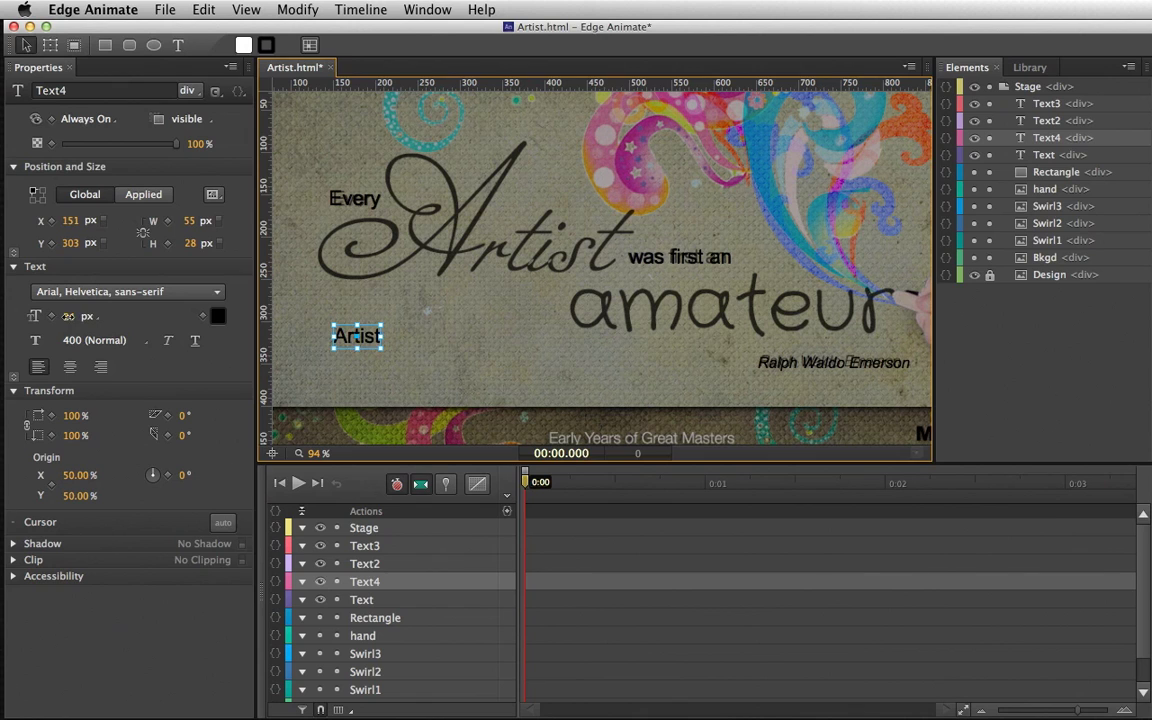
{"action": "left_click_drag", "start_coordinate": [70, 316], "coordinate": [222, 335]}
{"action": "left_click_drag", "start_coordinate": [338, 386], "coordinate": [359, 328]}
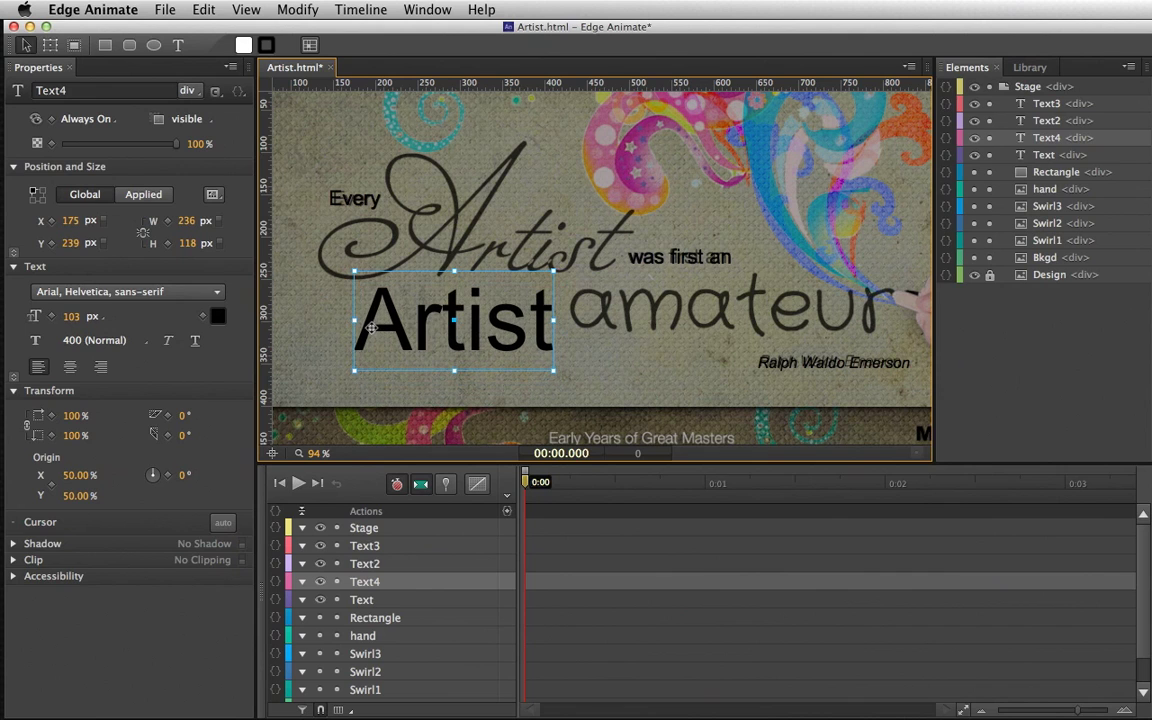
Step: Choose Add Font... from the font list and center the web font dialog
{"action": "left_click", "coordinate": [70, 291]}
{"action": "left_click", "coordinate": [86, 525]}
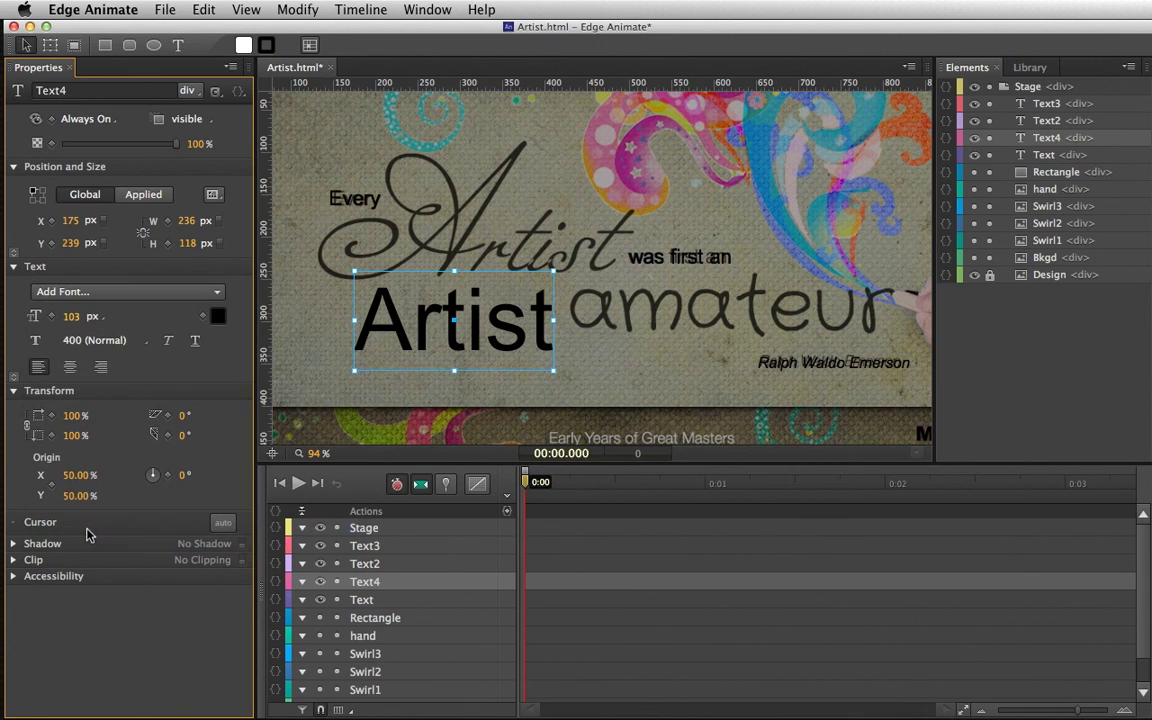
{"action": "left_click_drag", "start_coordinate": [900, 277], "coordinate": [452, 260]}
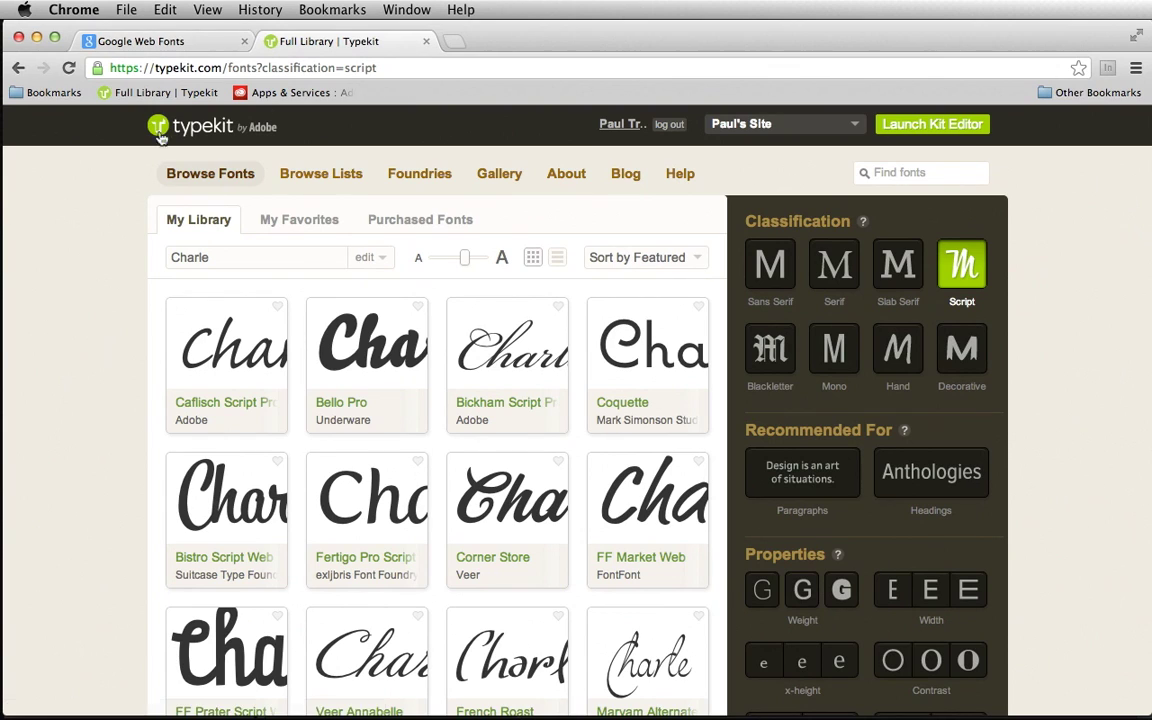
Step: Open Bickham Script Pro's kit editor and view the kit's JavaScript embed code
{"action": "left_click", "coordinate": [491, 350]}
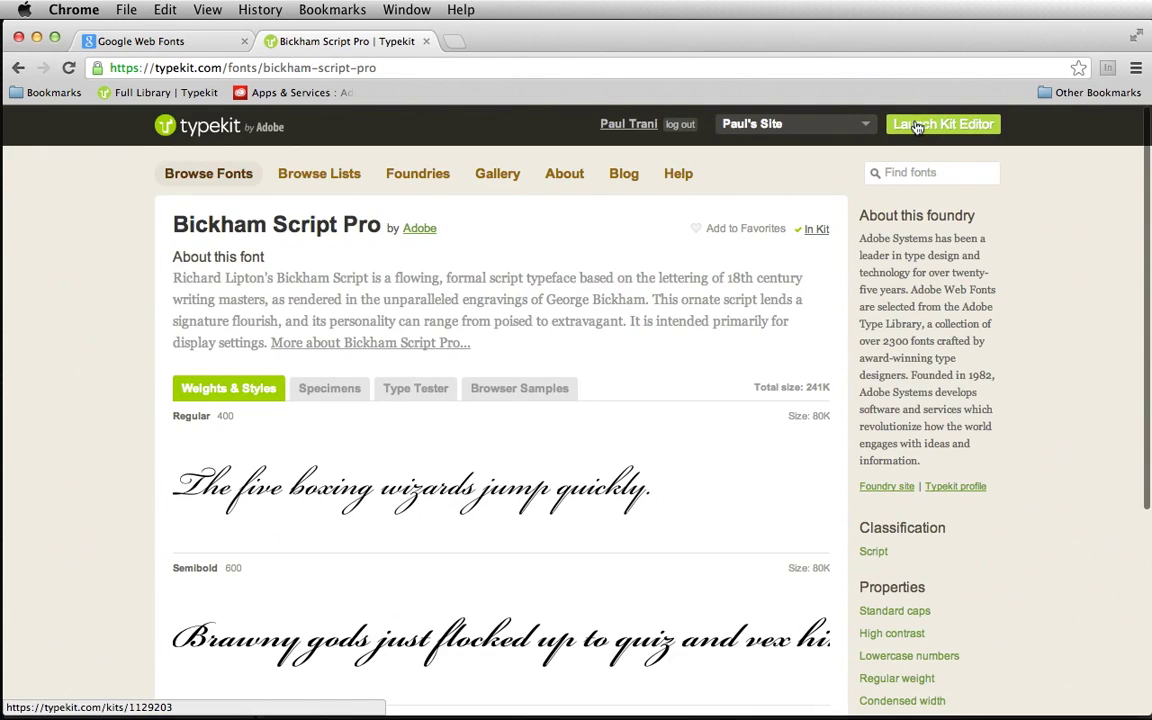
{"action": "left_click", "coordinate": [918, 127]}
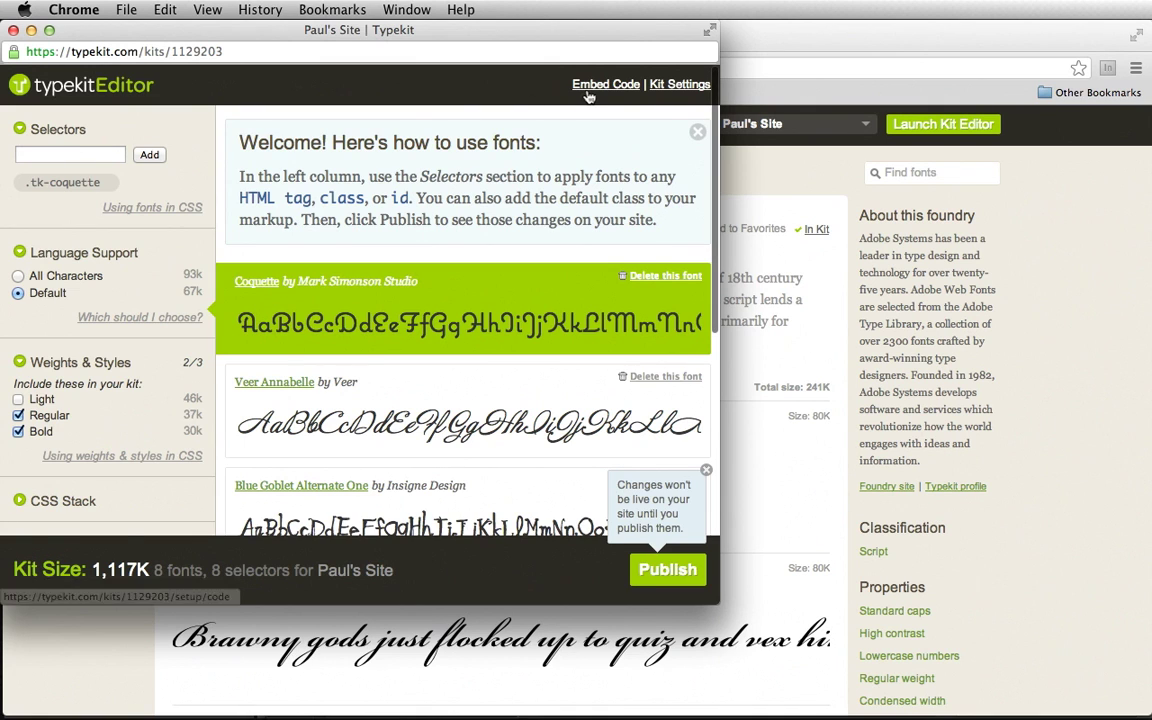
{"action": "left_click", "coordinate": [589, 95]}
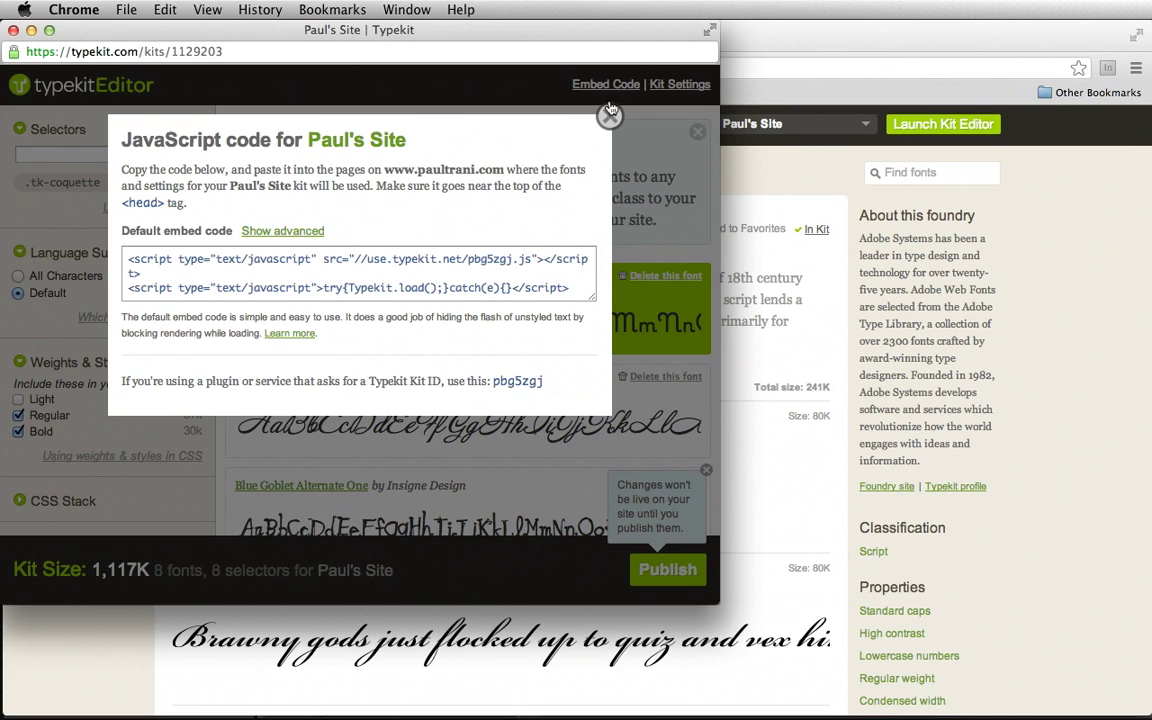
{"action": "left_click", "coordinate": [551, 106]}
Step: Review the example CSS font-family line, then close the kit editor
{"action": "left_click", "coordinate": [156, 210]}
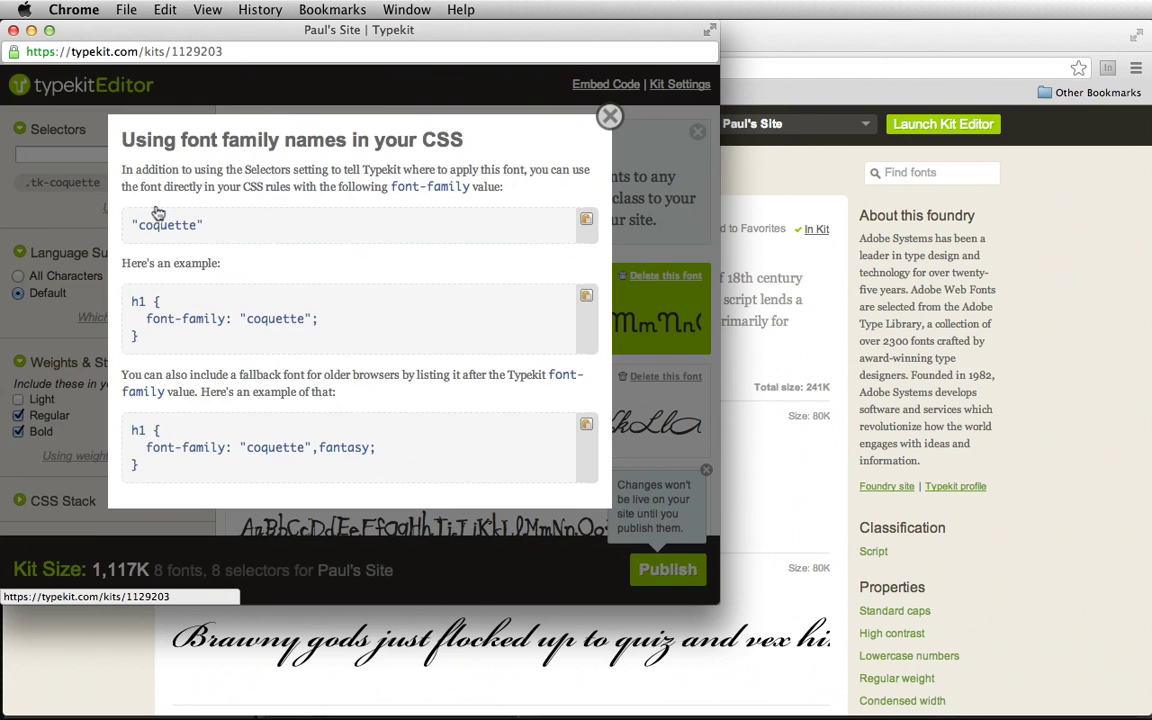
{"action": "triple_click", "coordinate": [239, 320]}
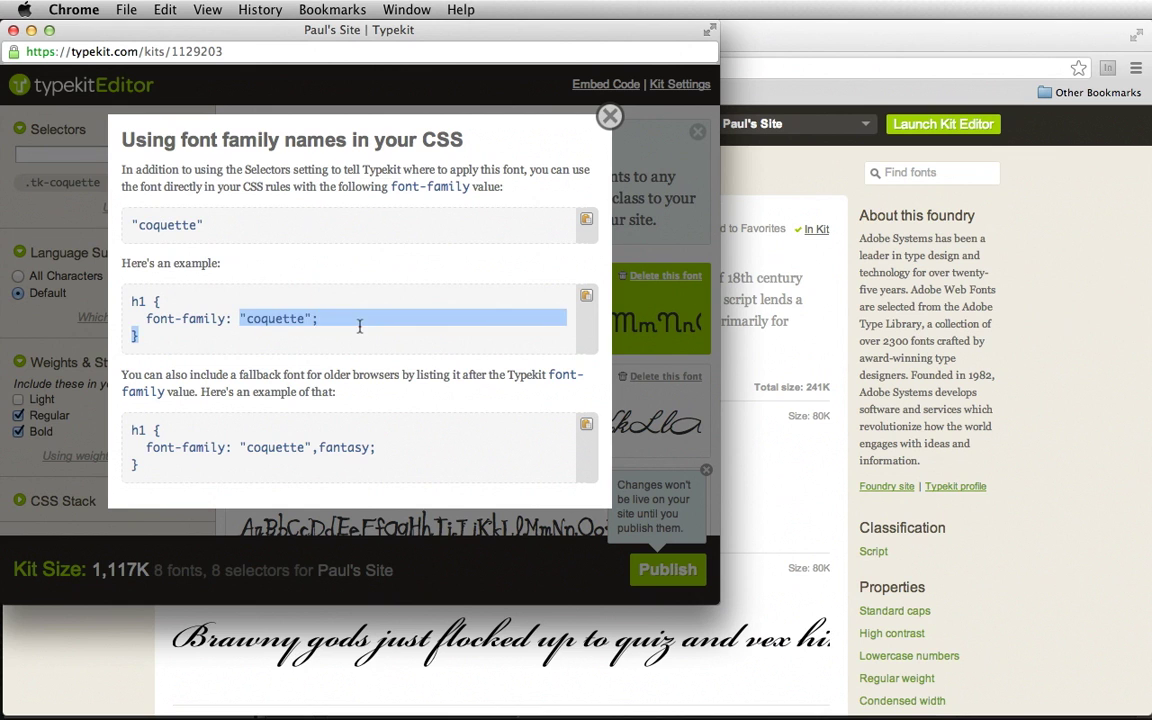
{"action": "left_click", "coordinate": [609, 116]}
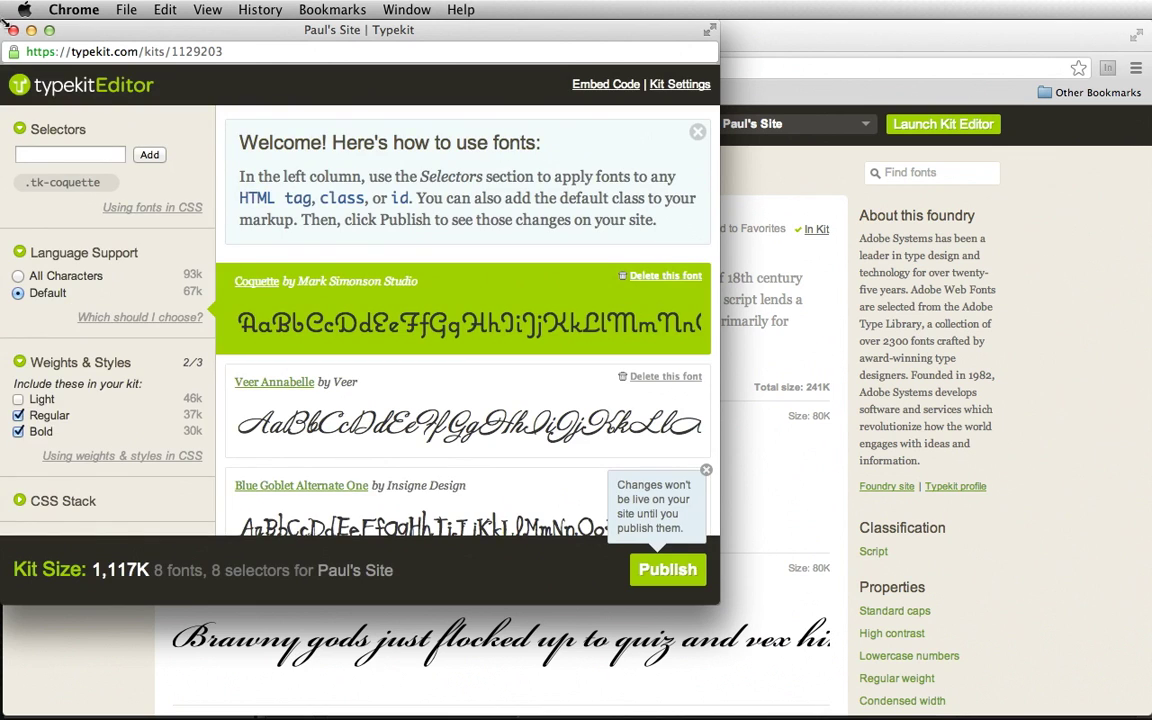
{"action": "left_click", "coordinate": [13, 30]}
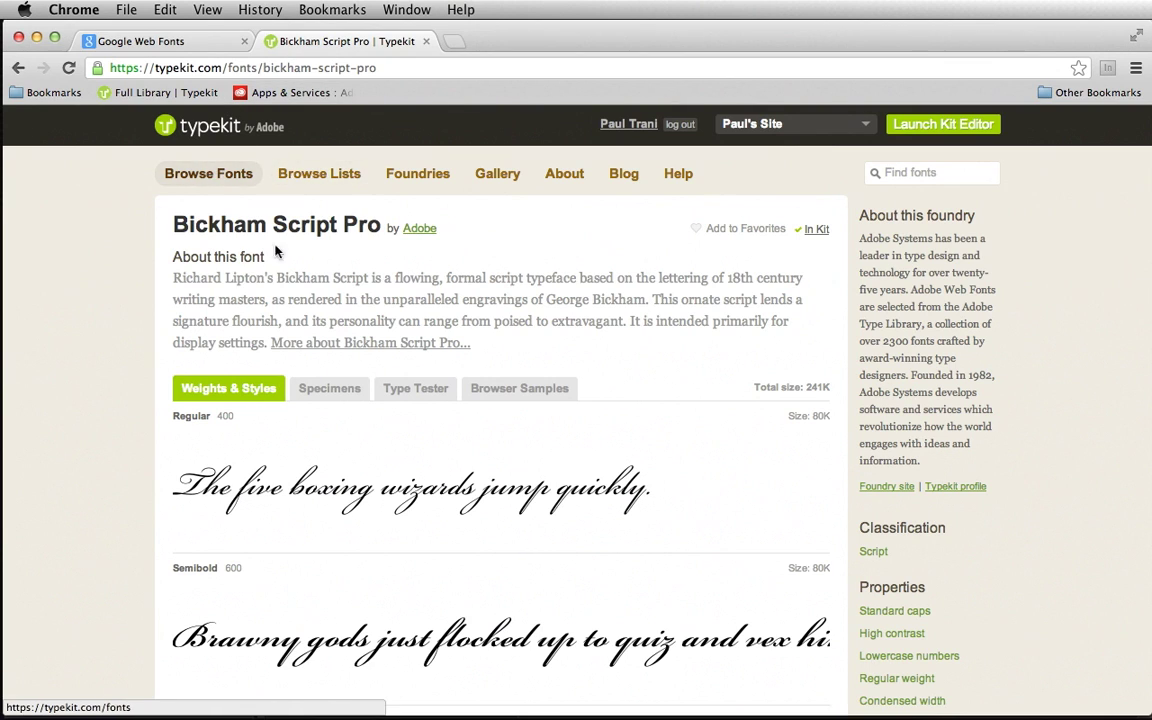
Step: Load the main Google Web Fonts listing by removing #UsePlace:use from the address
{"action": "left_click", "coordinate": [157, 45]}
{"action": "scroll", "coordinate": [347, 291], "scroll_direction": "up", "scroll_amount": 15}
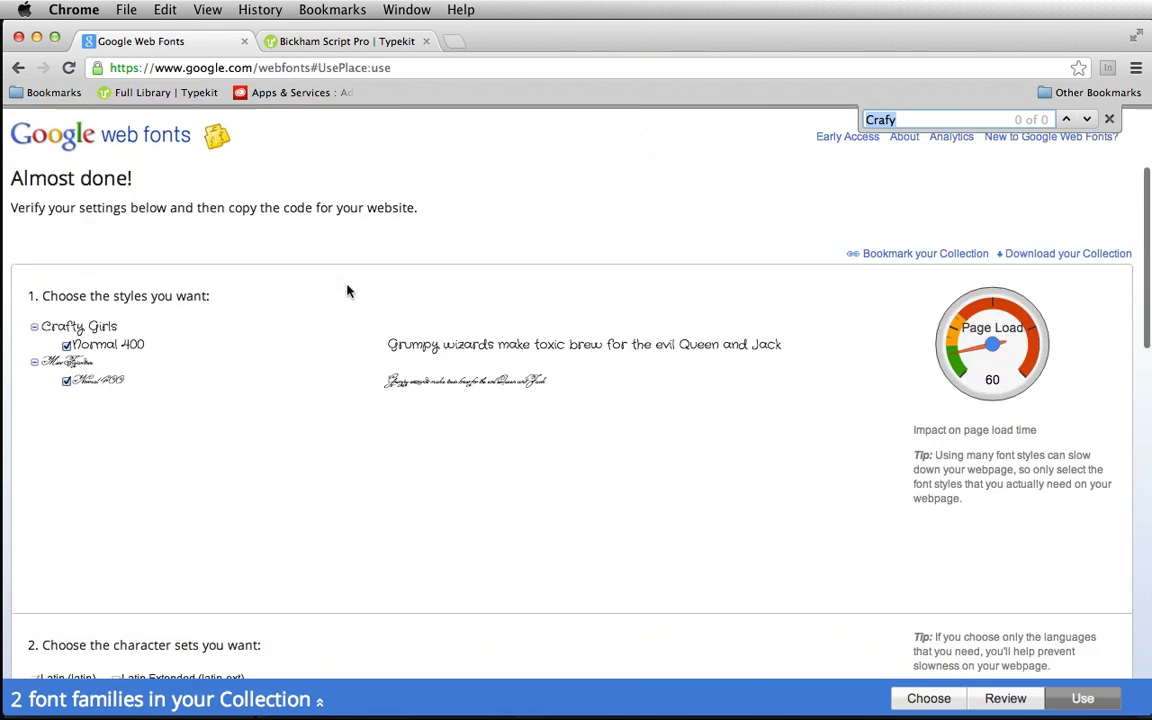
{"action": "left_click", "coordinate": [168, 67]}
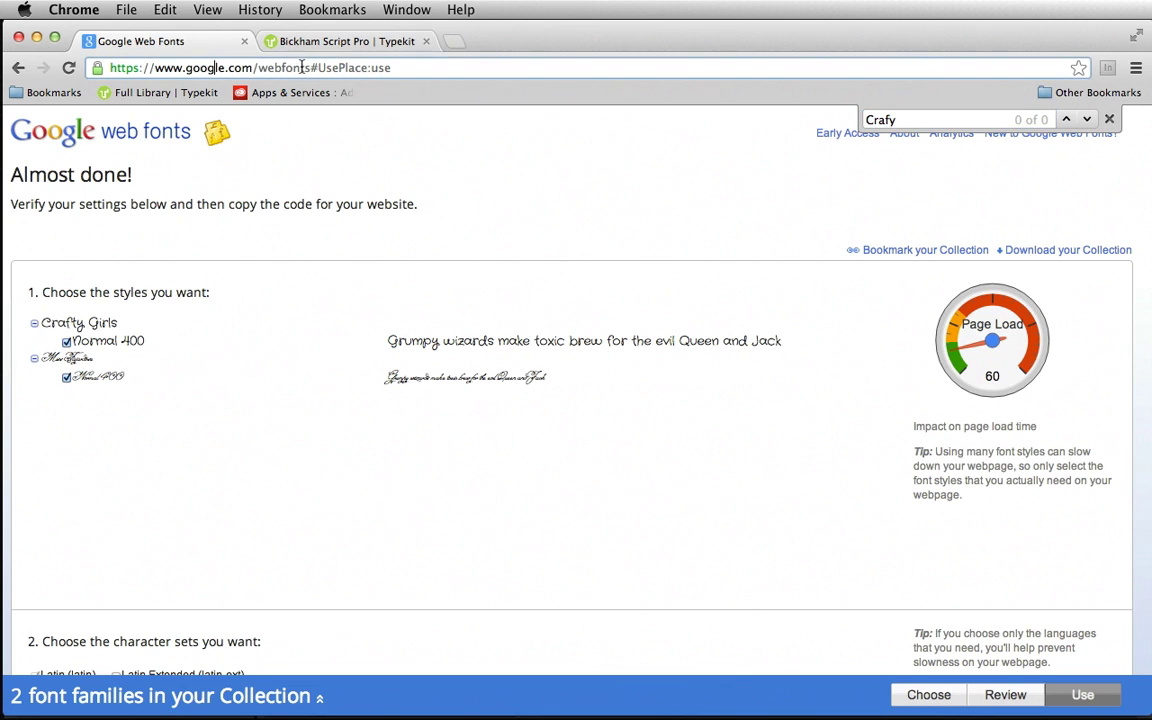
{"action": "left_click_drag", "start_coordinate": [311, 67], "coordinate": [392, 67]}
{"action": "key", "text": "BackSpace"}
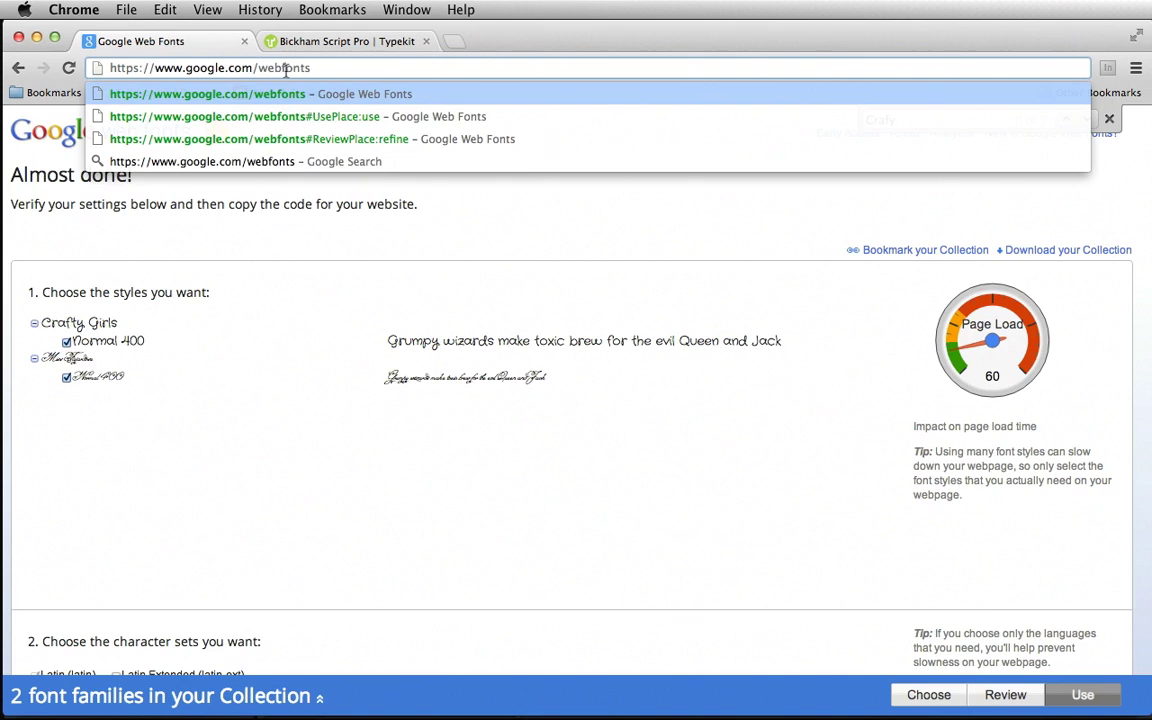
{"action": "key", "text": "Return"}
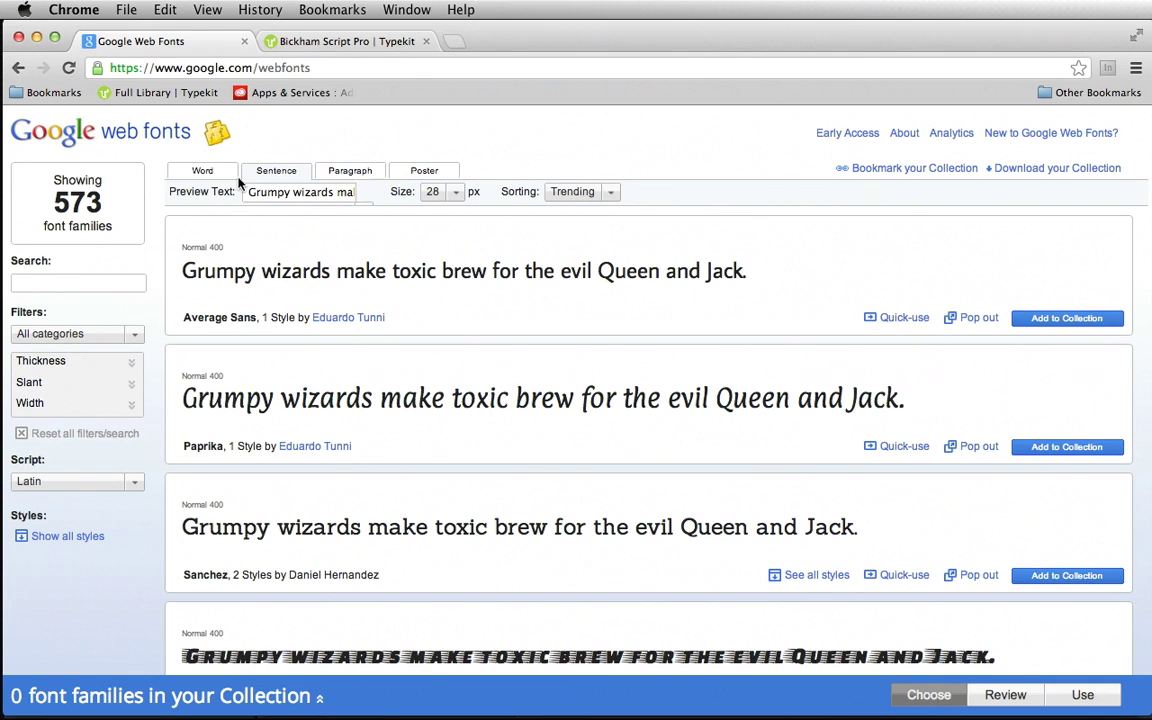
Step: Switch to word view and filter the listing to Handwriting fonts only
{"action": "left_click", "coordinate": [200, 173]}
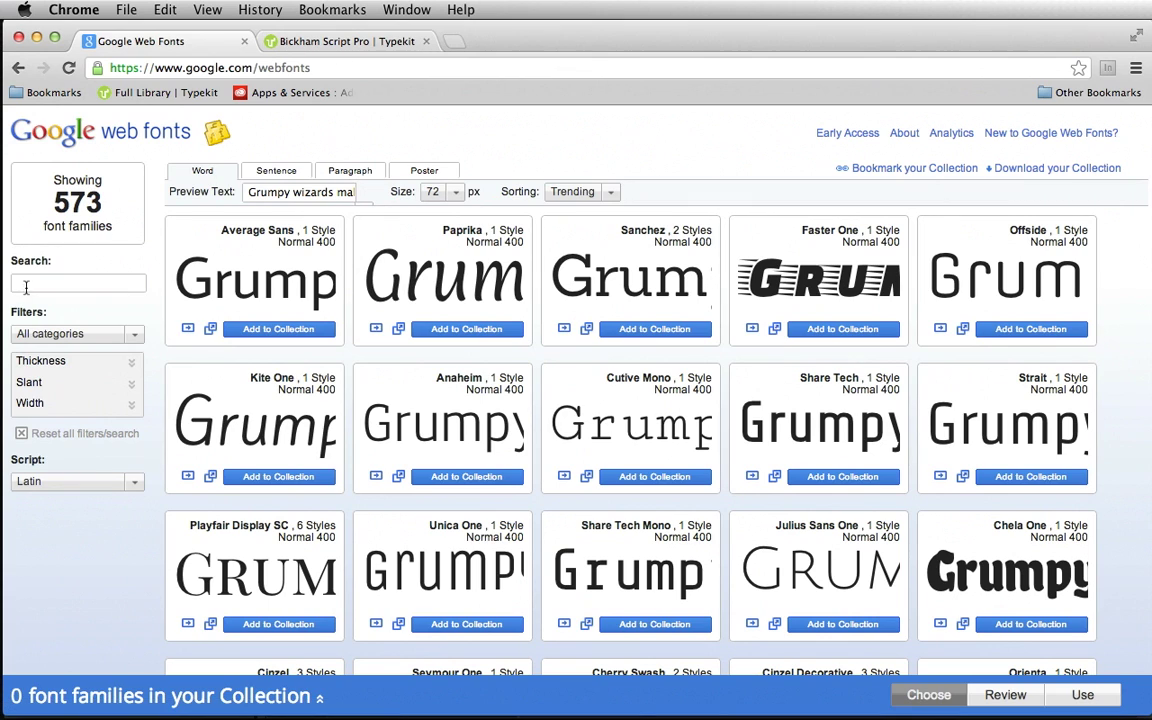
{"action": "left_click", "coordinate": [57, 333]}
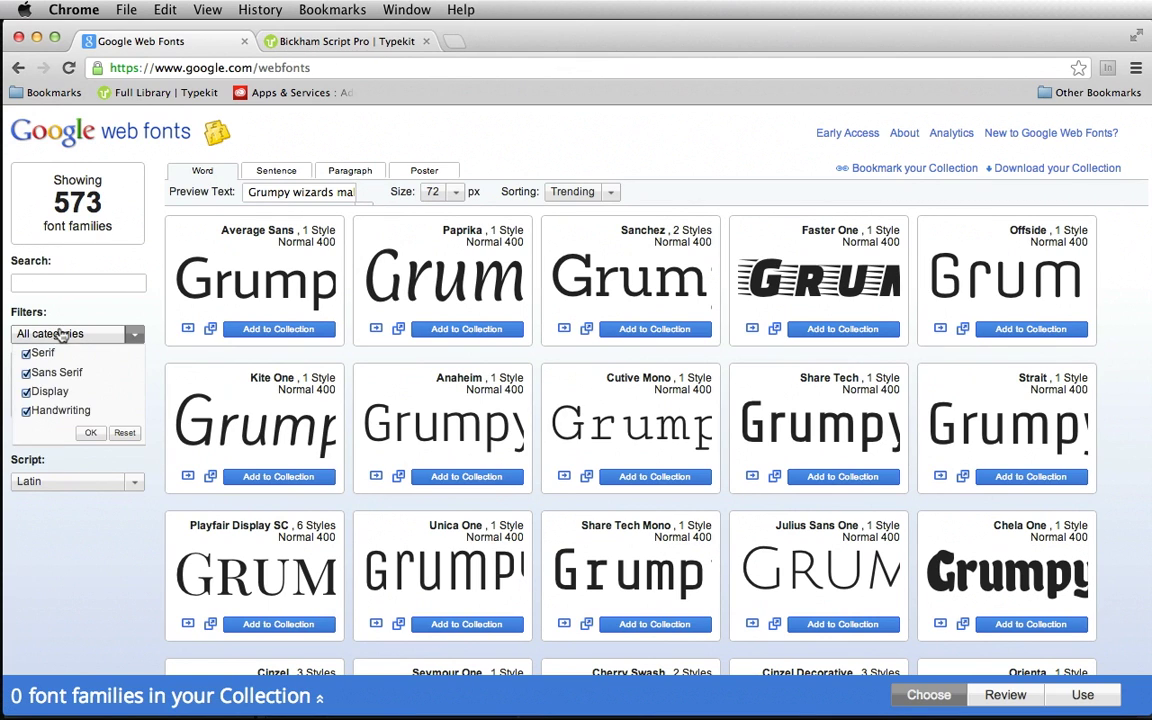
{"action": "left_click", "coordinate": [26, 391]}
{"action": "left_click", "coordinate": [26, 372]}
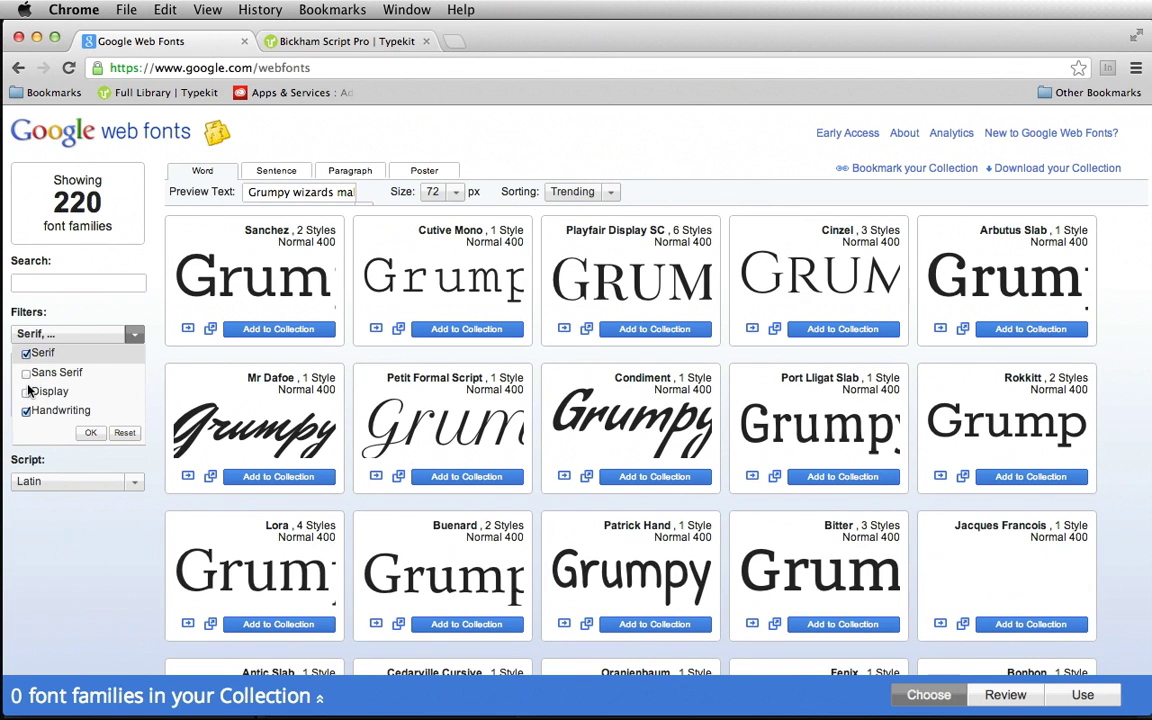
{"action": "left_click", "coordinate": [26, 353]}
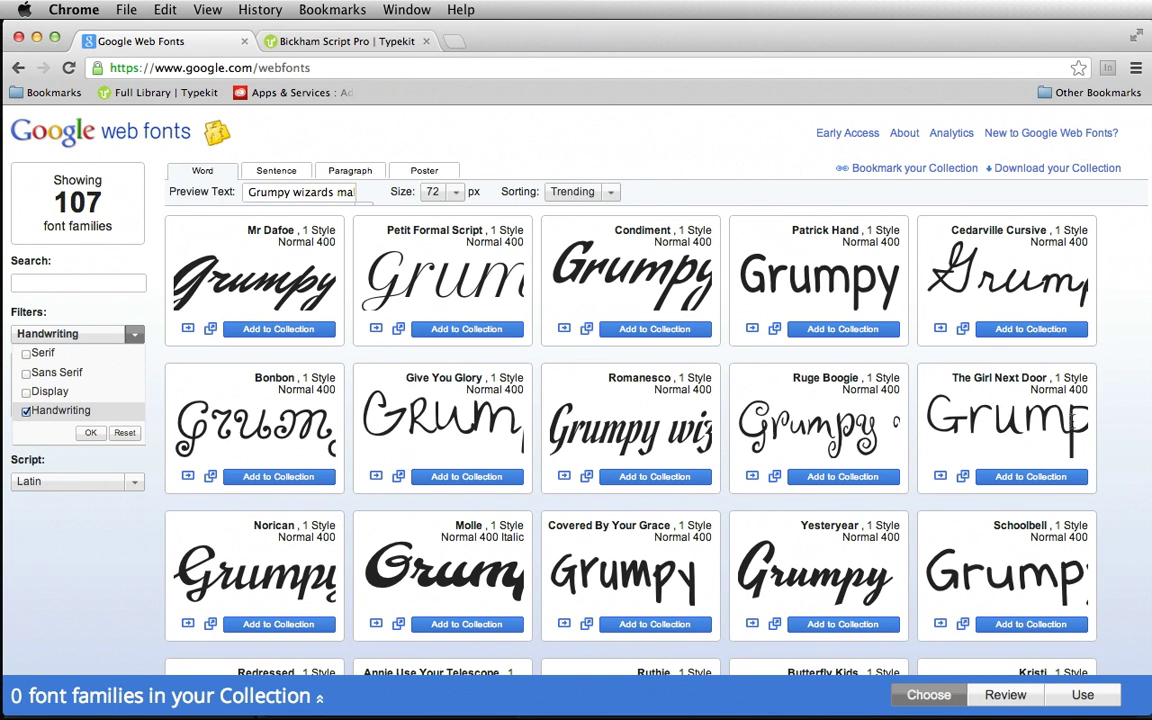
{"action": "scroll", "coordinate": [680, 395], "scroll_direction": "down", "scroll_amount": 10}
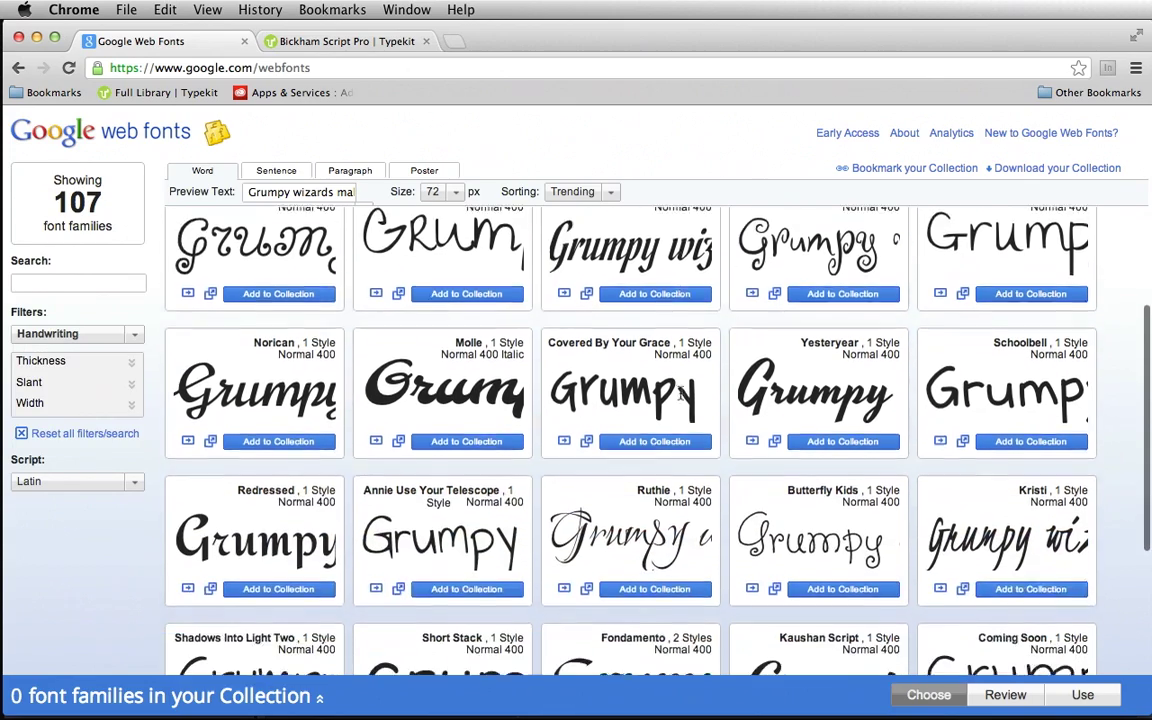
{"action": "scroll", "coordinate": [680, 396], "scroll_direction": "down", "scroll_amount": 5}
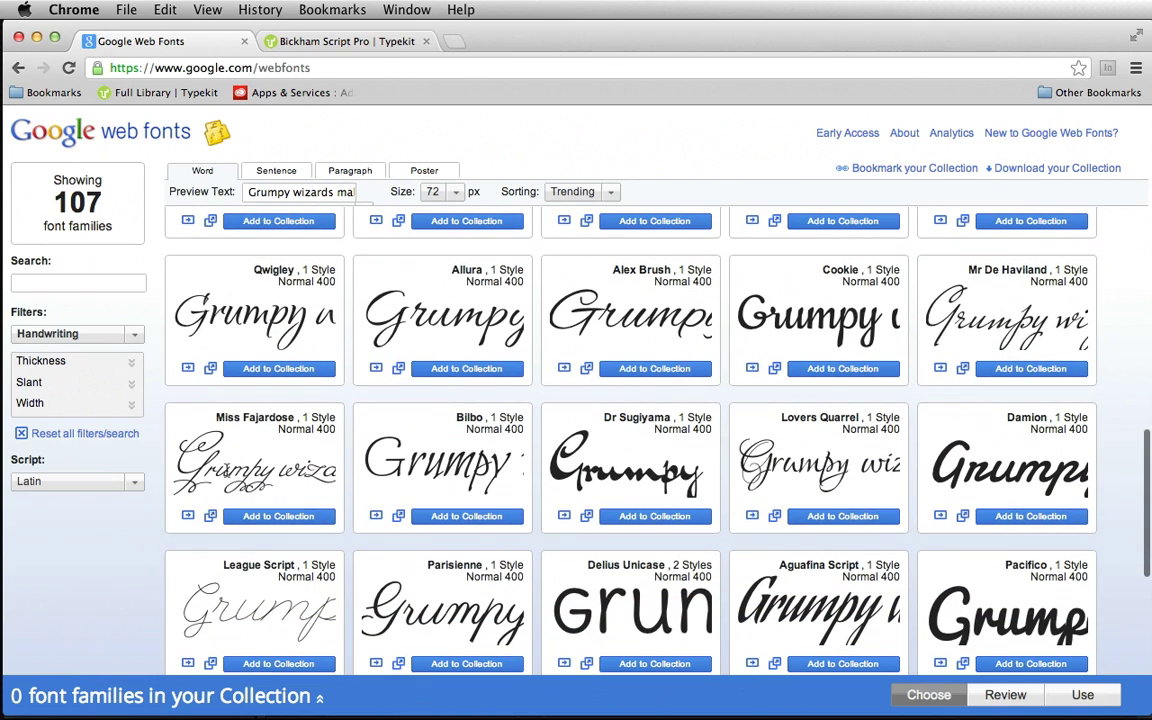
Step: Add Miss Fajardose to the collection and copy its JavaScript embed code
{"action": "left_click_drag", "start_coordinate": [215, 417], "coordinate": [281, 417]}
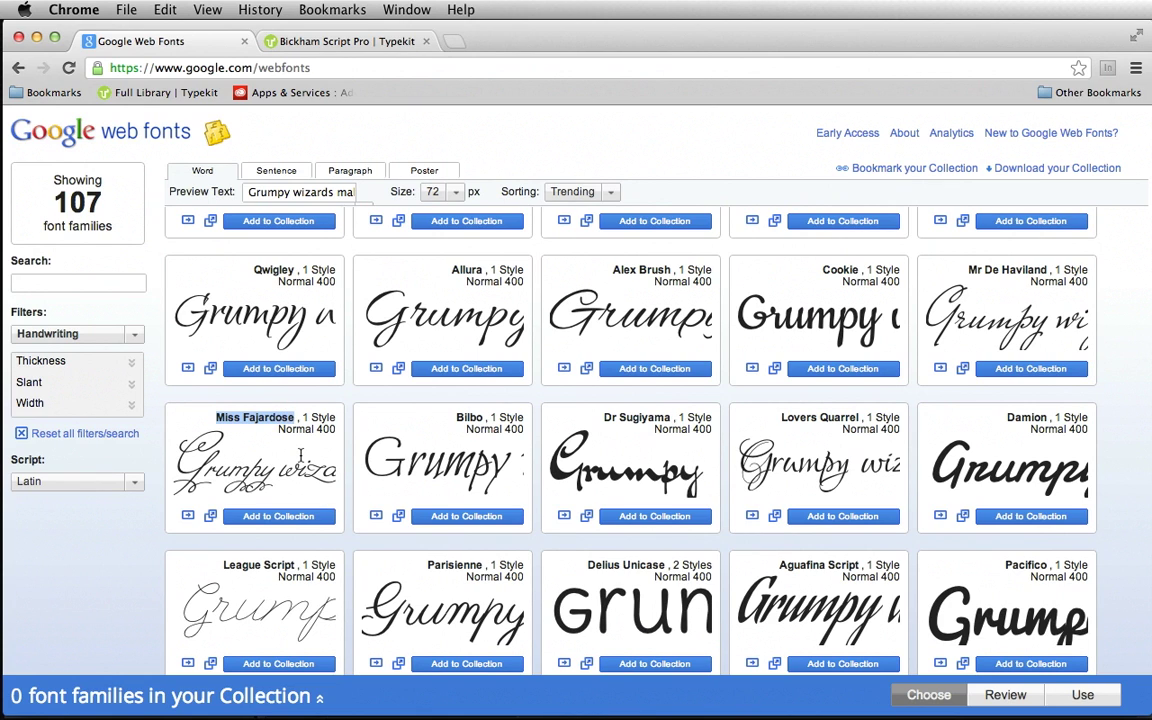
{"action": "left_click", "coordinate": [270, 520]}
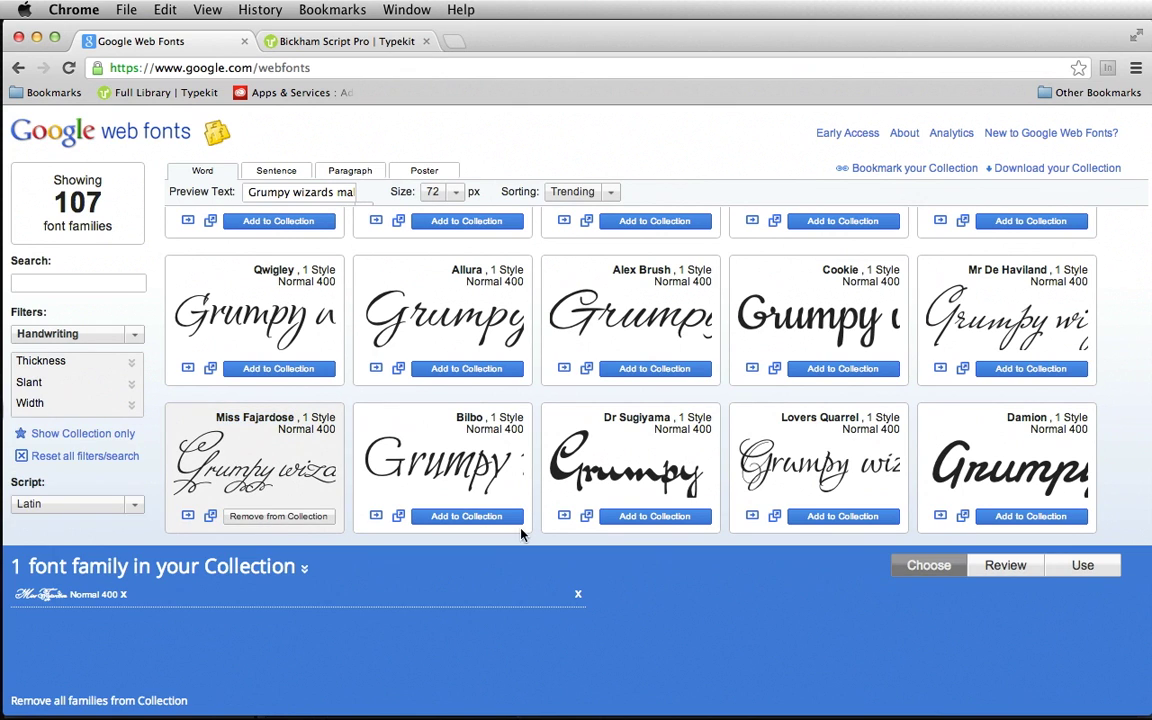
{"action": "left_click", "coordinate": [1082, 567]}
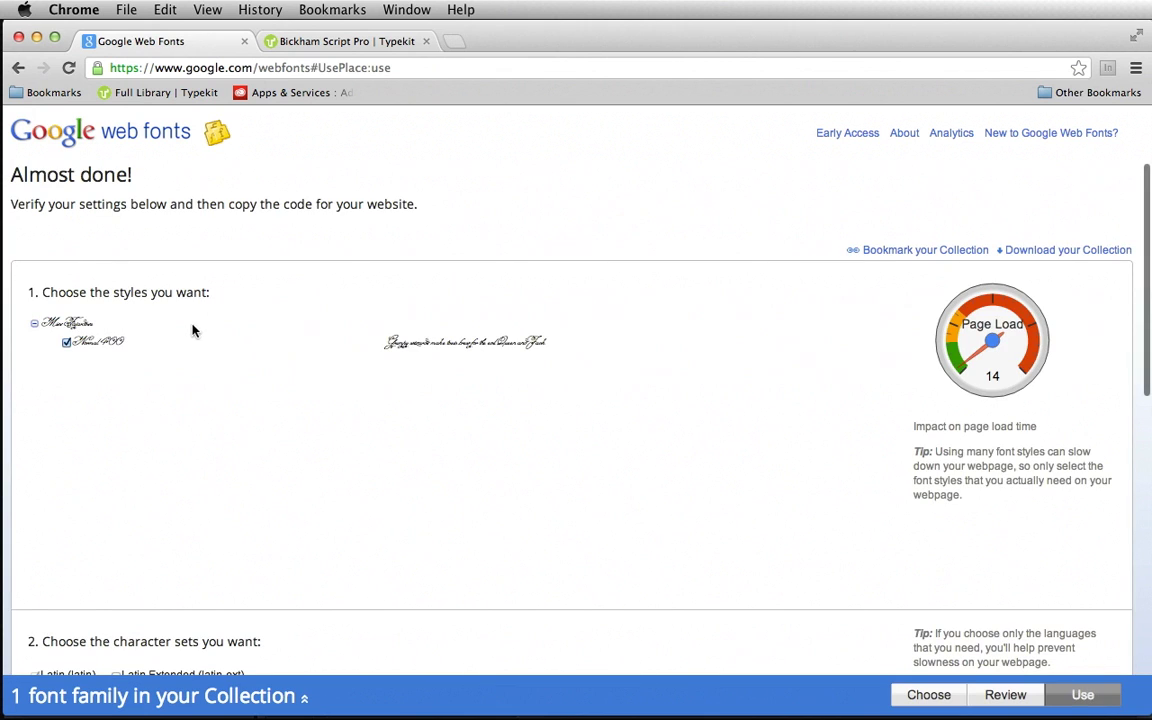
{"action": "scroll", "coordinate": [216, 384], "scroll_direction": "down", "scroll_amount": 5}
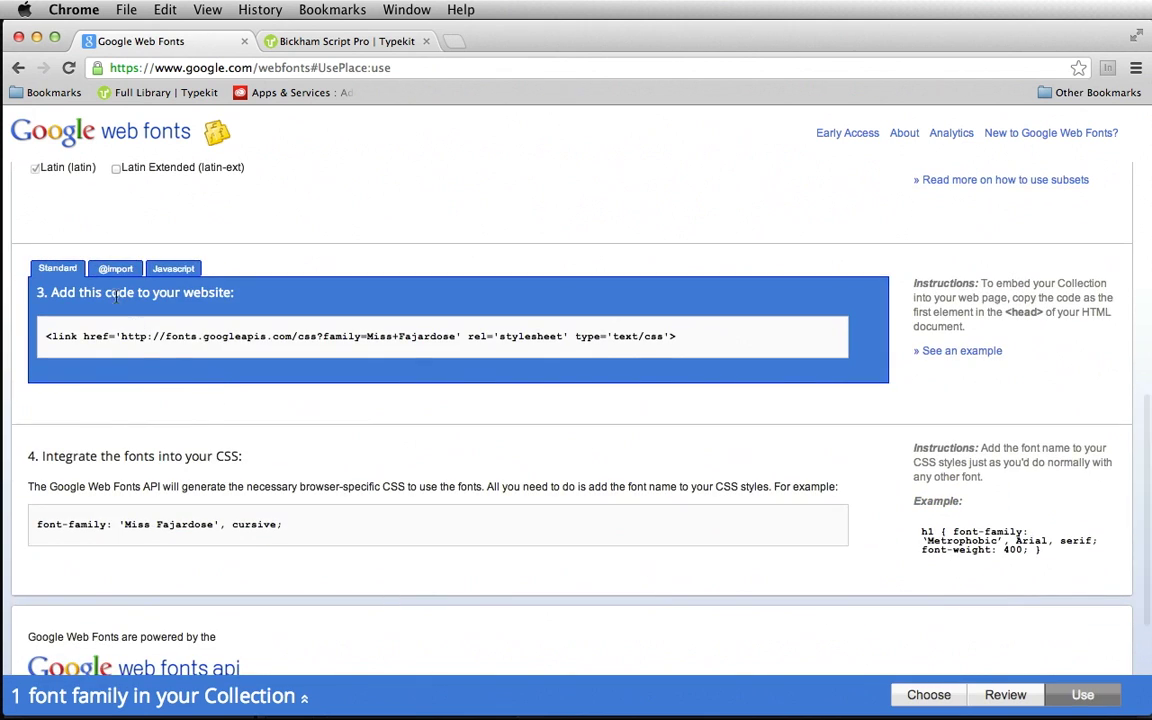
{"action": "left_click", "coordinate": [165, 272]}
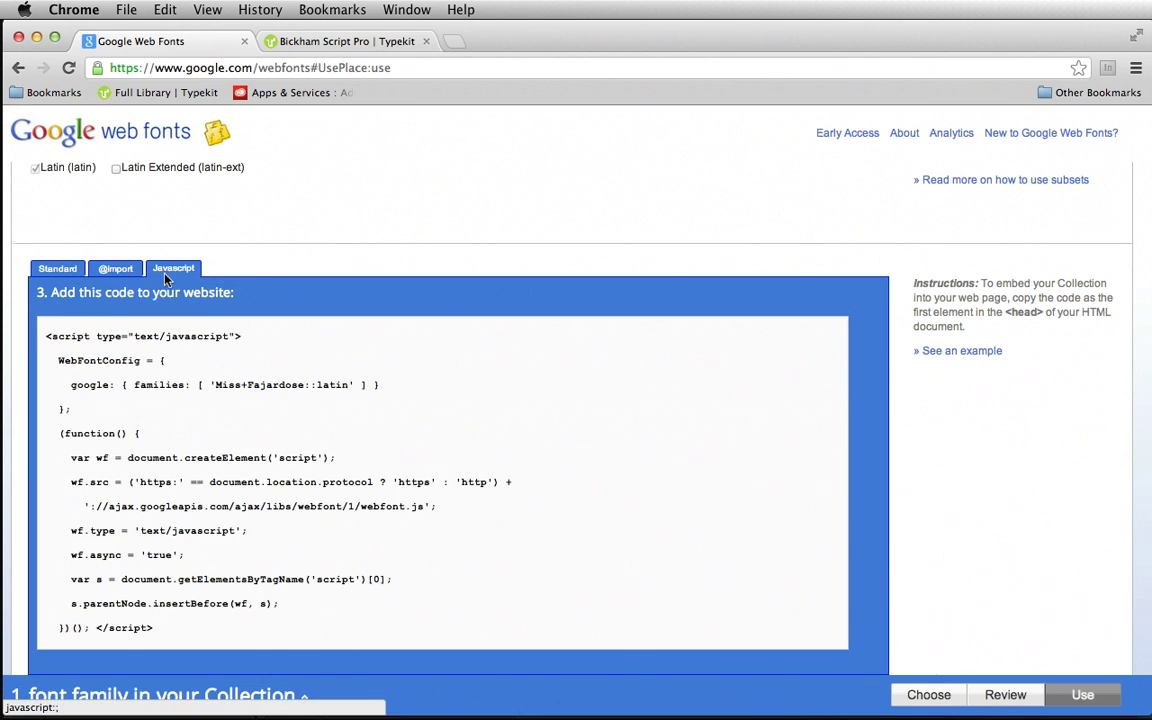
{"action": "scroll", "coordinate": [165, 280], "scroll_direction": "down", "scroll_amount": 2}
{"action": "left_click_drag", "start_coordinate": [158, 520], "coordinate": [37, 228]}
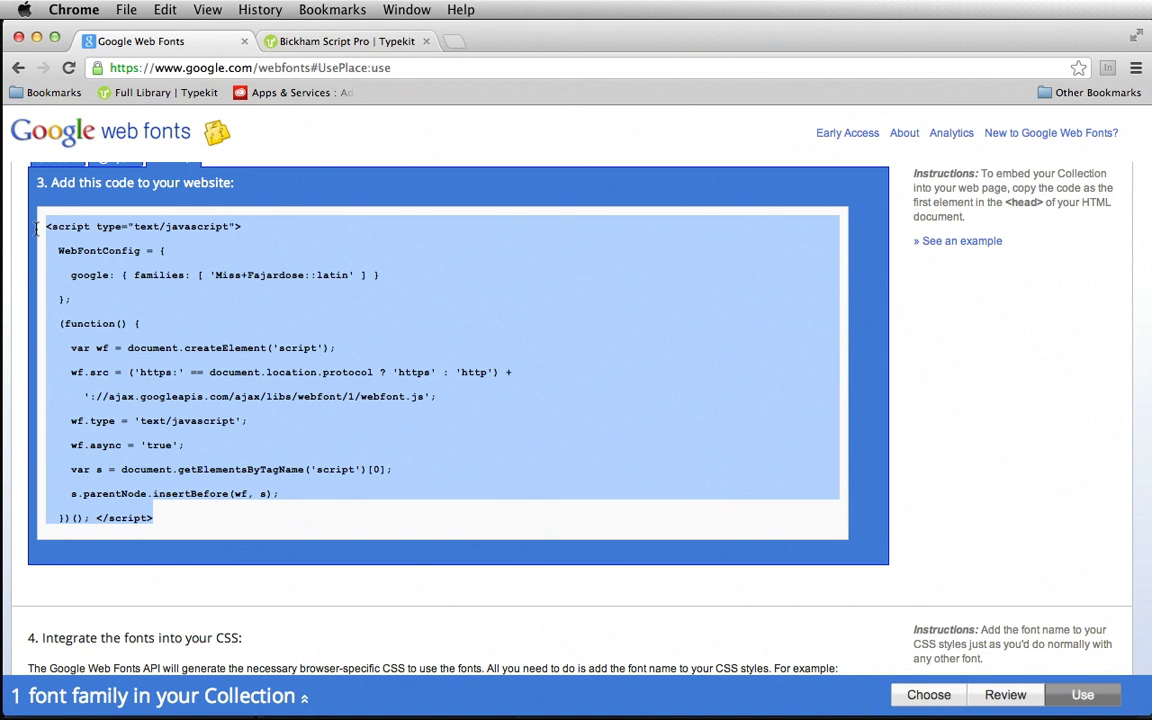
{"action": "key", "text": "super+c"}
Step: Paste the Google font embed script into Edge Animate's Add Web Font dialog
{"action": "key", "text": "super+Tab"}
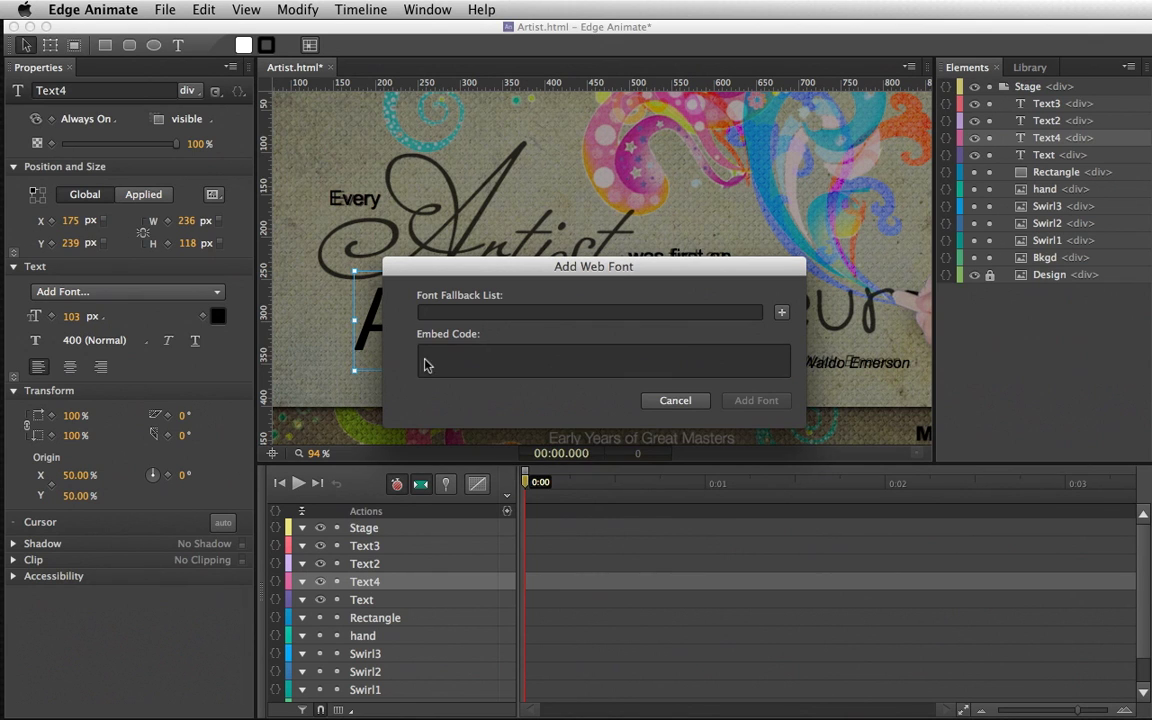
{"action": "left_click", "coordinate": [425, 365]}
{"action": "right_click", "coordinate": [428, 366]}
{"action": "left_click", "coordinate": [480, 399]}
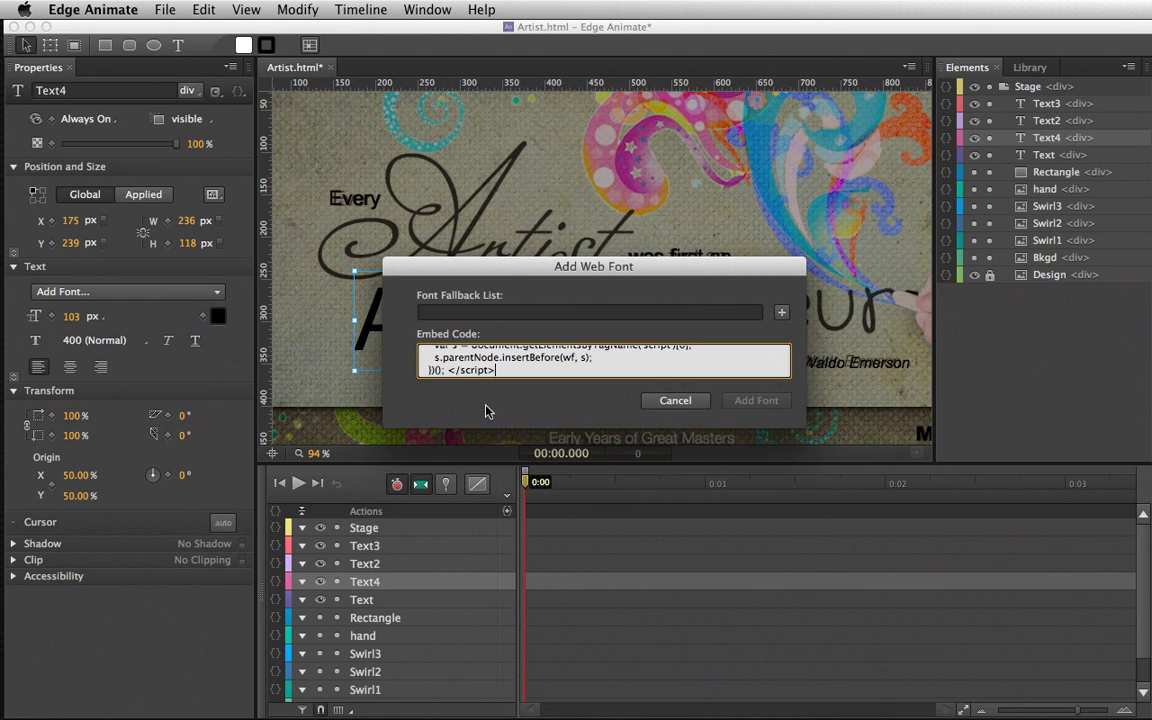
{"action": "left_click", "coordinate": [441, 313]}
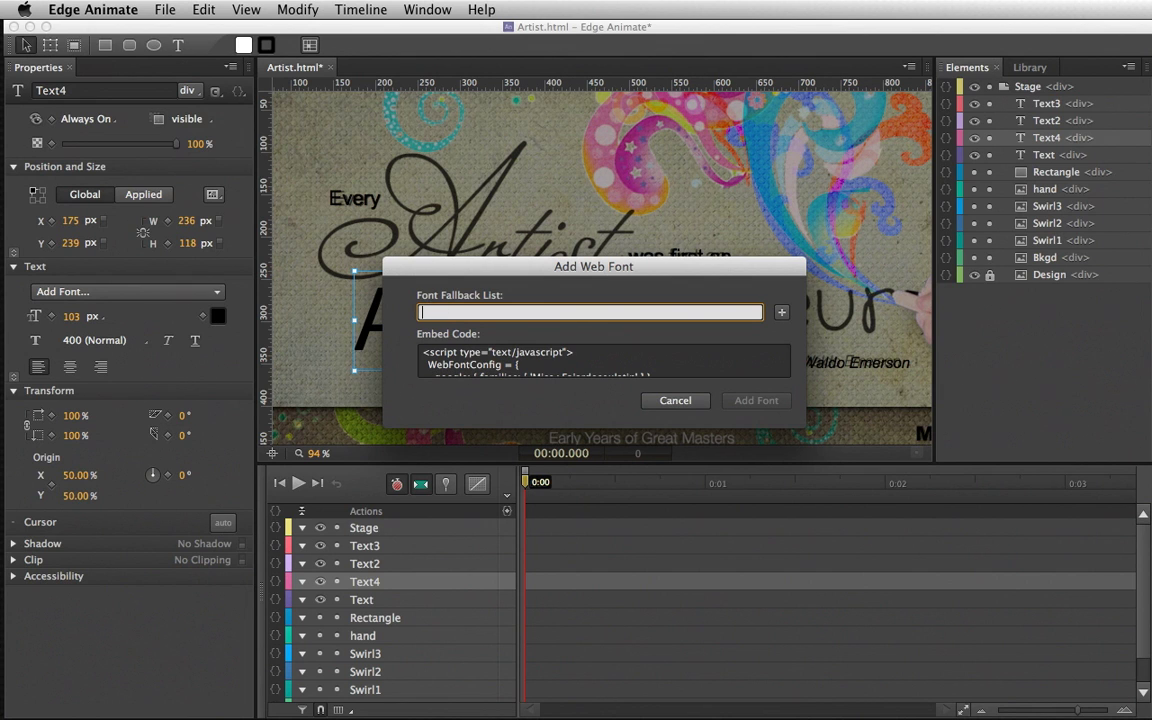
Step: Paste 'Miss Fajardose', cursive into the Font Fallback List and add the font
{"action": "key", "text": "super+Tab"}
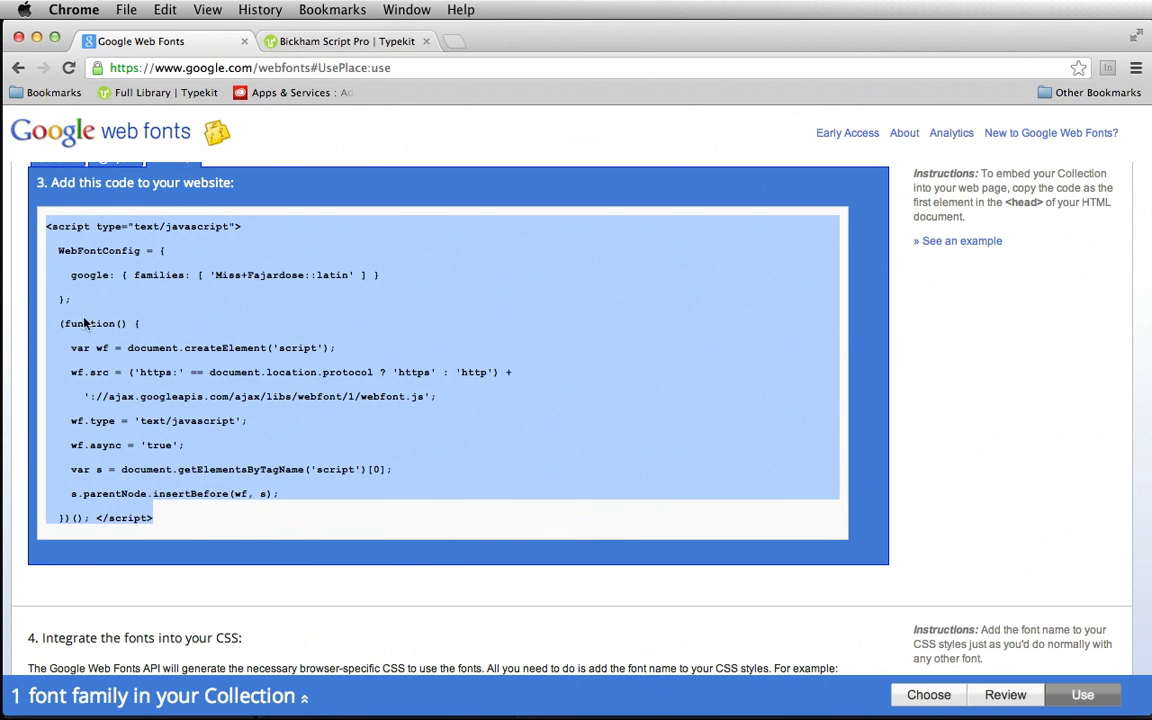
{"action": "left_click", "coordinate": [110, 601]}
{"action": "scroll", "coordinate": [116, 596], "scroll_direction": "down", "scroll_amount": 5}
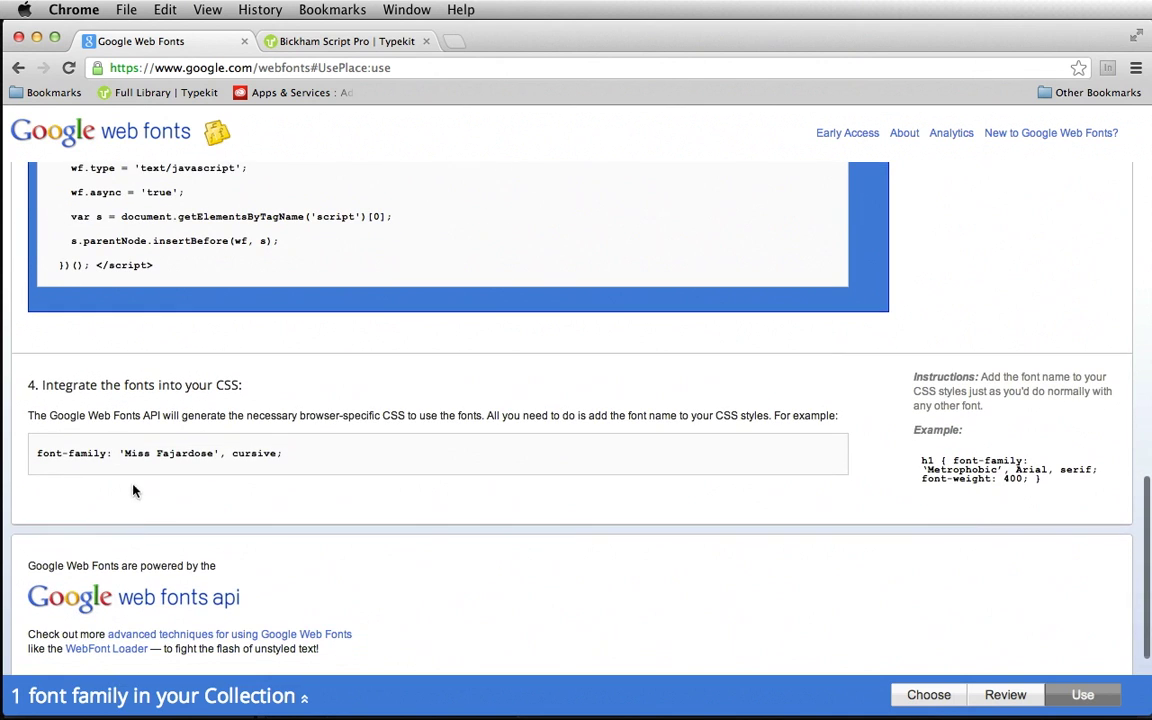
{"action": "left_click_drag", "start_coordinate": [119, 453], "coordinate": [276, 452]}
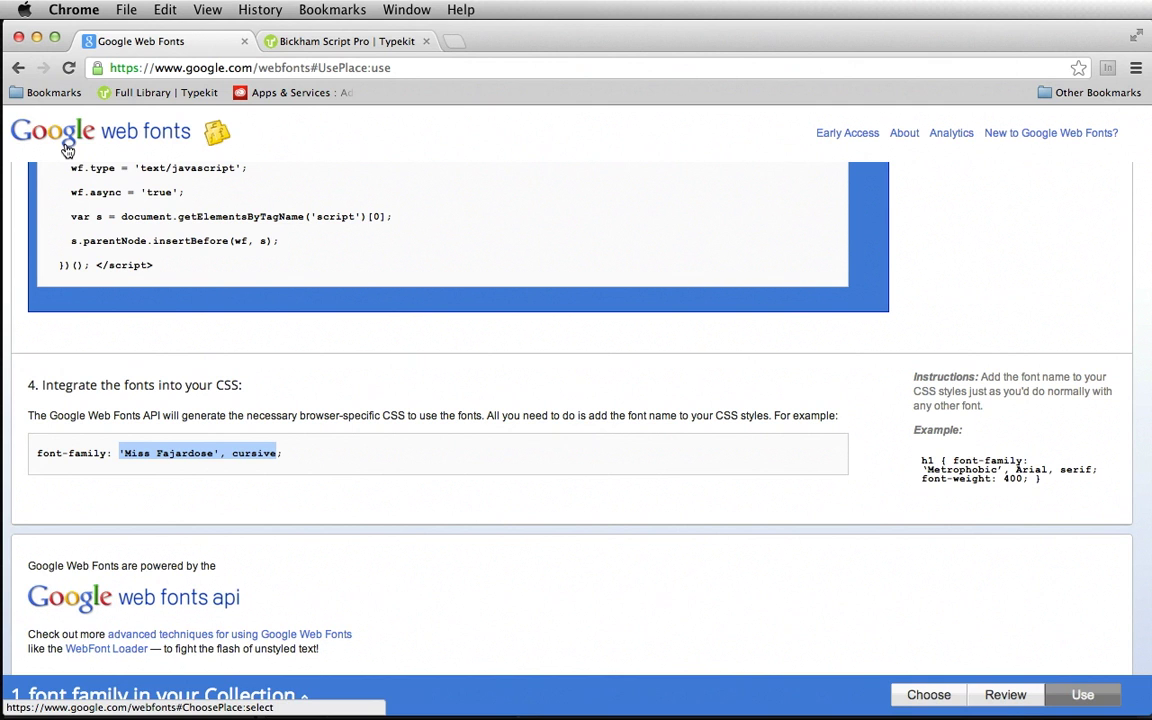
{"action": "left_click", "coordinate": [36, 37]}
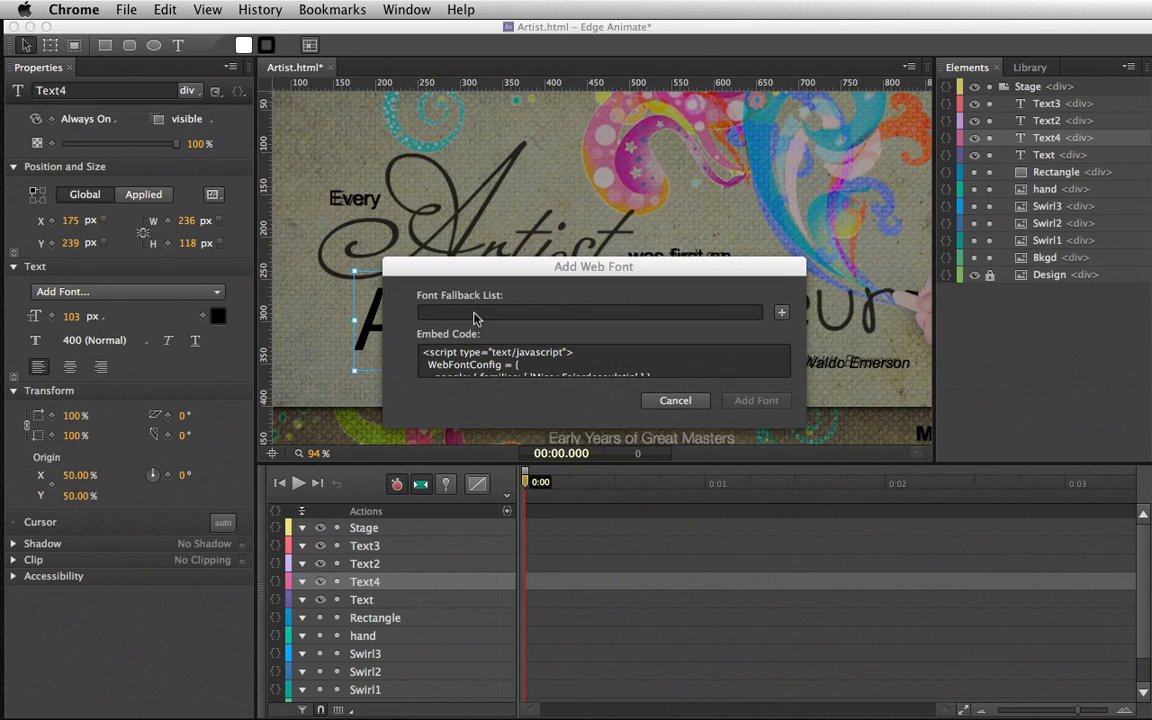
{"action": "left_click", "coordinate": [476, 316]}
{"action": "key", "text": "super+v"}
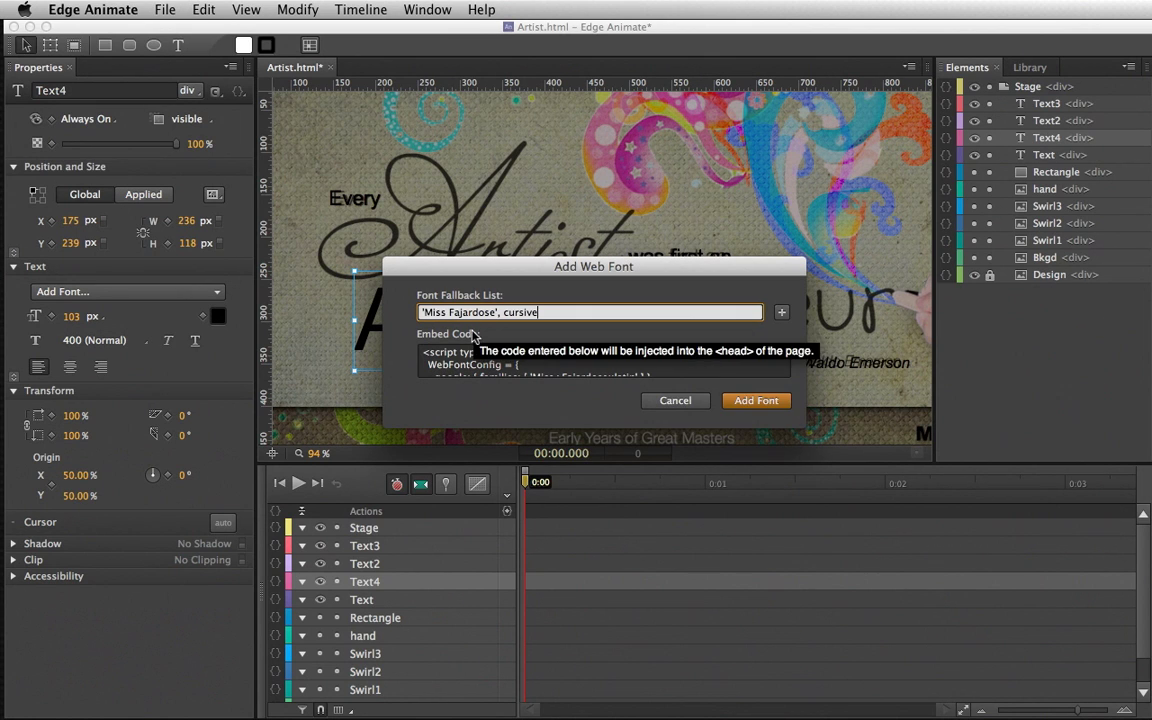
{"action": "left_click", "coordinate": [752, 400]}
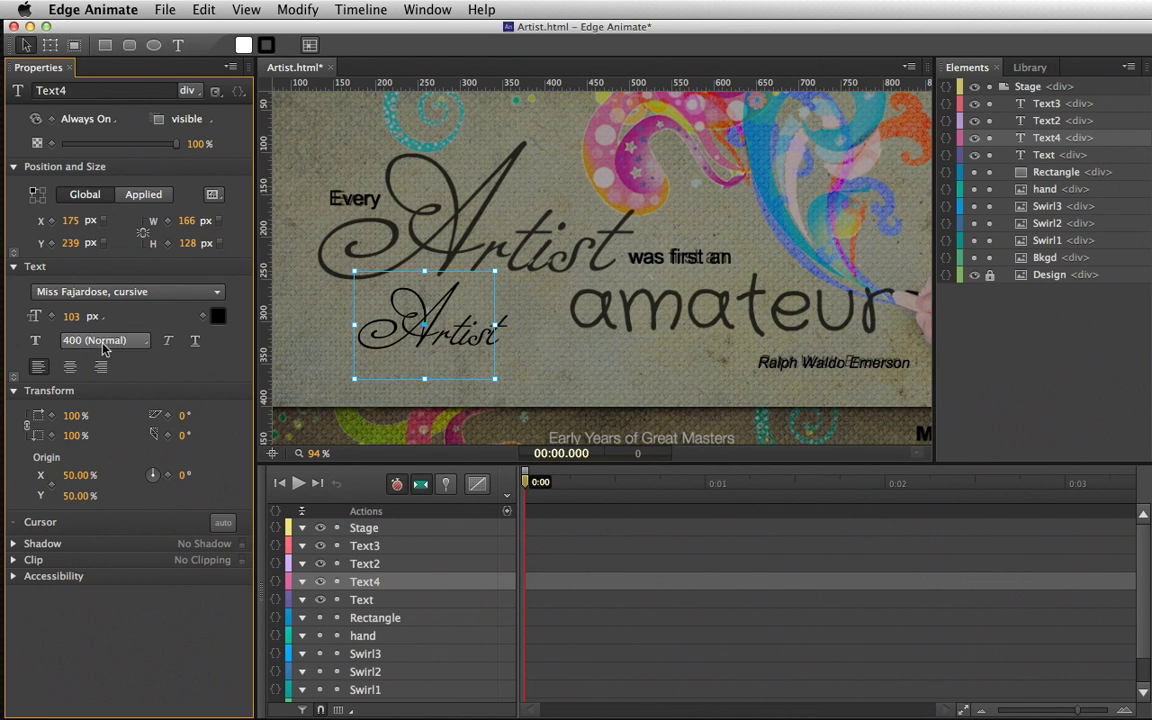
Step: Enlarge the Artist text to 212 px and place it over the mockup's Artist
{"action": "left_click_drag", "start_coordinate": [67, 320], "coordinate": [180, 331]}
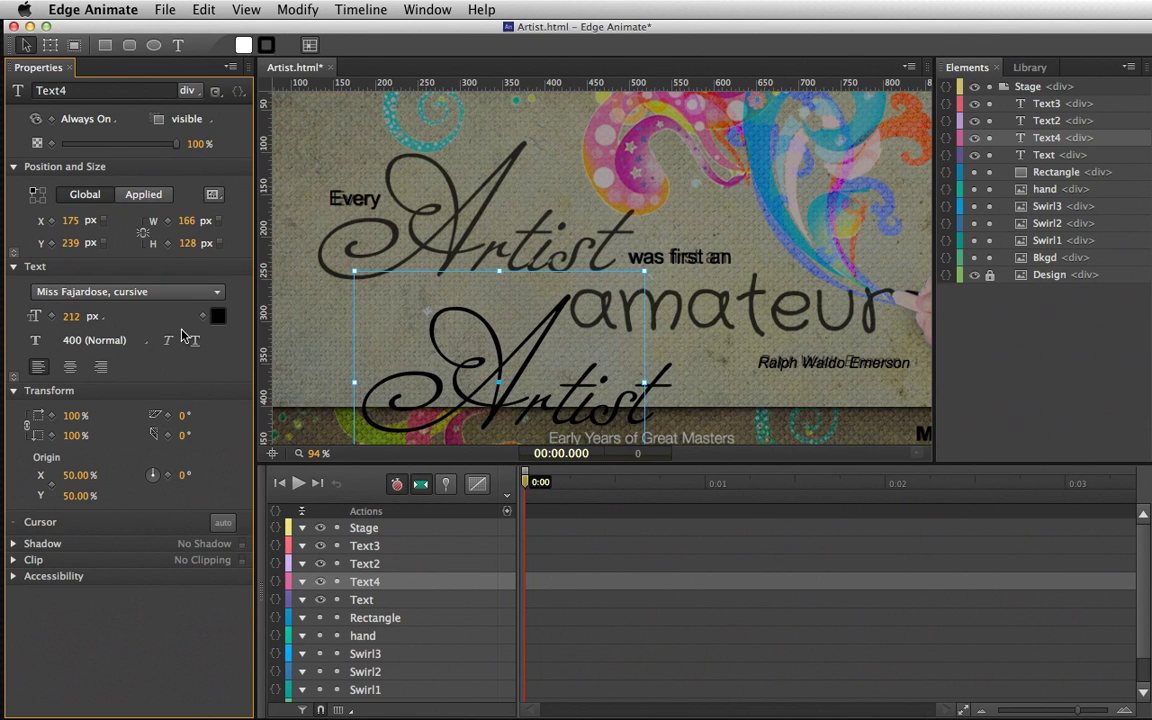
{"action": "left_click_drag", "start_coordinate": [417, 293], "coordinate": [386, 225]}
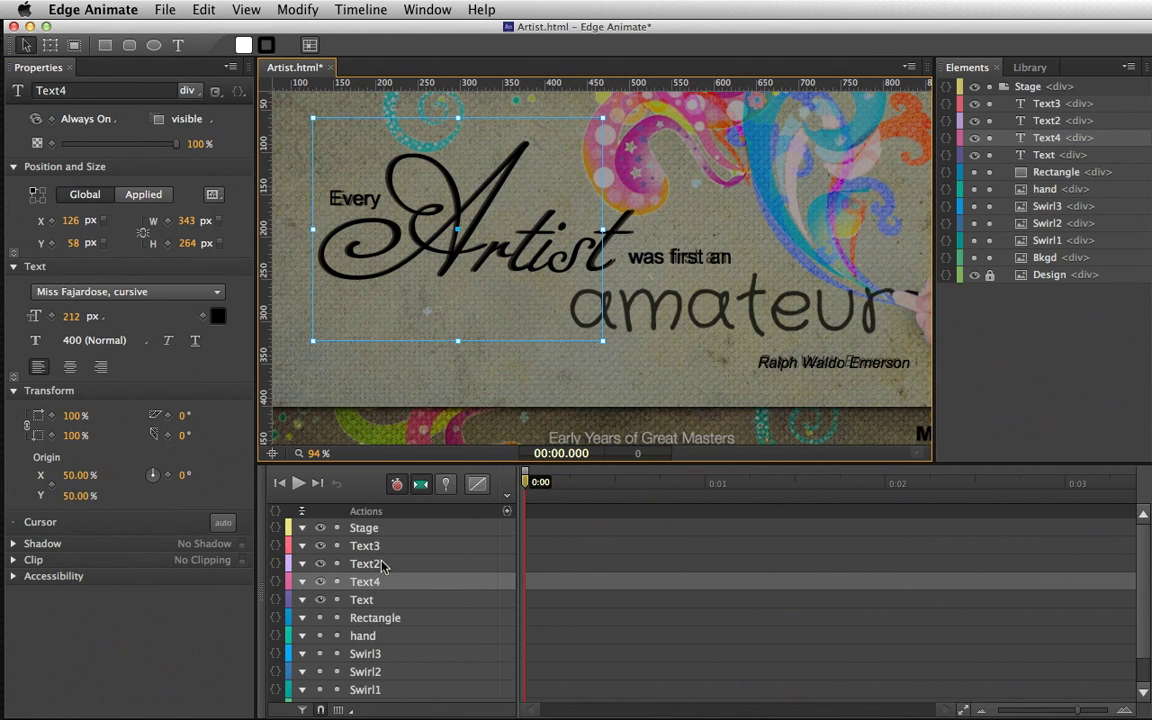
{"action": "left_click", "coordinate": [410, 363]}
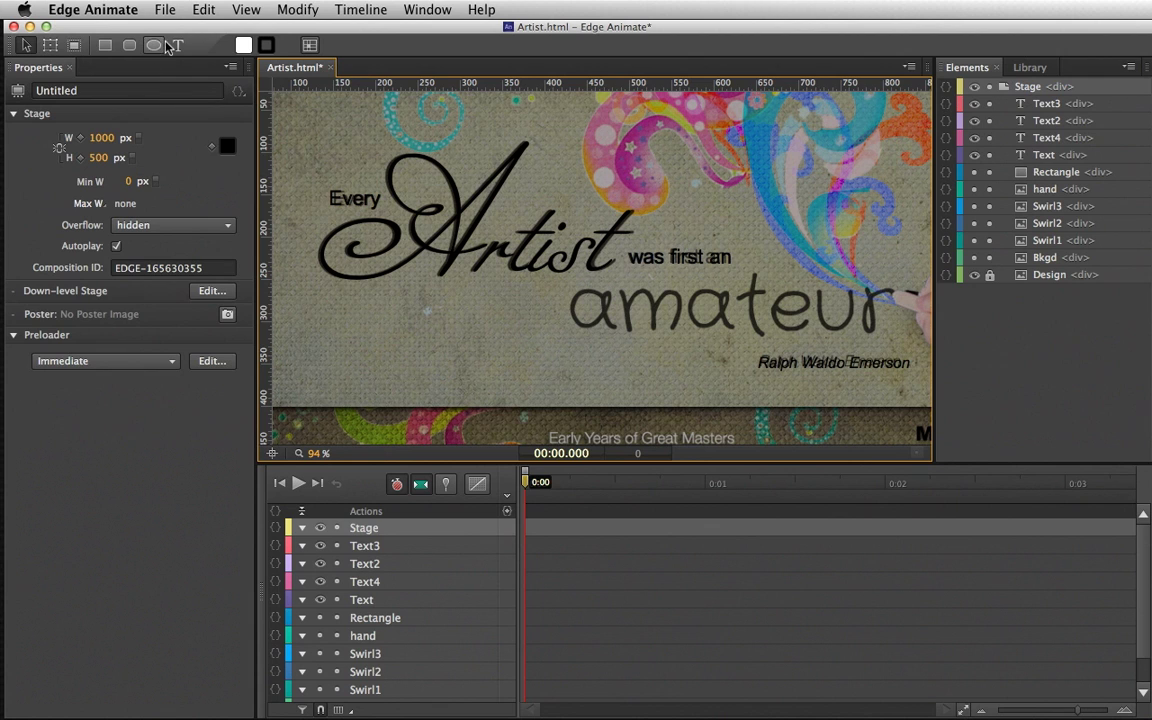
Step: Create an 'amateur' text element in Miss Fajardose and position it beside the mockup's amateur
{"action": "left_click", "coordinate": [174, 45]}
{"action": "left_click", "coordinate": [374, 344]}
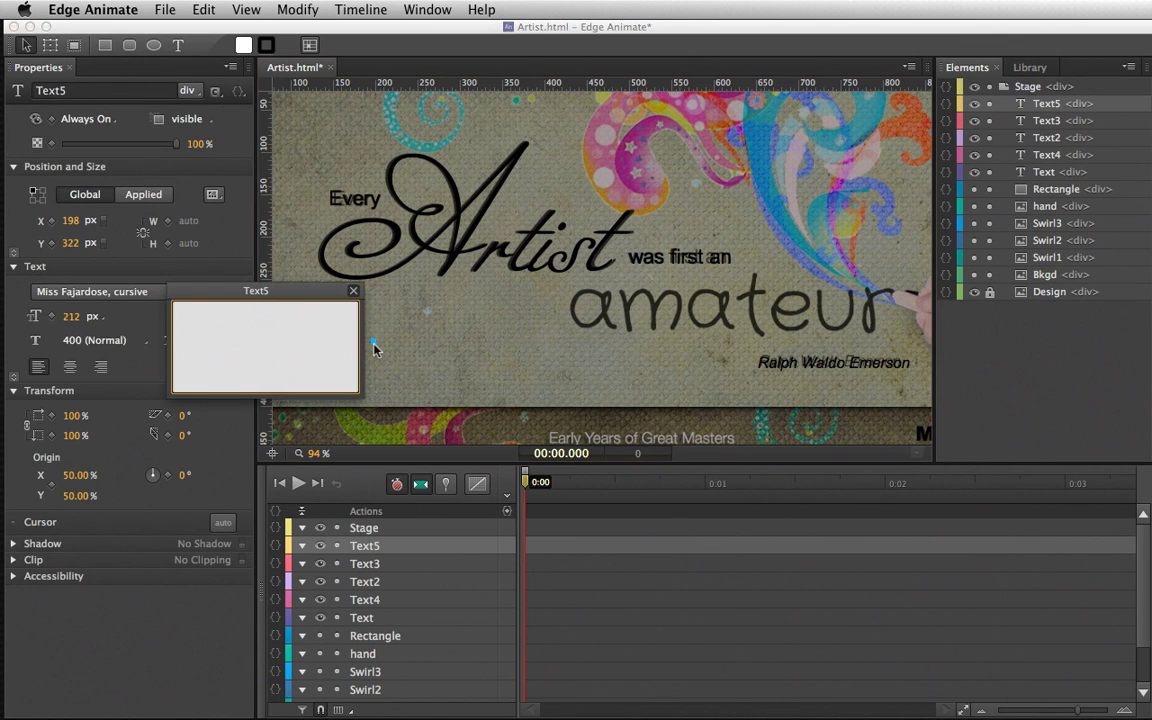
{"action": "type", "text": "amateur"}
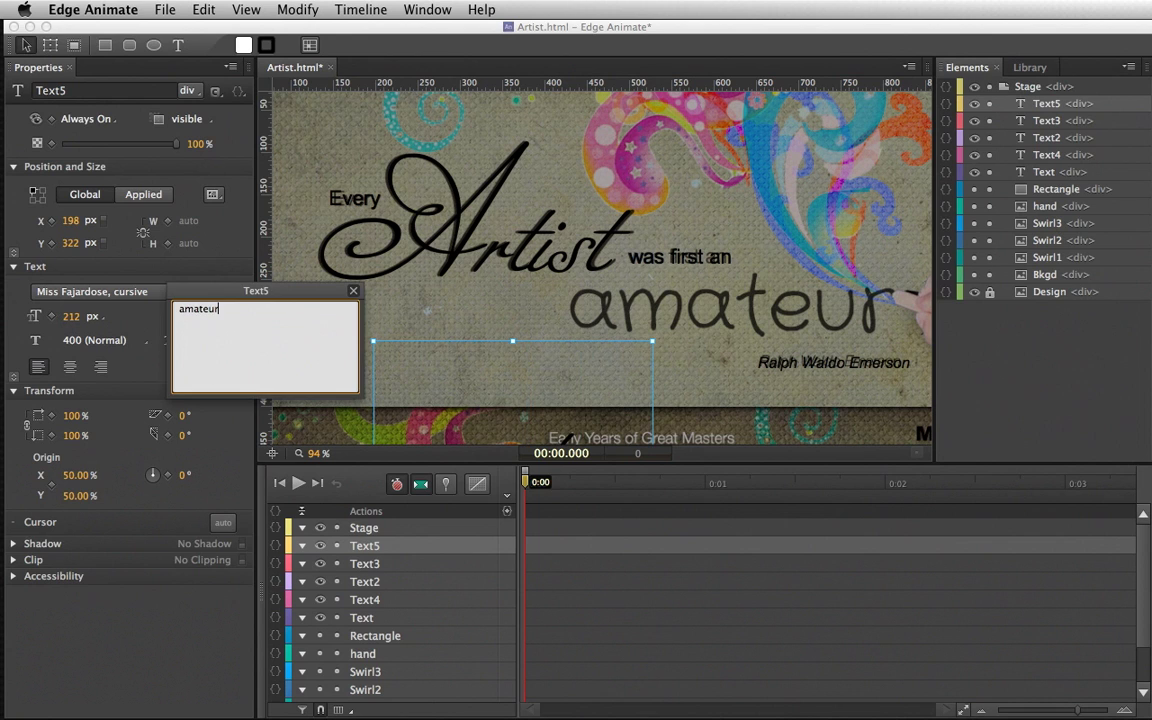
{"action": "left_click", "coordinate": [542, 400]}
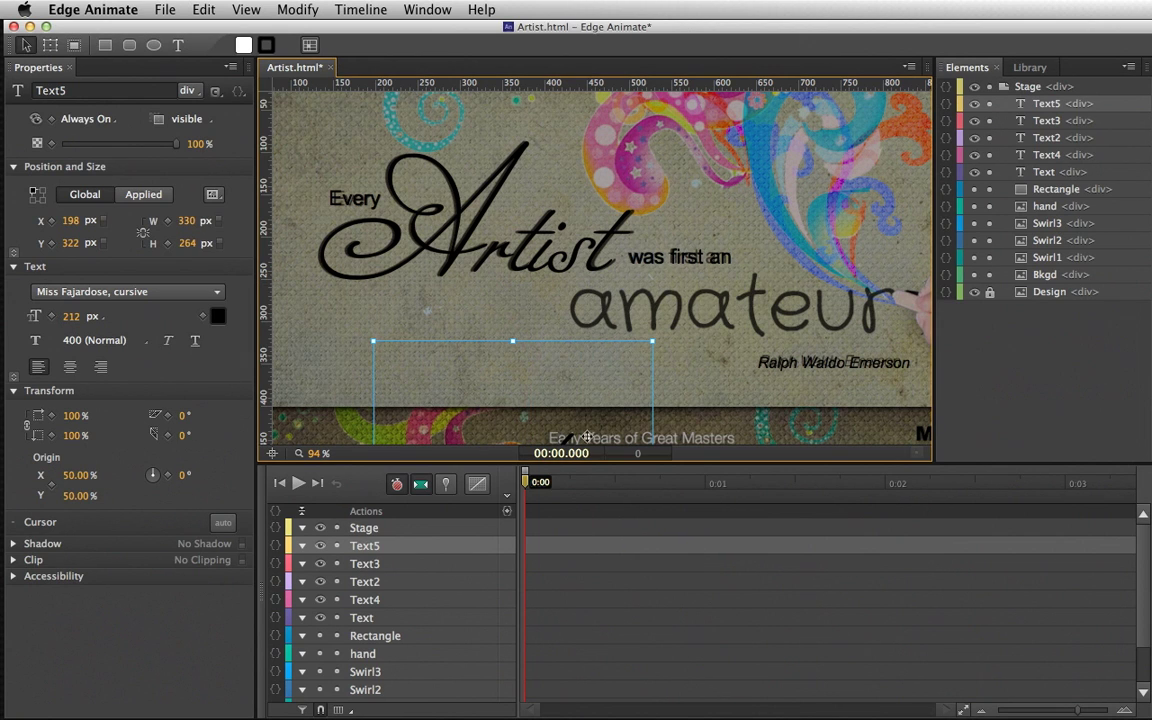
{"action": "left_click_drag", "start_coordinate": [587, 437], "coordinate": [600, 310]}
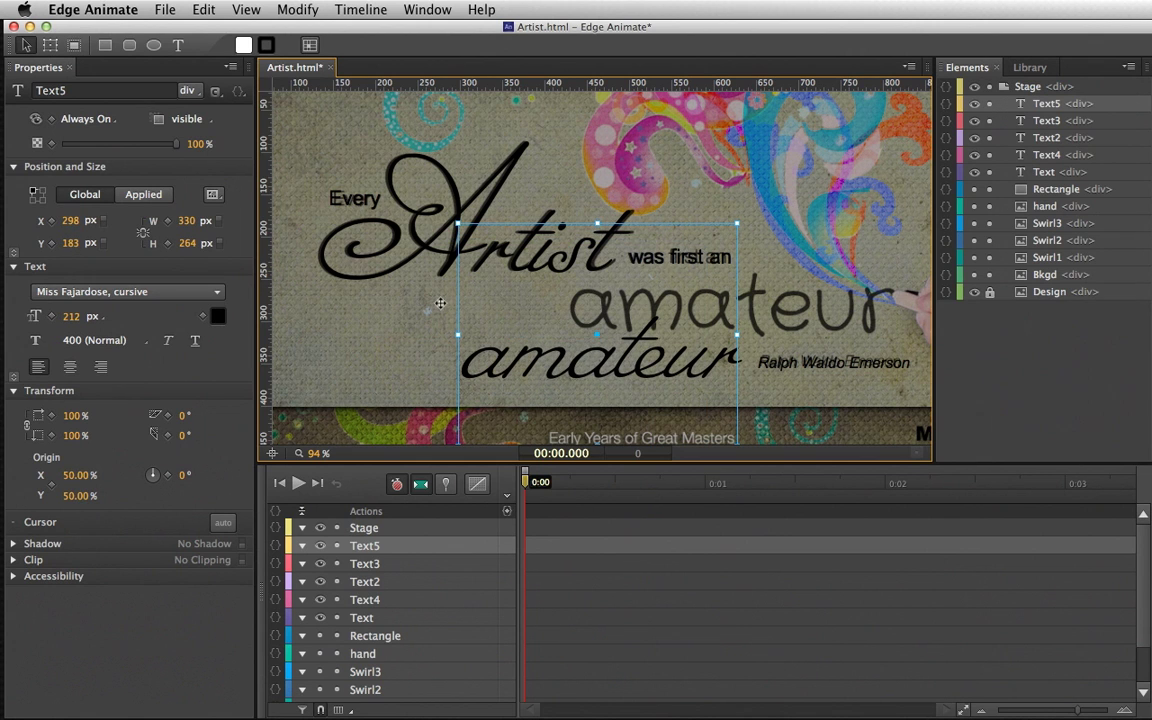
{"action": "left_click_drag", "start_coordinate": [505, 358], "coordinate": [515, 372]}
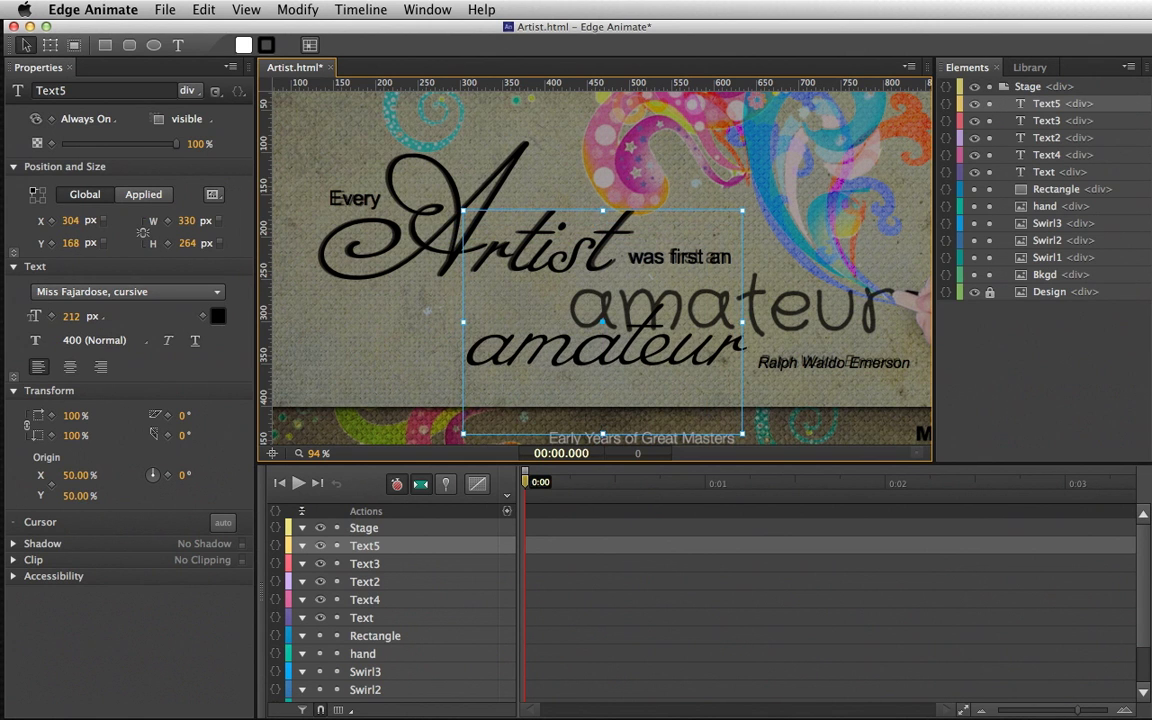
{"action": "key", "text": "super+Tab"}
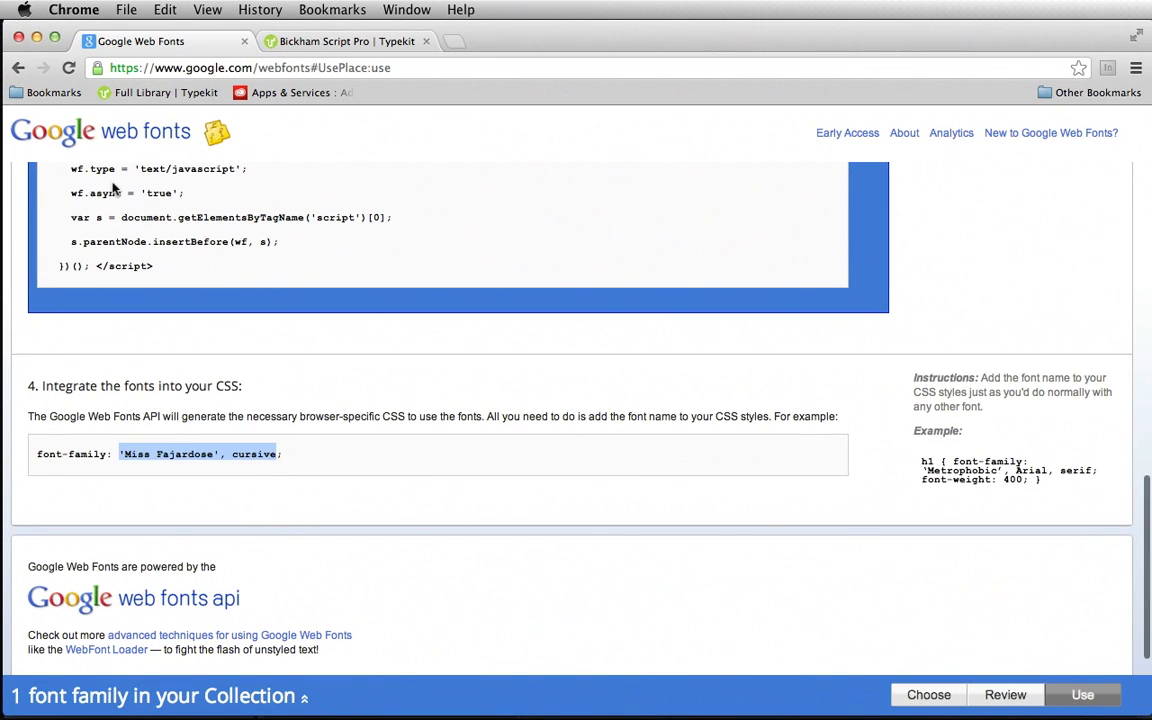
Step: Return to the Google Web Fonts list and add Crafty Girls to the collection
{"action": "left_click", "coordinate": [17, 70]}
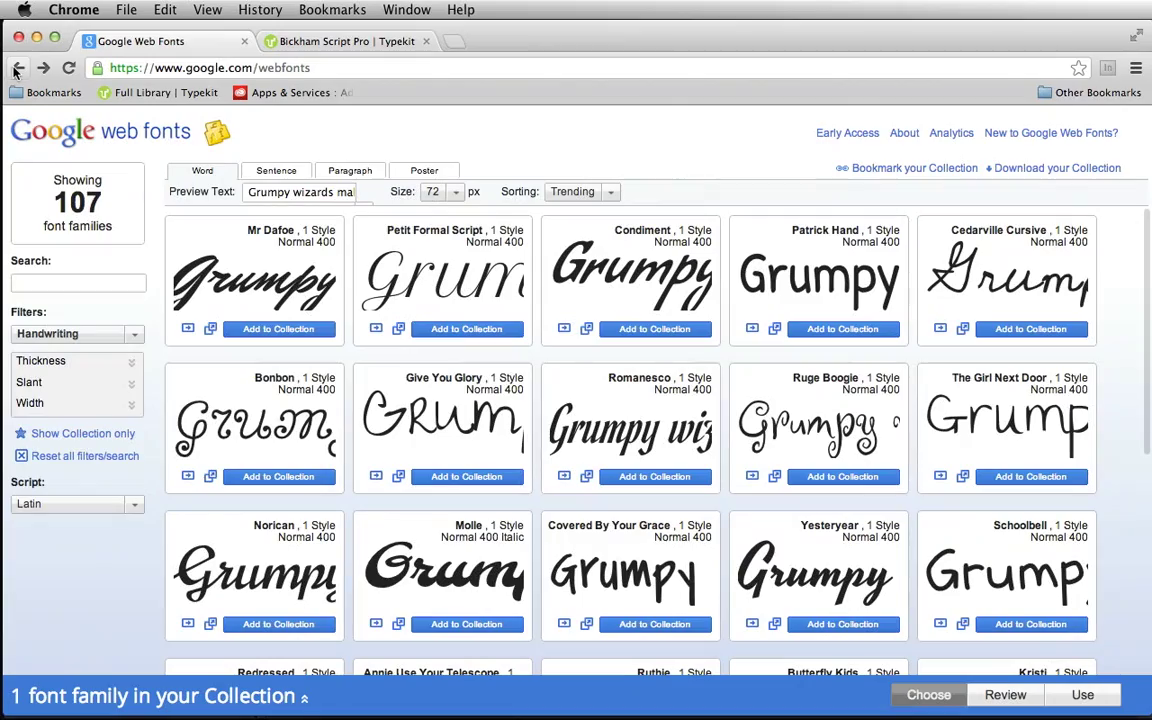
{"action": "scroll", "coordinate": [913, 385], "scroll_direction": "down", "scroll_amount": 10}
{"action": "scroll", "coordinate": [913, 385], "scroll_direction": "down", "scroll_amount": 8}
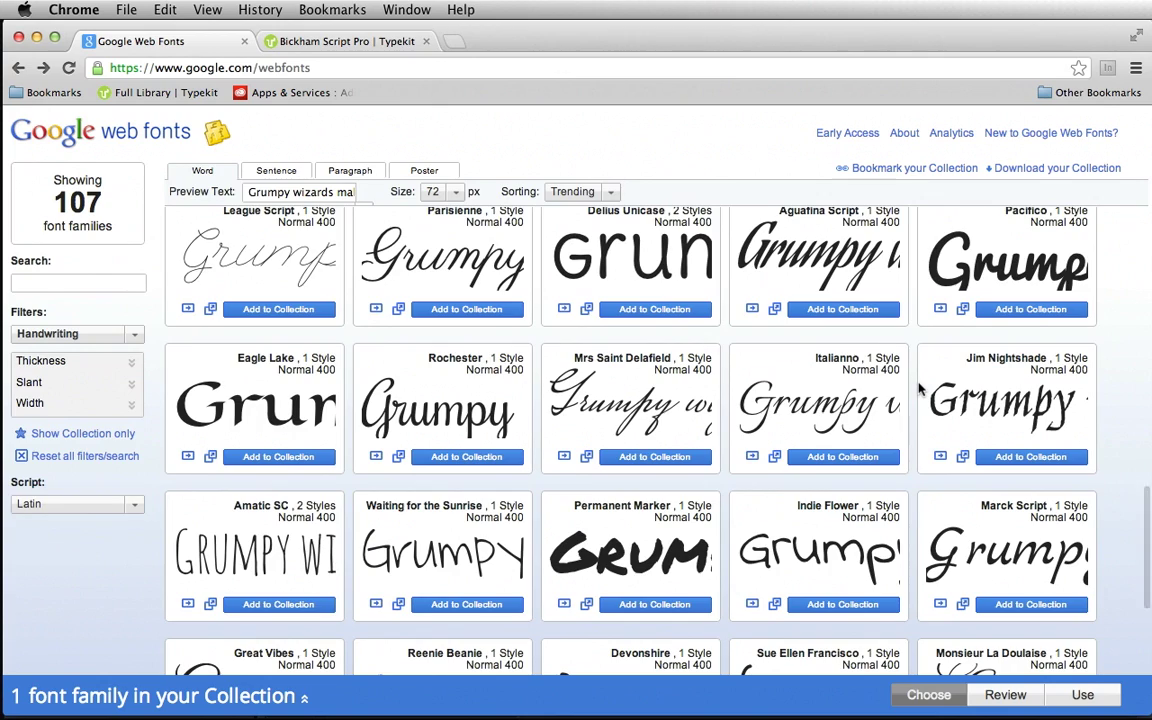
{"action": "scroll", "coordinate": [918, 388], "scroll_direction": "down", "scroll_amount": 6}
{"action": "scroll", "coordinate": [918, 388], "scroll_direction": "down", "scroll_amount": 7}
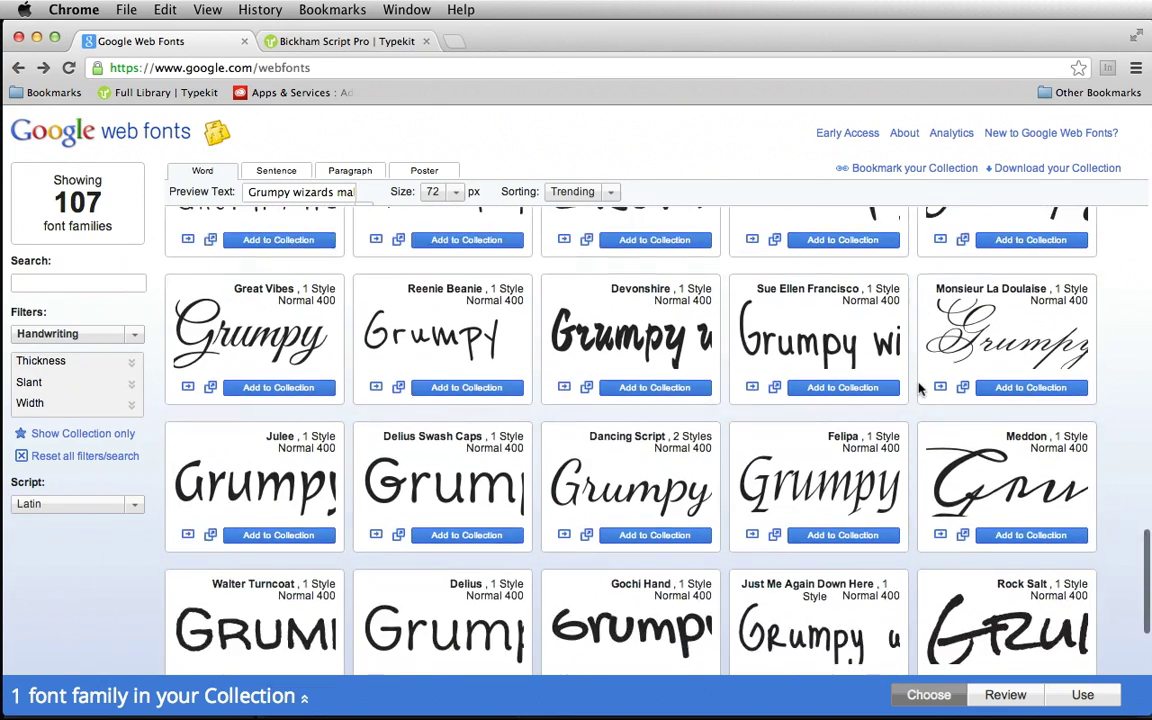
{"action": "scroll", "coordinate": [918, 388], "scroll_direction": "down", "scroll_amount": 7}
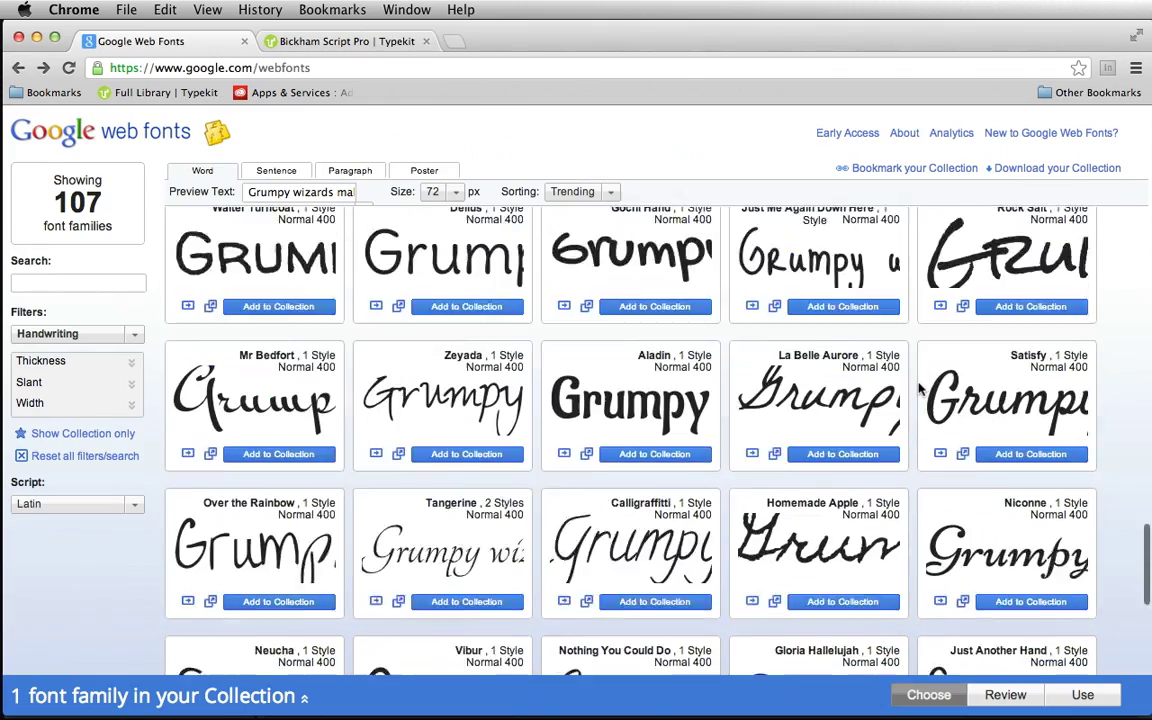
{"action": "scroll", "coordinate": [918, 388], "scroll_direction": "down", "scroll_amount": 4}
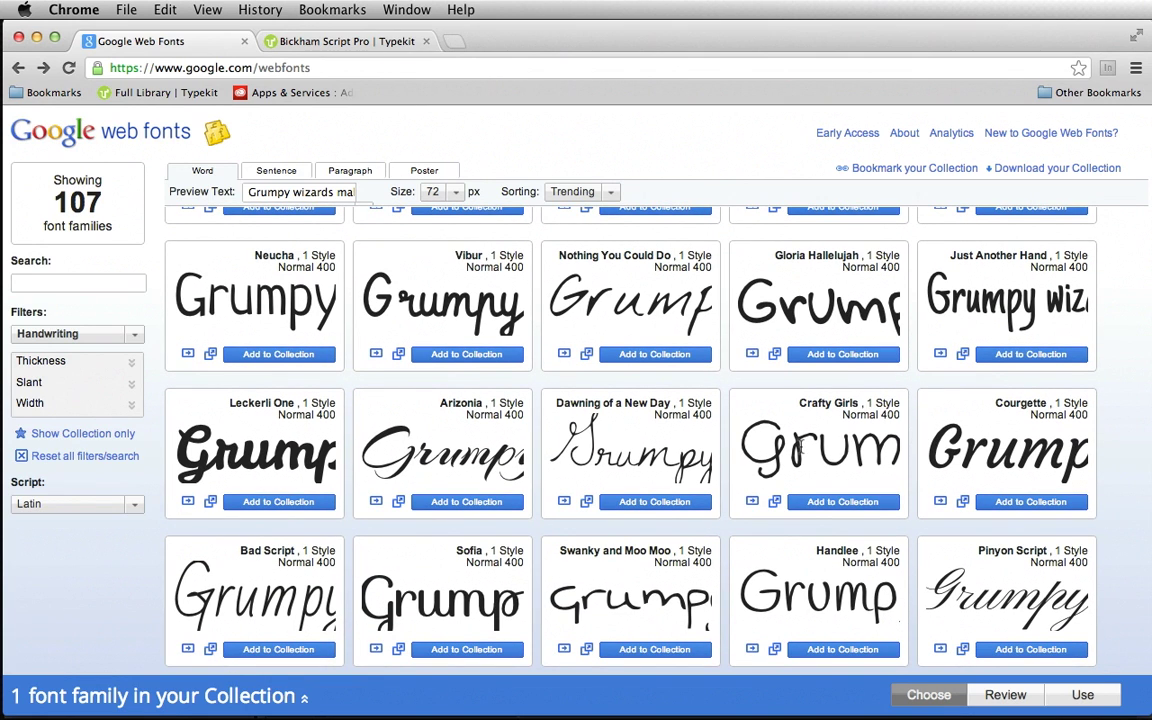
{"action": "left_click", "coordinate": [836, 505]}
Step: Select the JavaScript embed code that now loads both Miss Fajardose and Crafty Girls
{"action": "left_click", "coordinate": [1055, 688]}
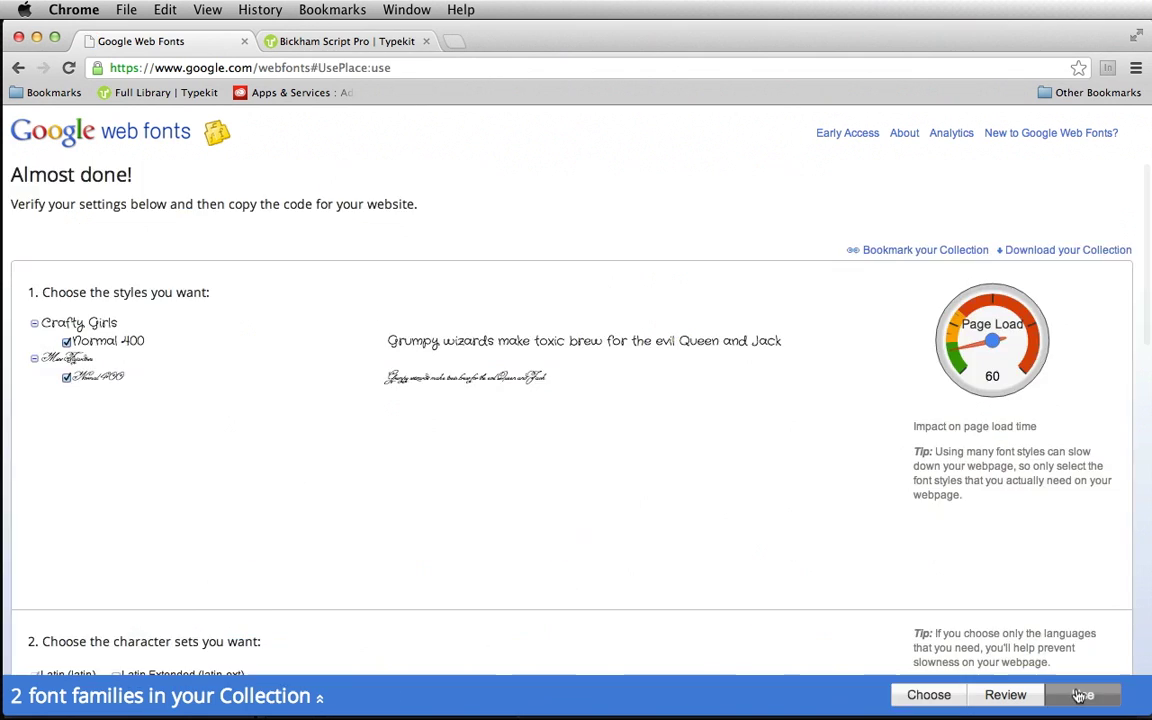
{"action": "scroll", "coordinate": [200, 340], "scroll_direction": "down", "scroll_amount": 10}
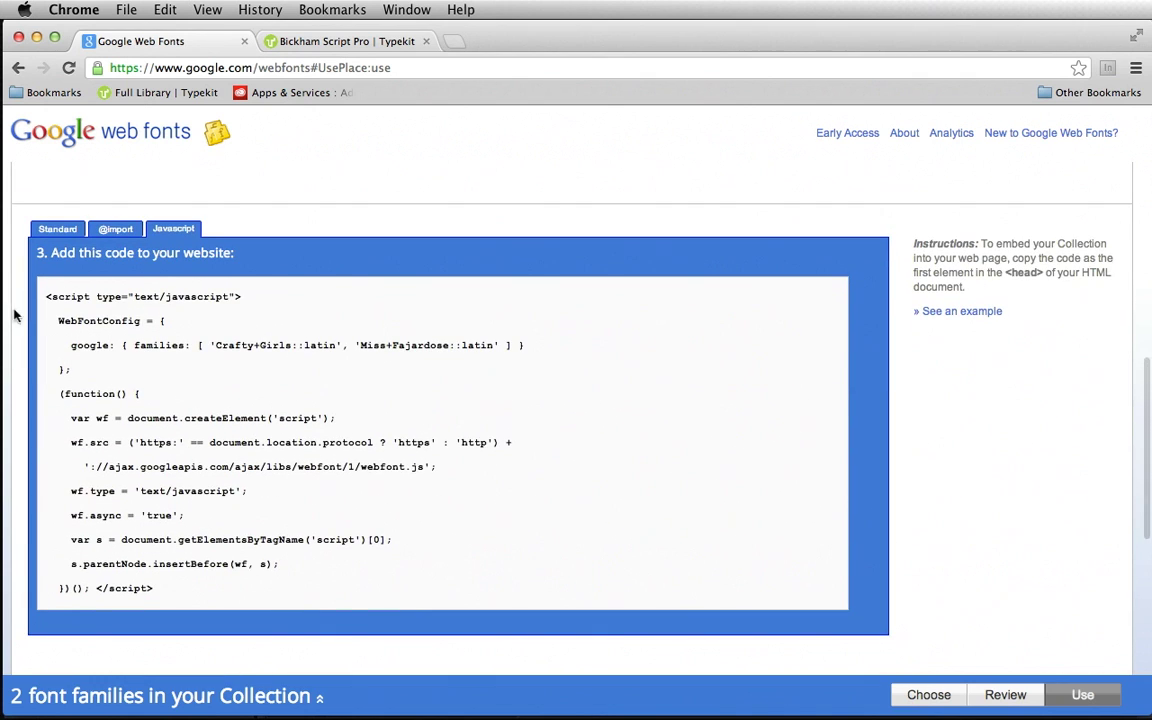
{"action": "left_click_drag", "start_coordinate": [45, 297], "coordinate": [199, 583]}
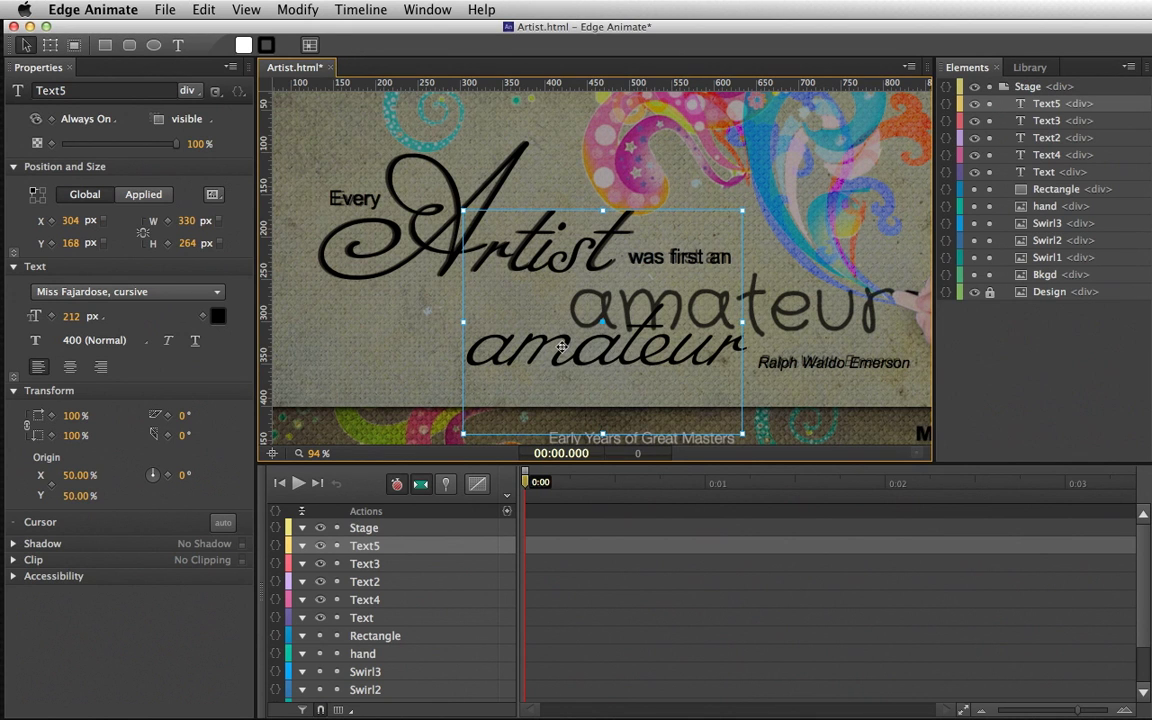
Step: Add a new web font and paste the two-font embed code into its Embed Code field
{"action": "left_click", "coordinate": [120, 291]}
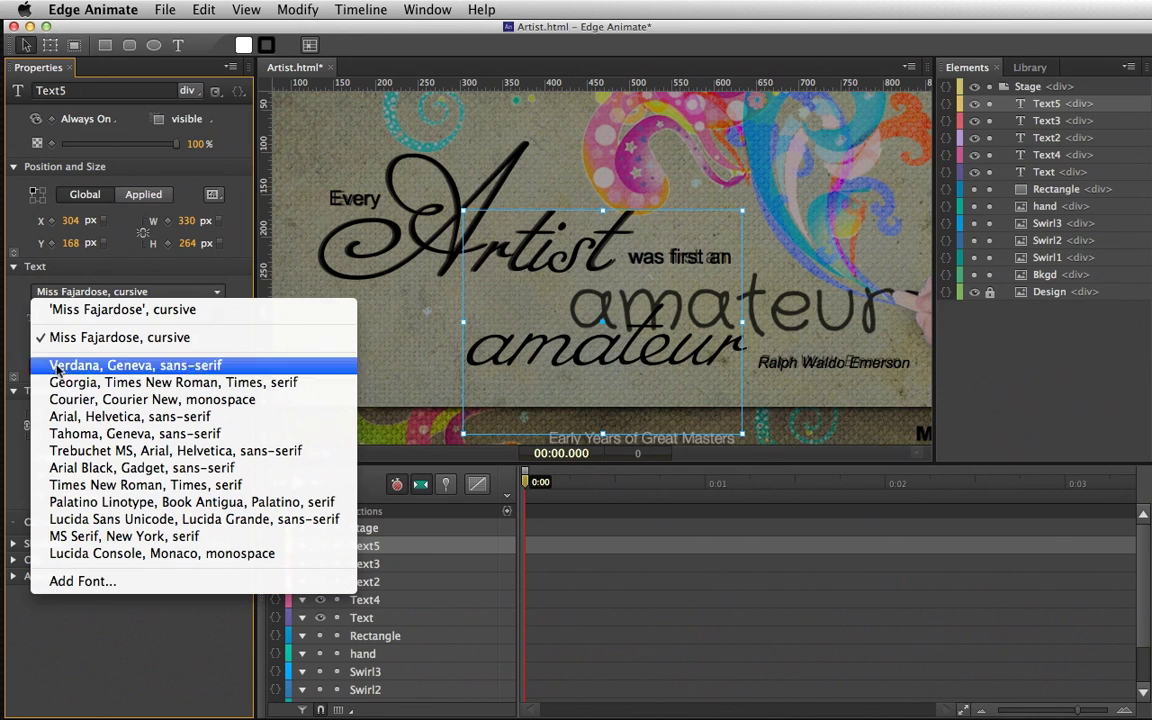
{"action": "left_click", "coordinate": [66, 582]}
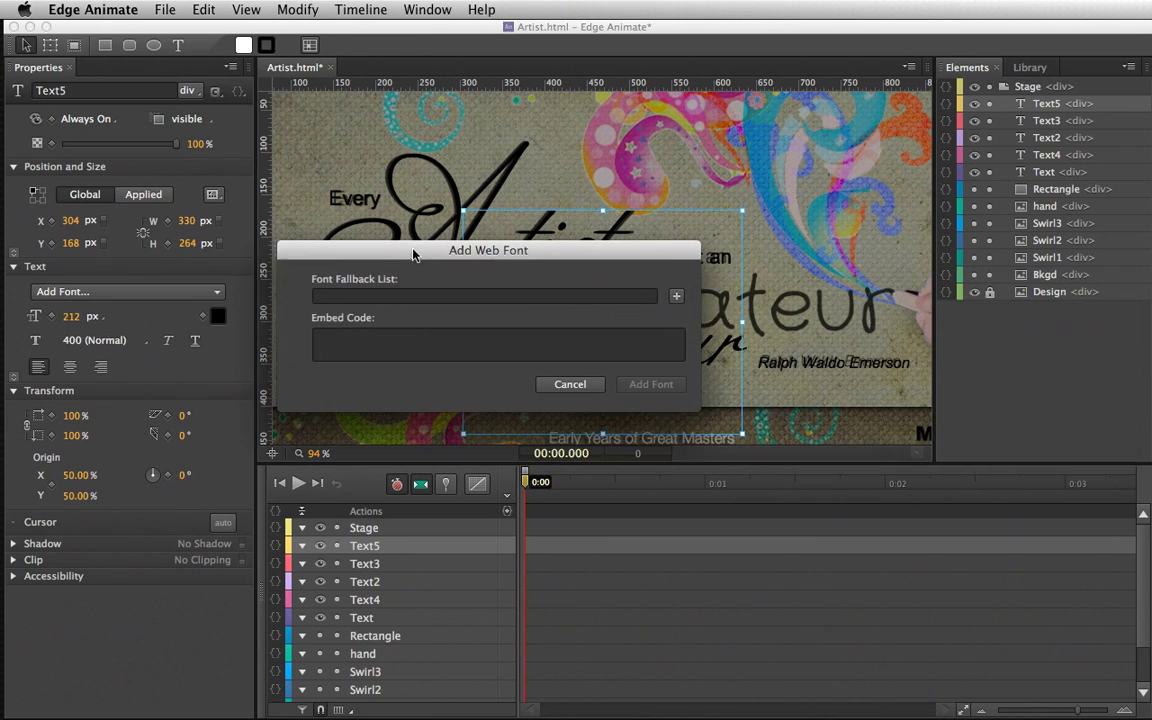
{"action": "right_click", "coordinate": [386, 345]}
{"action": "left_click", "coordinate": [412, 390]}
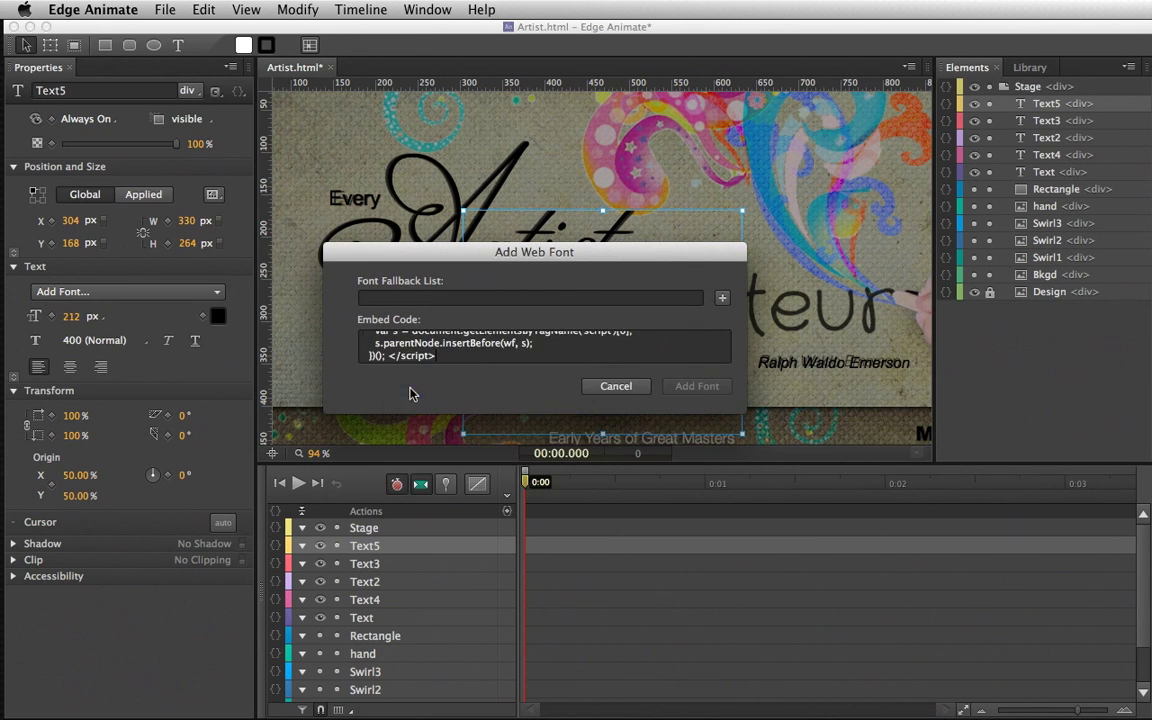
{"action": "left_click", "coordinate": [400, 297]}
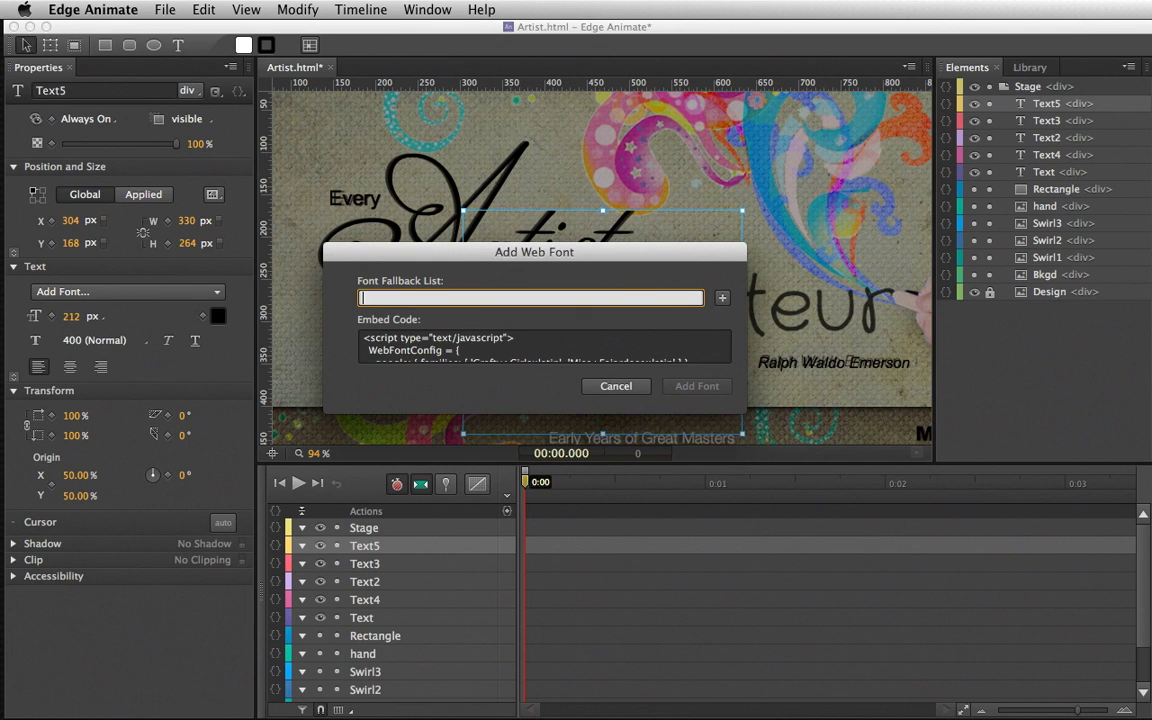
Step: Set the Font Fallback List to 'Crafty Girls', cursive and apply it to the amateur text
{"action": "key", "text": "super+Tab"}
{"action": "scroll", "coordinate": [167, 364], "scroll_direction": "down", "scroll_amount": 5}
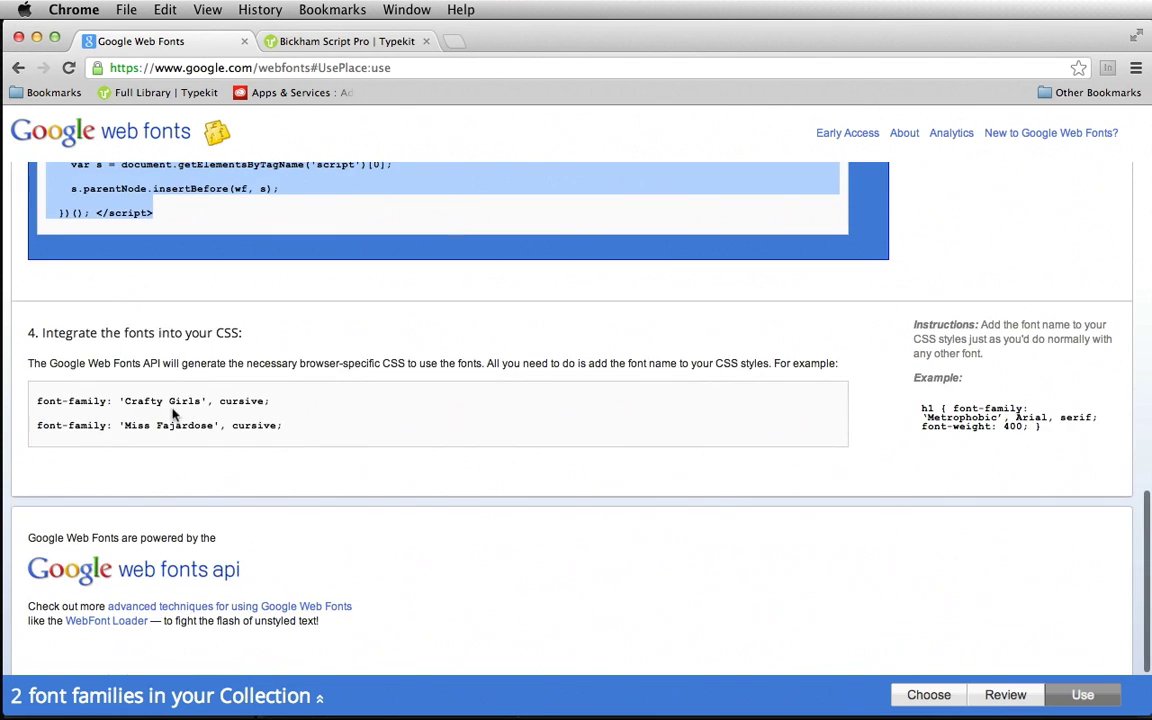
{"action": "left_click_drag", "start_coordinate": [121, 400], "coordinate": [267, 398]}
{"action": "key", "text": "super+c"}
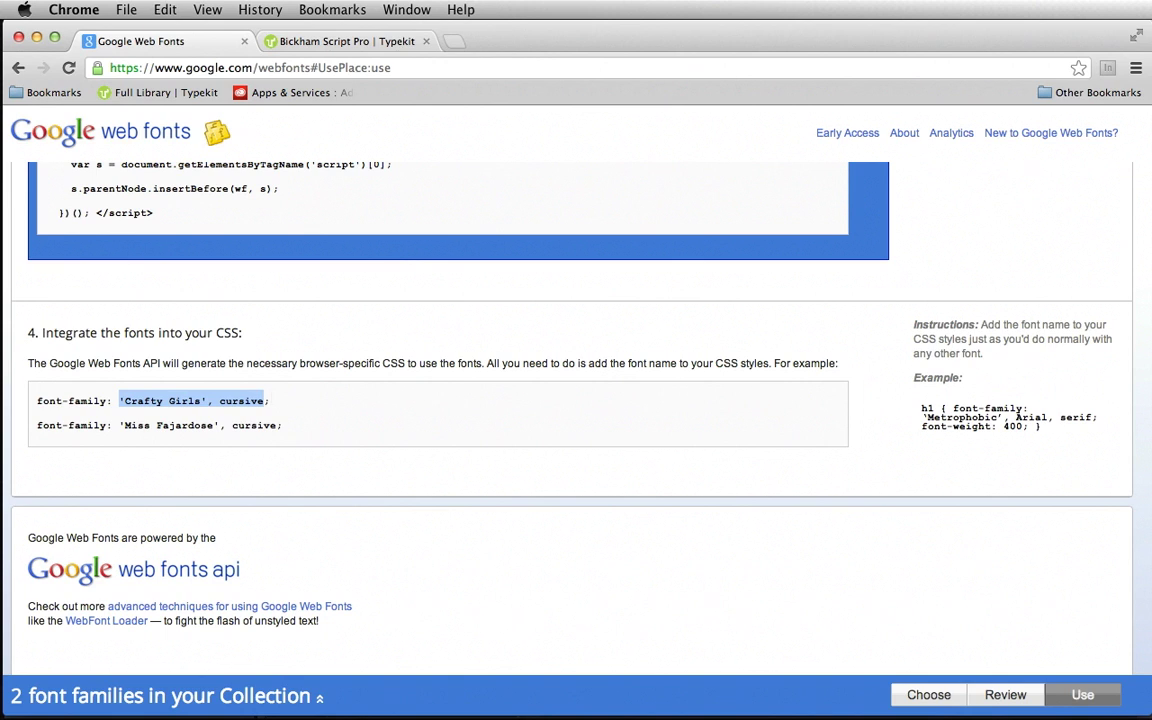
{"action": "key", "text": "super+Tab"}
{"action": "right_click", "coordinate": [422, 297]}
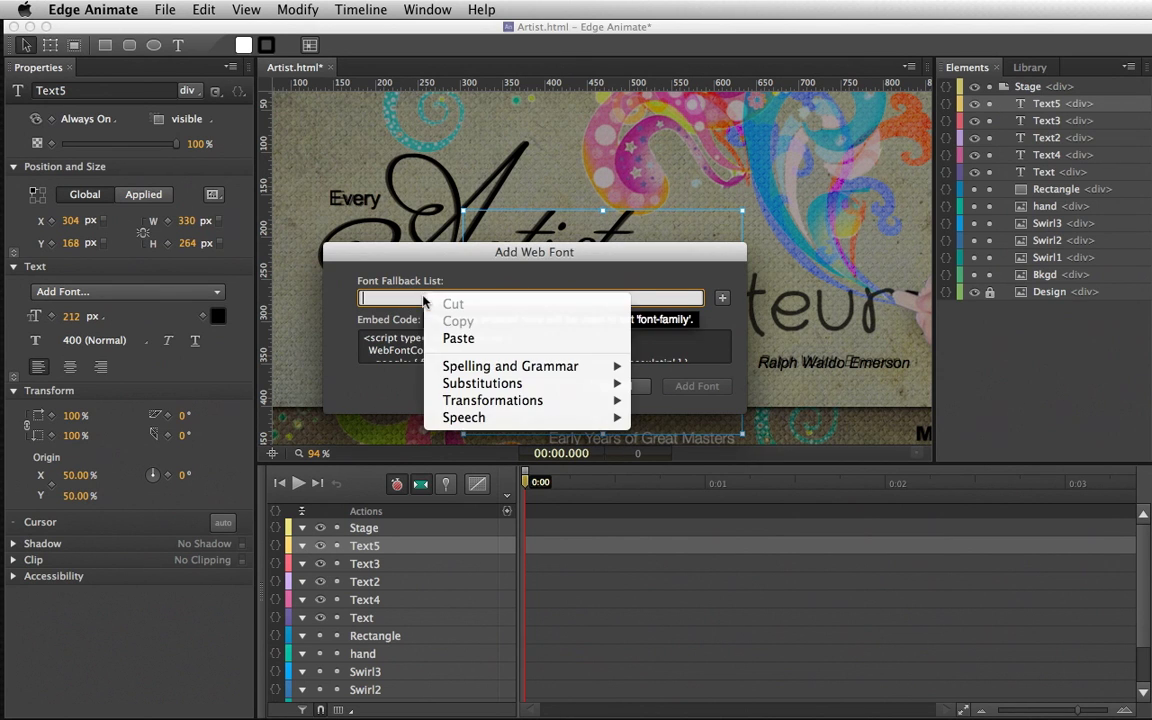
{"action": "left_click", "coordinate": [460, 334]}
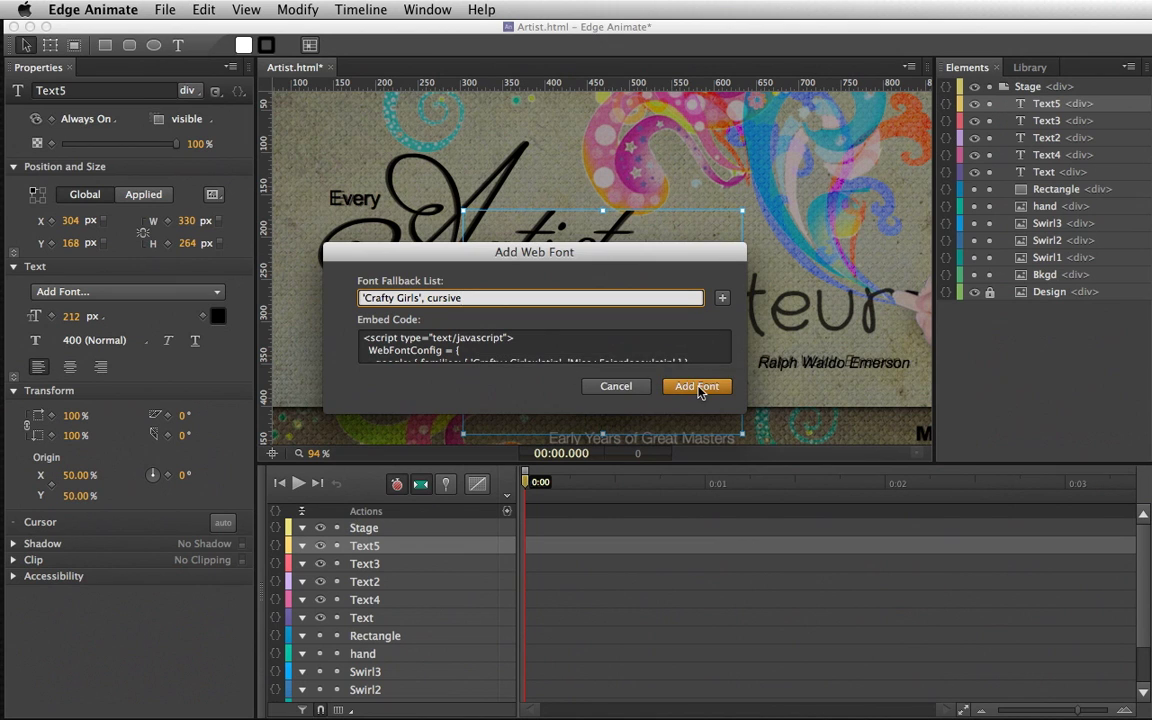
{"action": "left_click", "coordinate": [696, 386]}
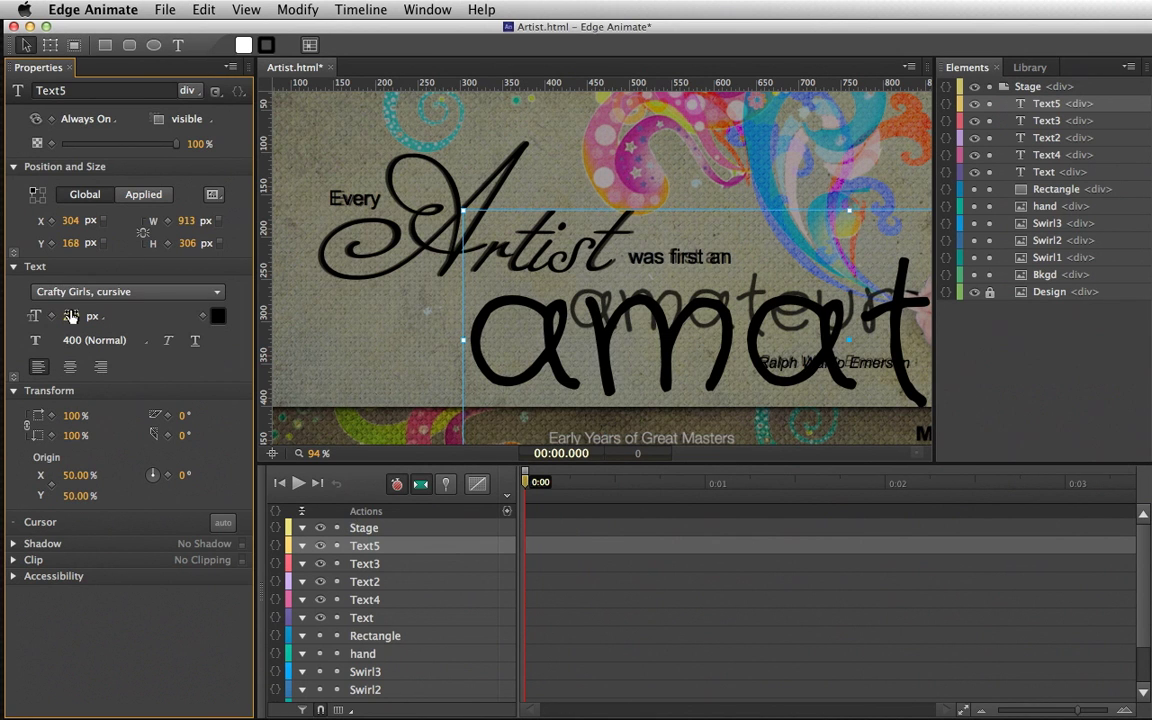
Step: Shrink Text5 'amateur' to 91 px and move it to X 425, Y 217 beneath 'was first an'
{"action": "left_click_drag", "start_coordinate": [71, 316], "coordinate": [1, 274]}
{"action": "left_click_drag", "start_coordinate": [539, 278], "coordinate": [641, 316]}
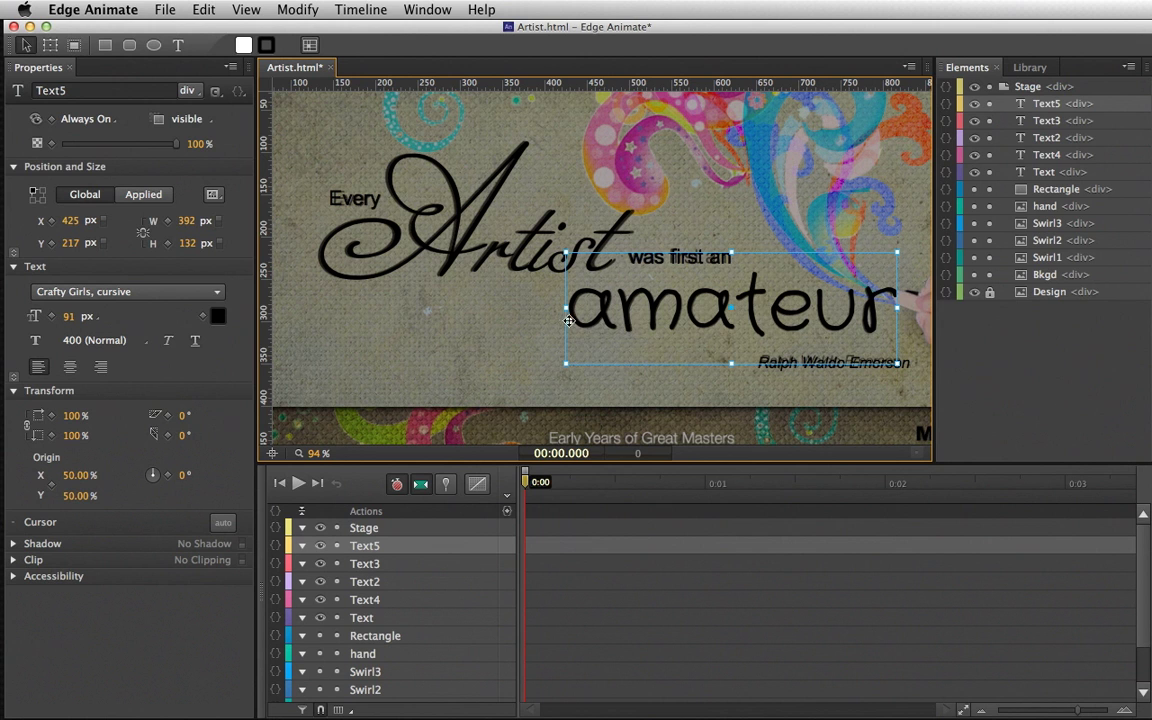
{"action": "scroll", "coordinate": [388, 353], "scroll_direction": "down", "scroll_amount": 3}
{"action": "scroll", "coordinate": [388, 353], "scroll_direction": "up", "scroll_amount": 3}
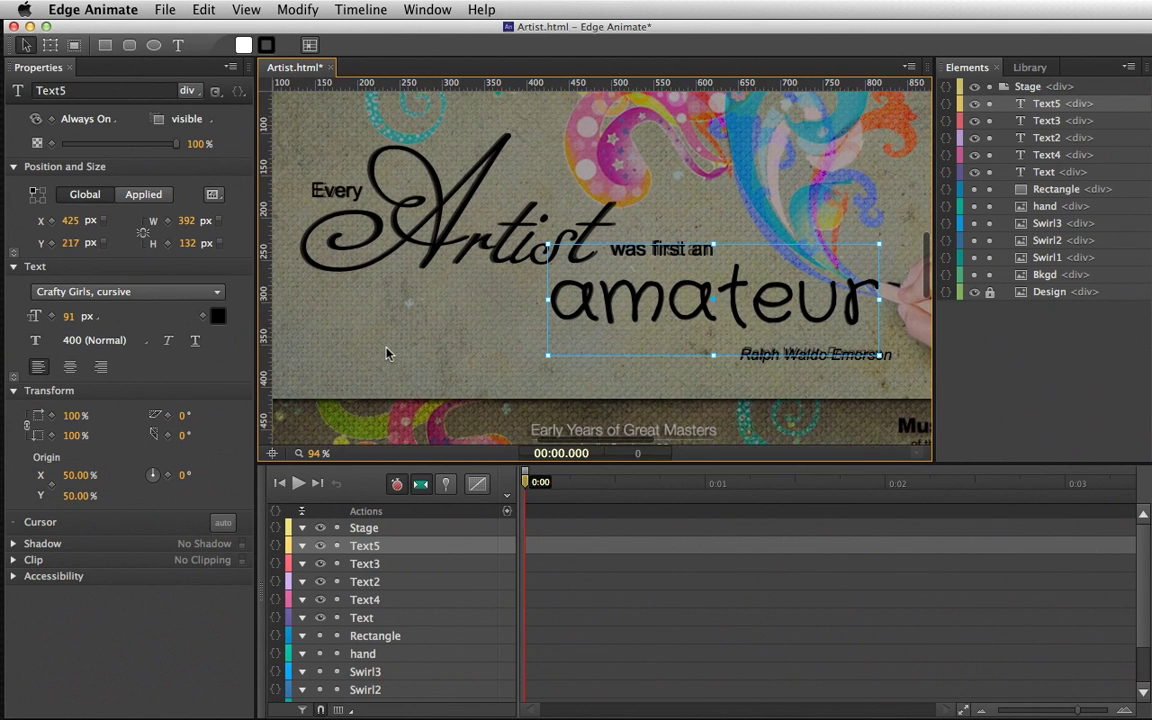
Step: Unhide the background, swirls, hand and underline layers in the timeline
{"action": "scroll", "coordinate": [310, 600], "scroll_direction": "down", "scroll_amount": 3}
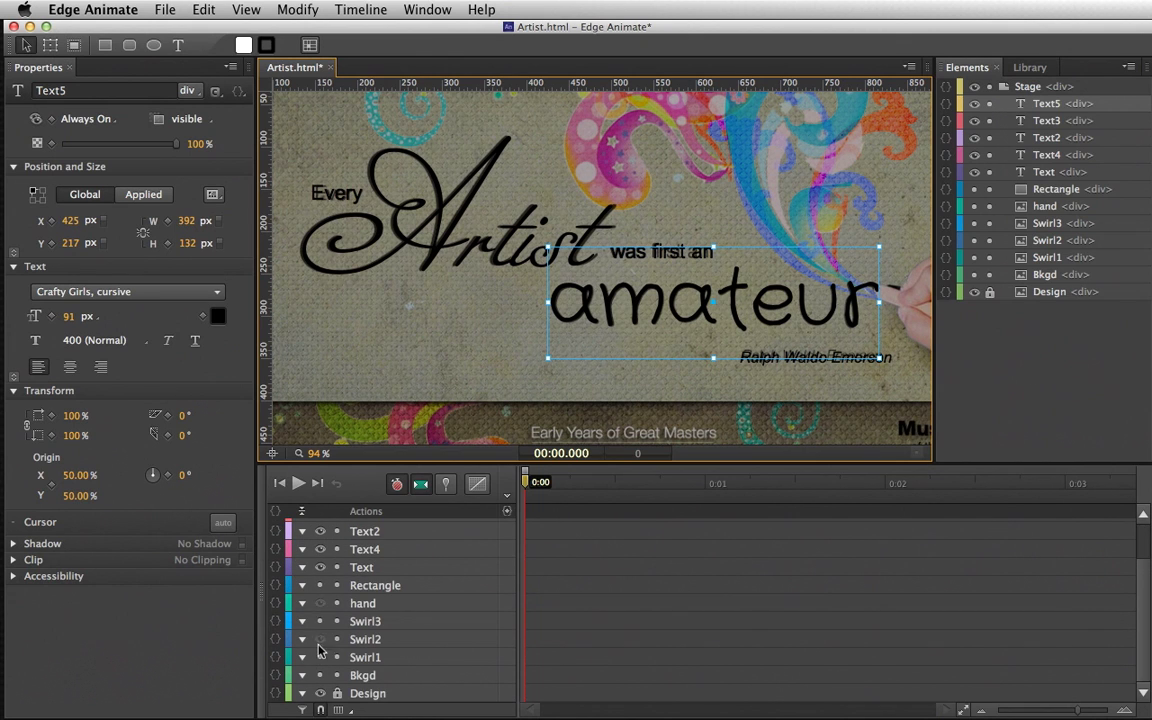
{"action": "left_click_drag", "start_coordinate": [318, 603], "coordinate": [320, 676]}
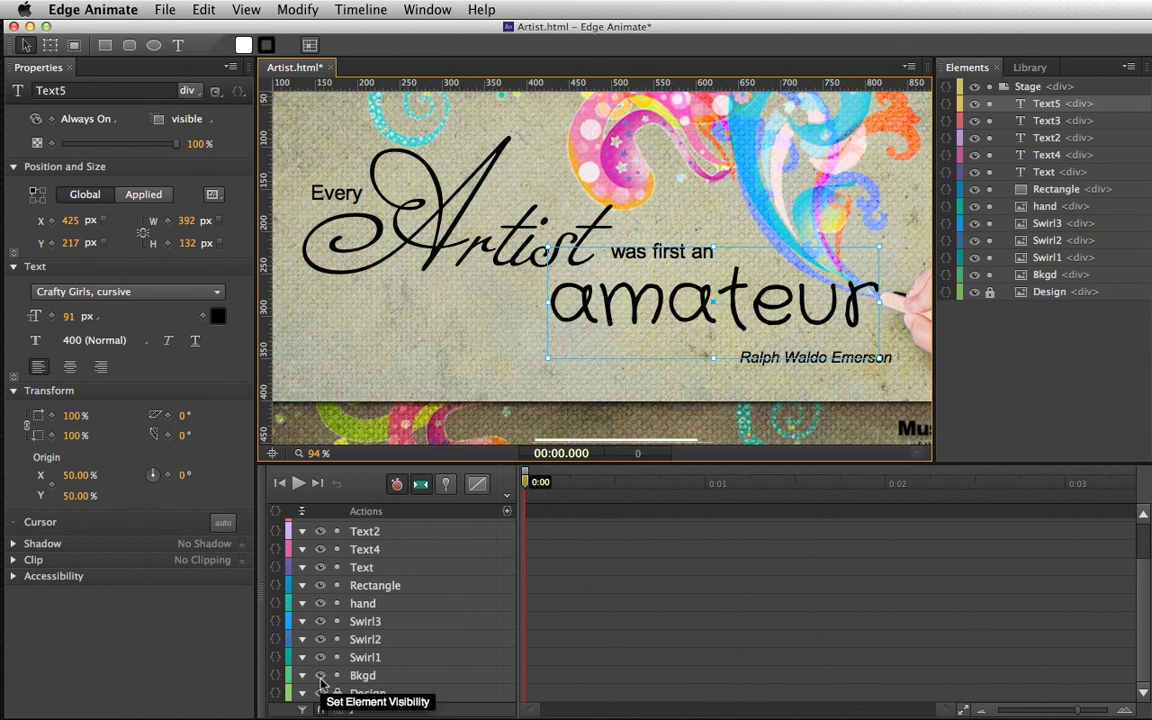
{"action": "scroll", "coordinate": [529, 391], "scroll_direction": "down", "scroll_amount": 3}
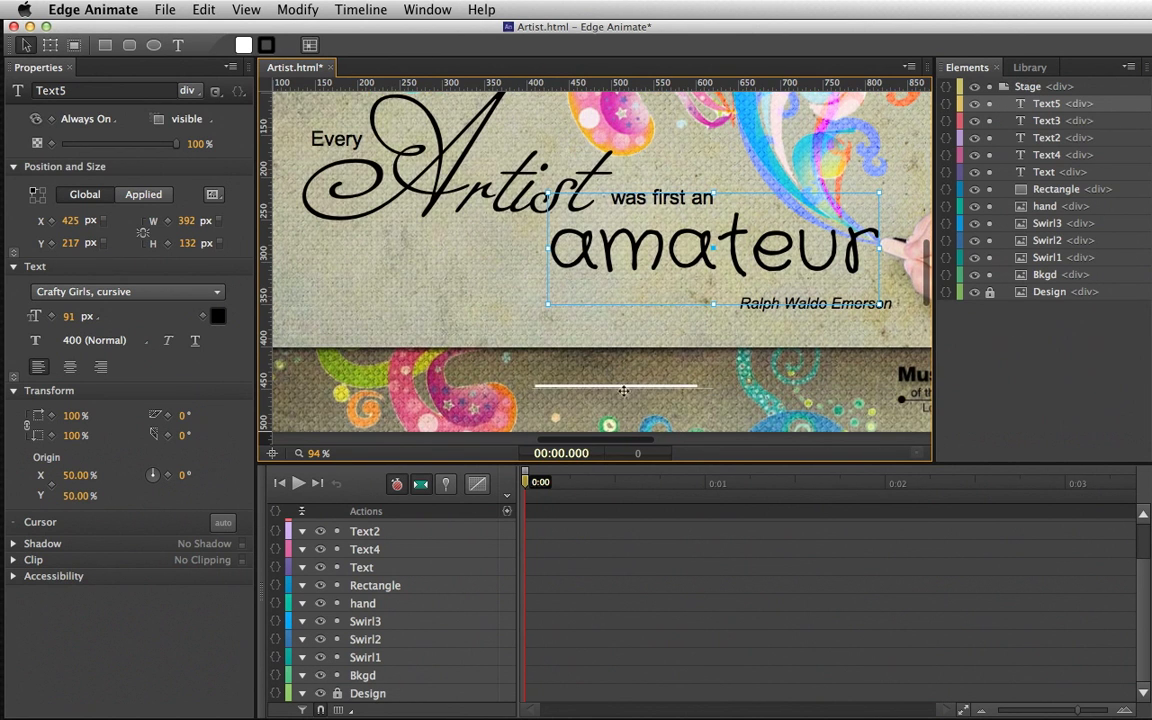
{"action": "scroll", "coordinate": [614, 395], "scroll_direction": "up", "scroll_amount": 2}
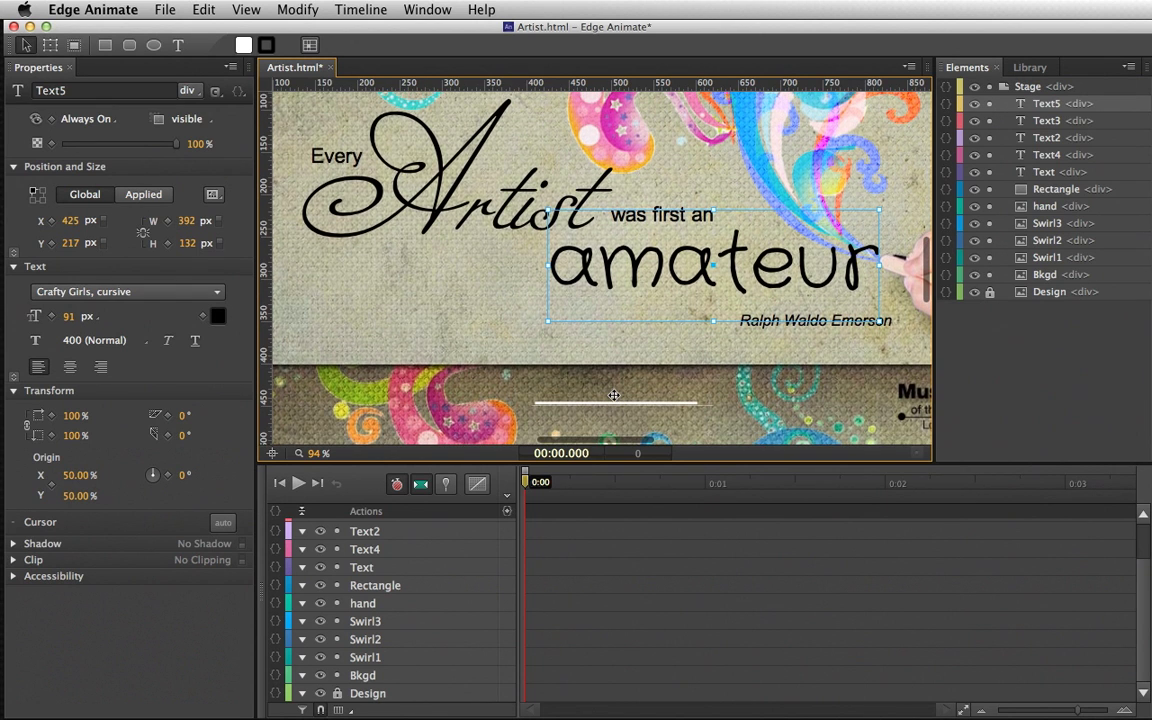
{"action": "left_click", "coordinate": [402, 334]}
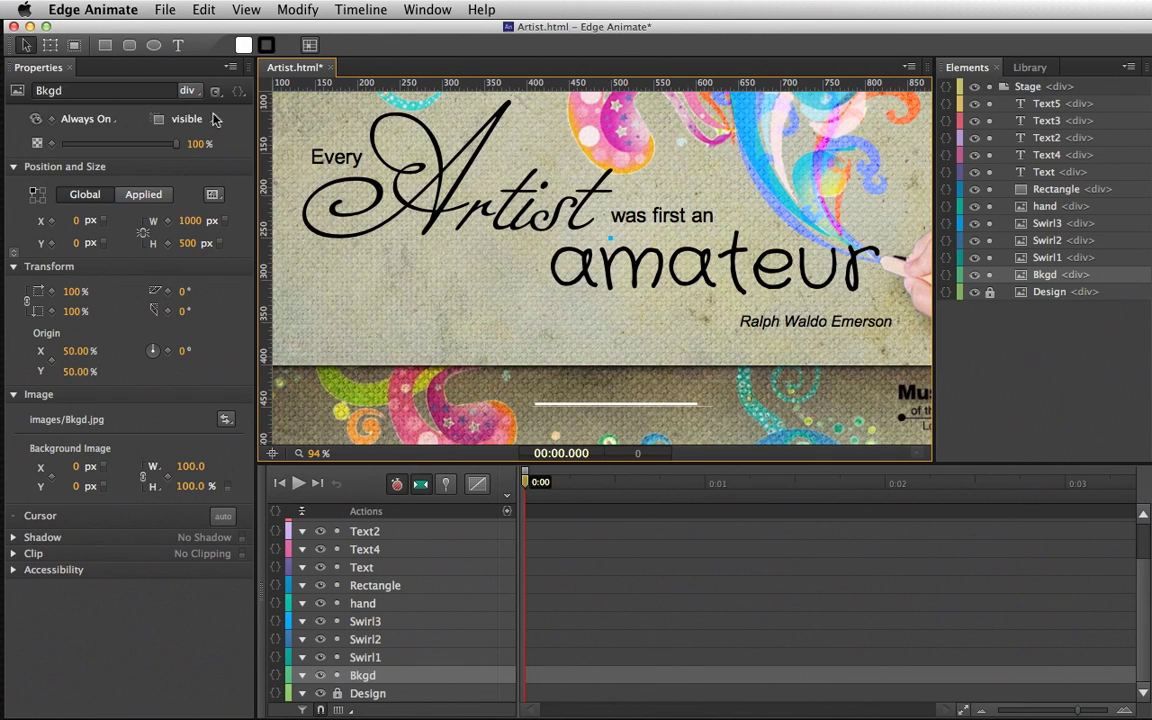
Step: Save the banner as Artist.html
{"action": "left_click", "coordinate": [163, 9]}
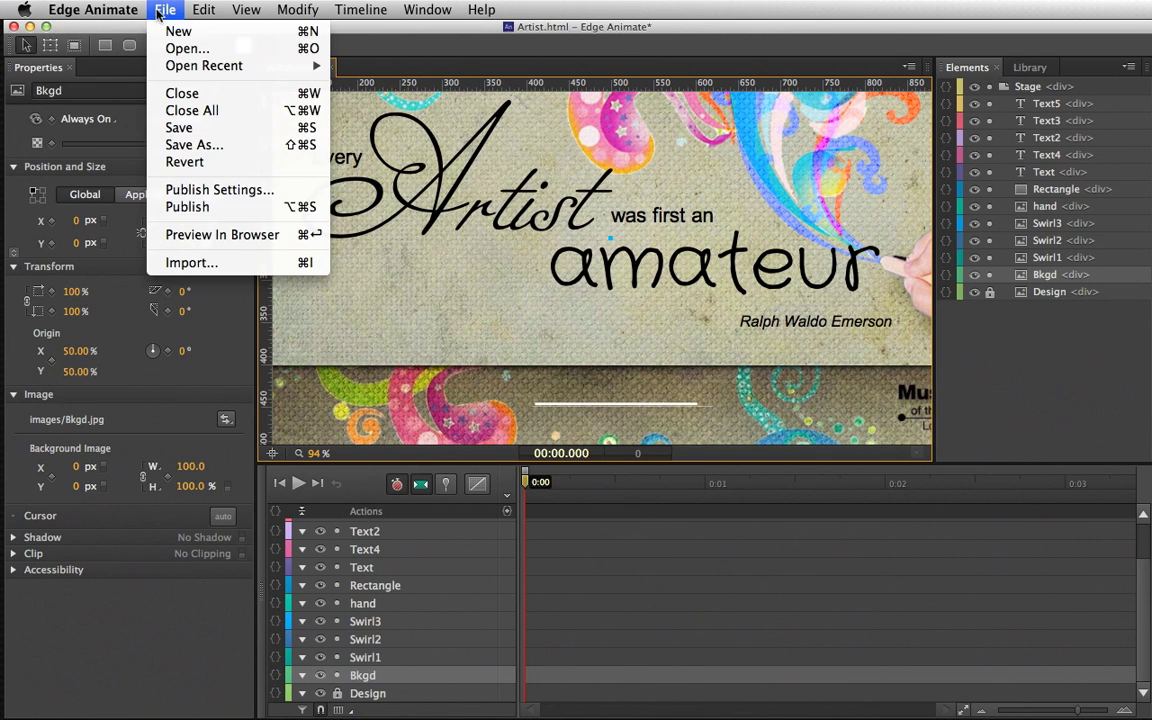
{"action": "left_click", "coordinate": [165, 130]}
{"action": "scroll", "coordinate": [372, 252], "scroll_direction": "up", "scroll_amount": 3}
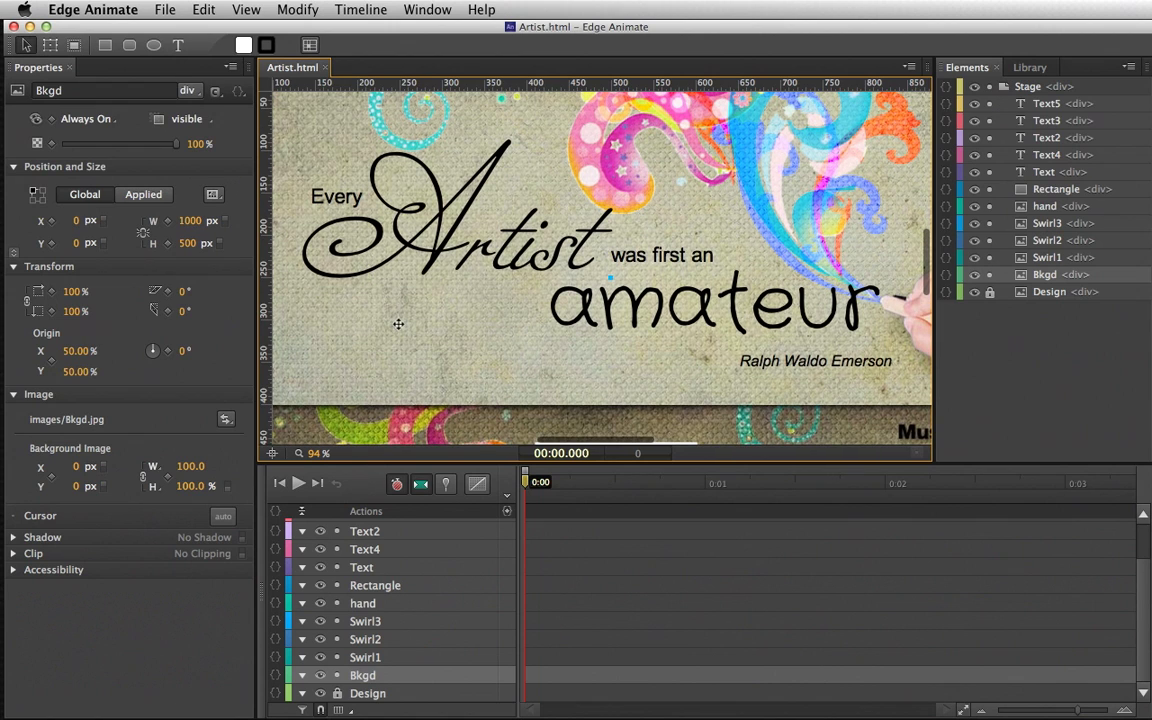
{"action": "left_click", "coordinate": [890, 310]}
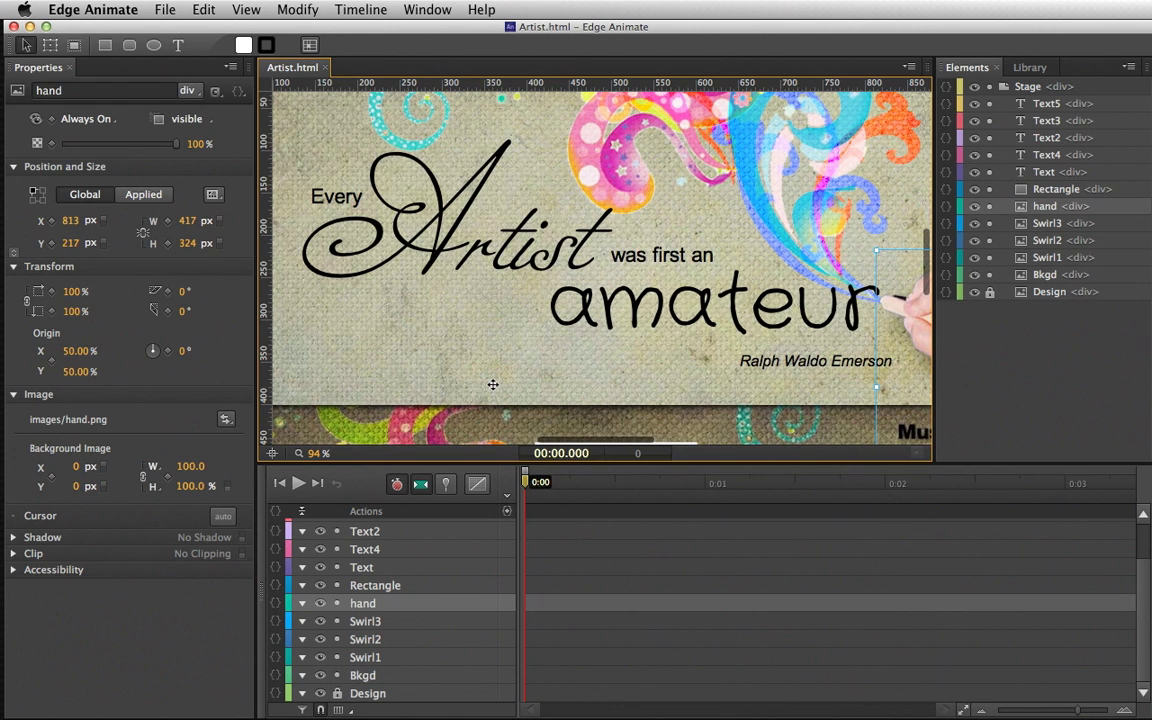
{"action": "left_click", "coordinate": [467, 365]}
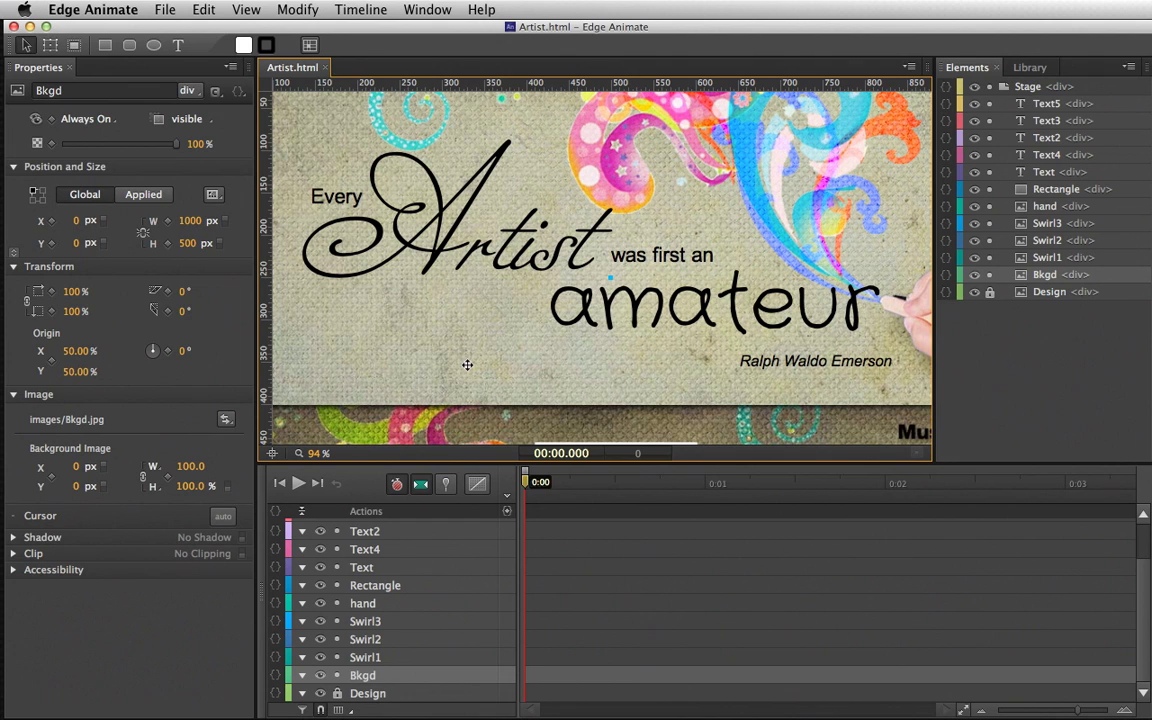
Step: Preview Artist.html in Chrome and select the Artist lettering to confirm it is live text
{"action": "left_click", "coordinate": [155, 11]}
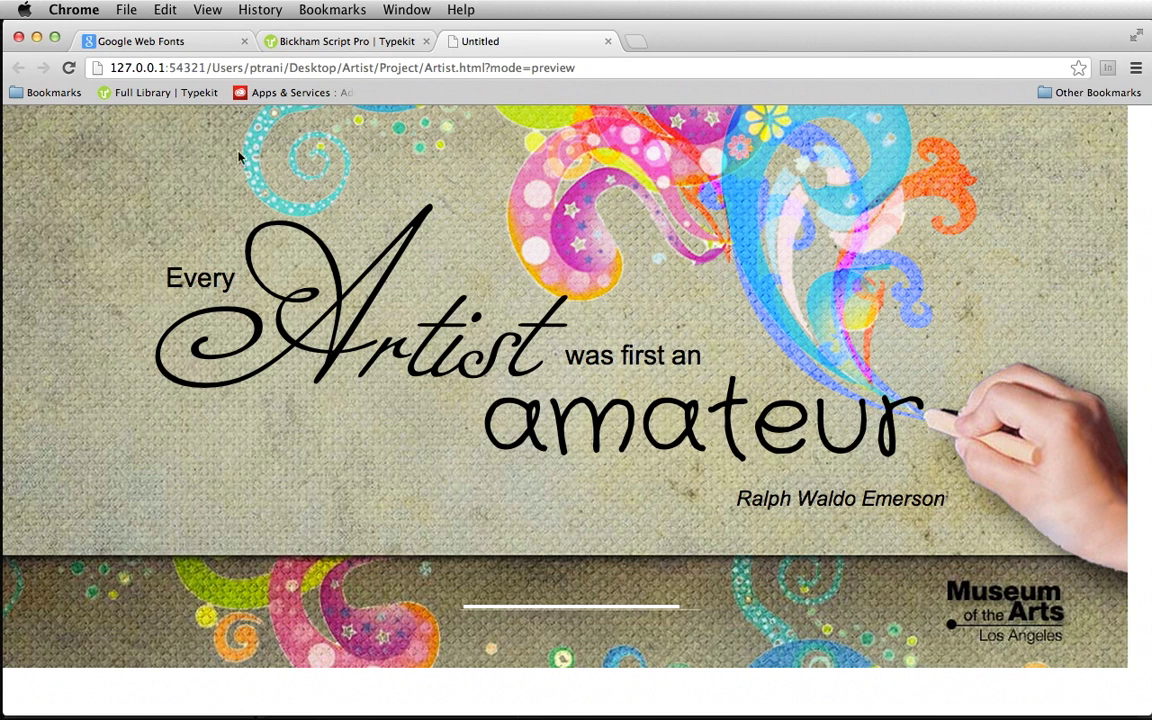
{"action": "left_click_drag", "start_coordinate": [308, 314], "coordinate": [440, 300]}
{"action": "left_click", "coordinate": [330, 278]}
Step: Open Chrome's Developer Tools on the banner preview
{"action": "left_click", "coordinate": [209, 10]}
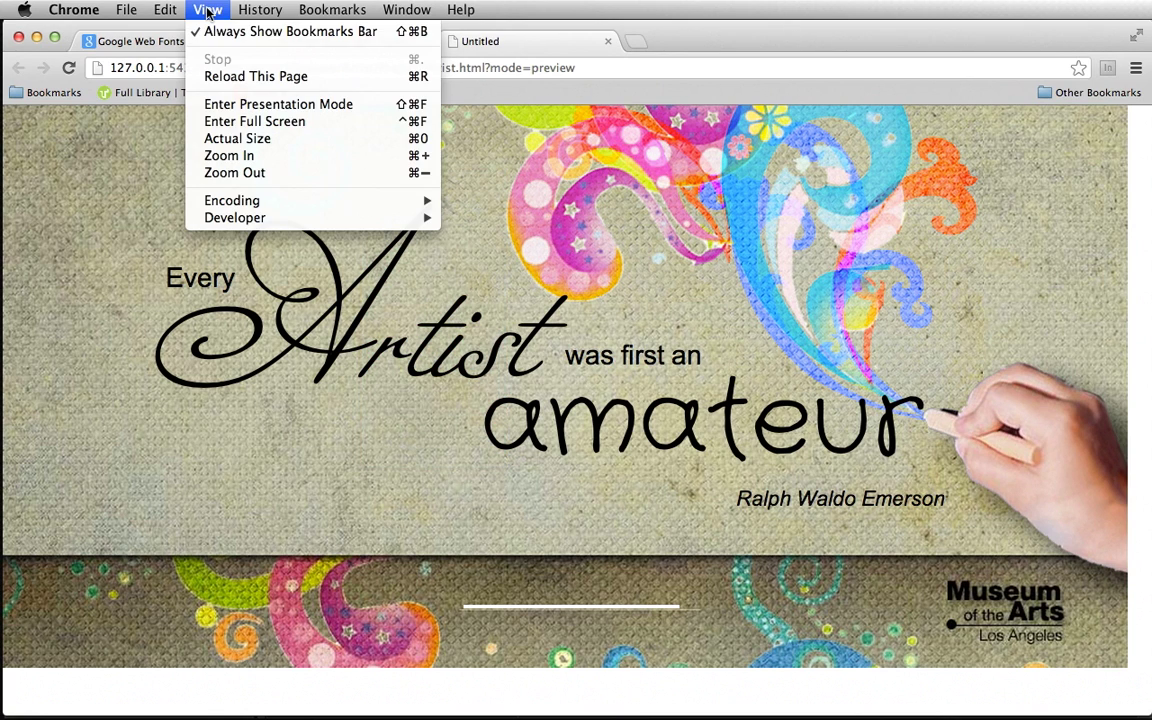
{"action": "mouse_move", "coordinate": [226, 219]}
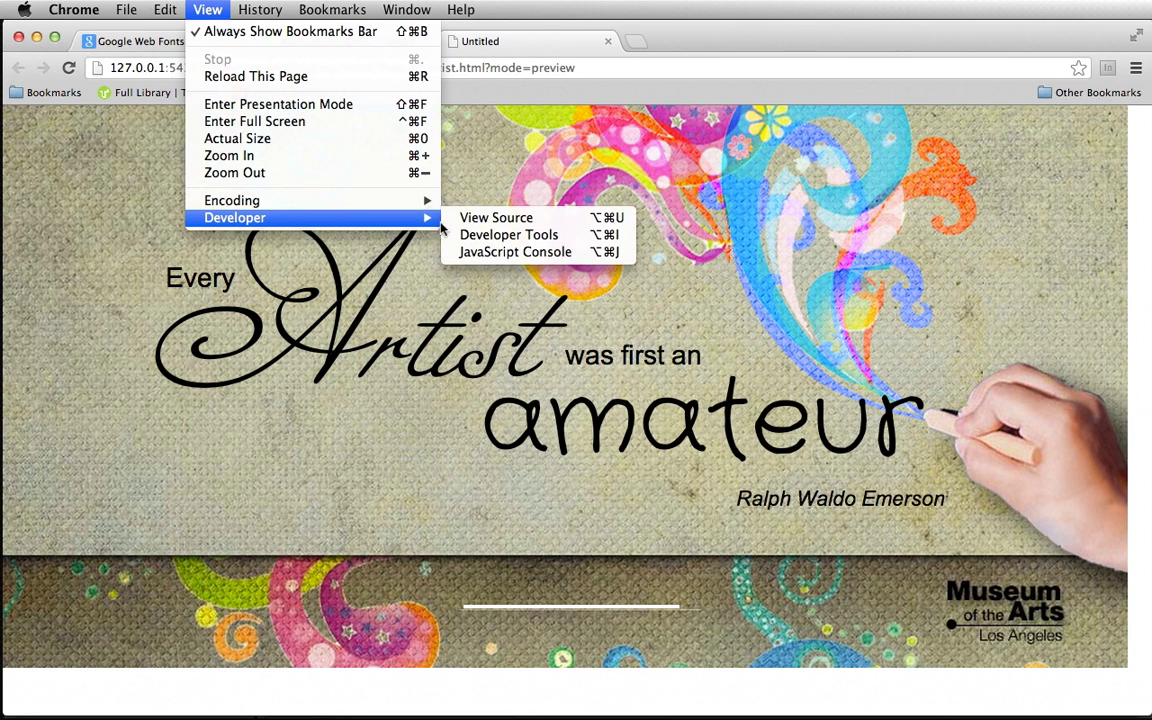
{"action": "left_click", "coordinate": [504, 236]}
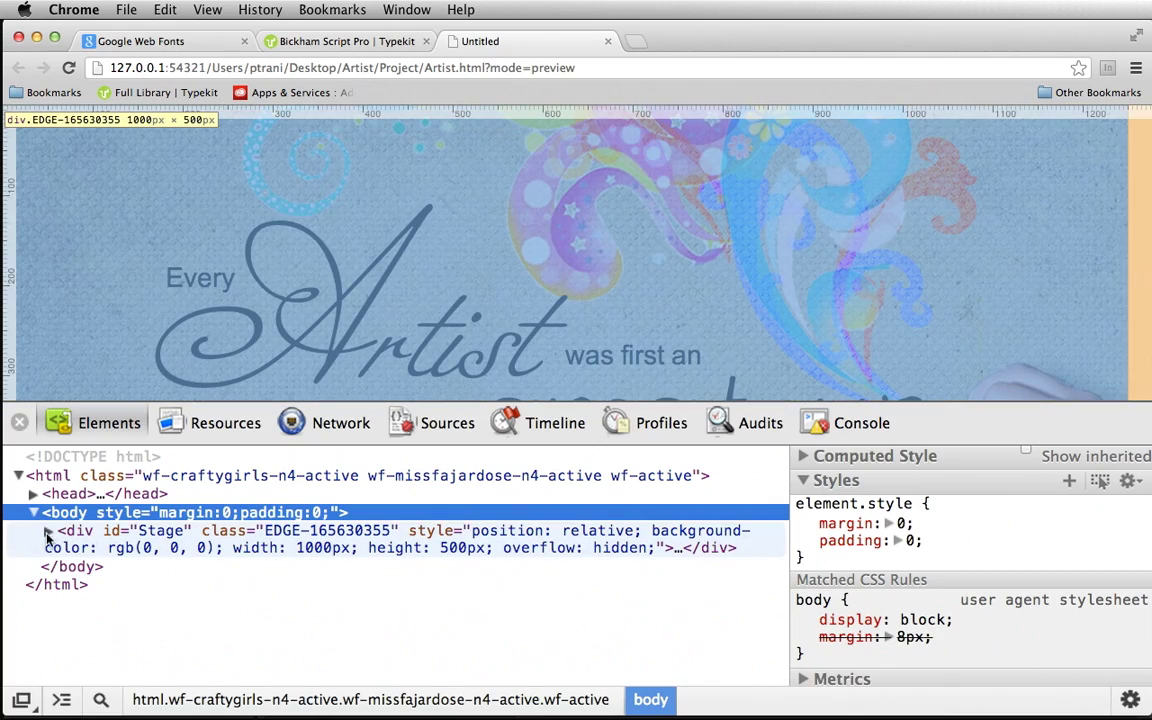
Step: Expand div#Stage and step through Stage_Swirl3 and Stage_Rectangle to the Stage_Text div holding 'Every'
{"action": "left_click", "coordinate": [48, 533]}
{"action": "scroll", "coordinate": [100, 545], "scroll_direction": "down", "scroll_amount": 5}
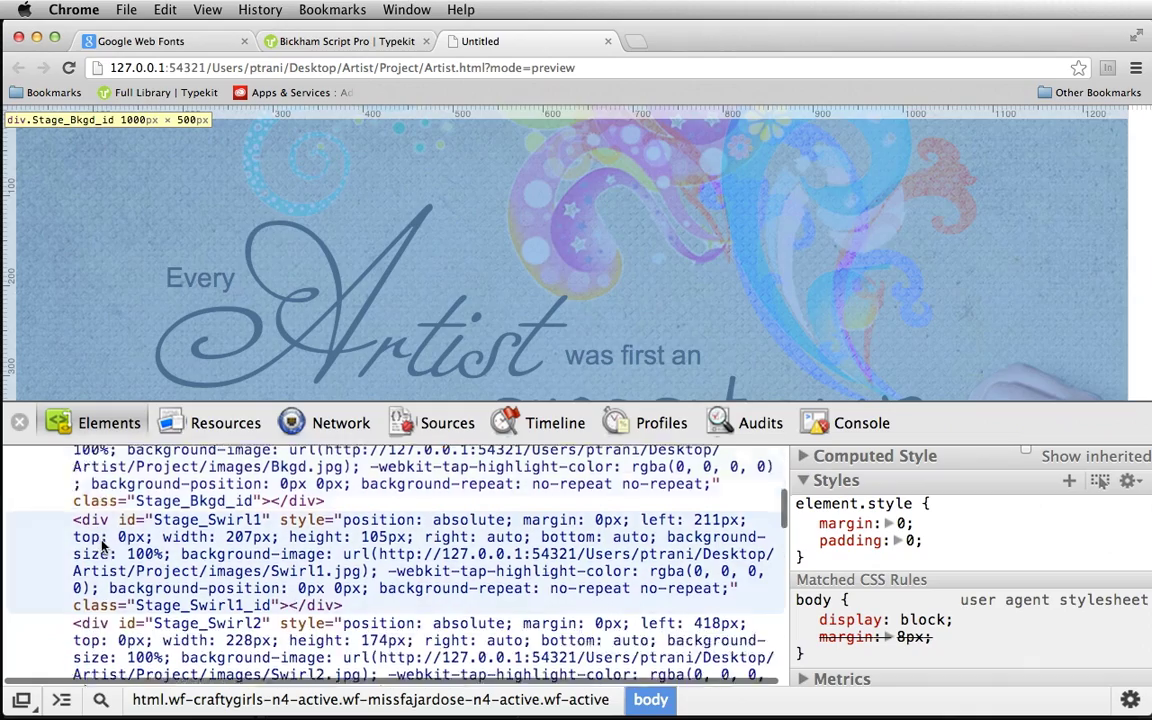
{"action": "scroll", "coordinate": [102, 545], "scroll_direction": "down", "scroll_amount": 4}
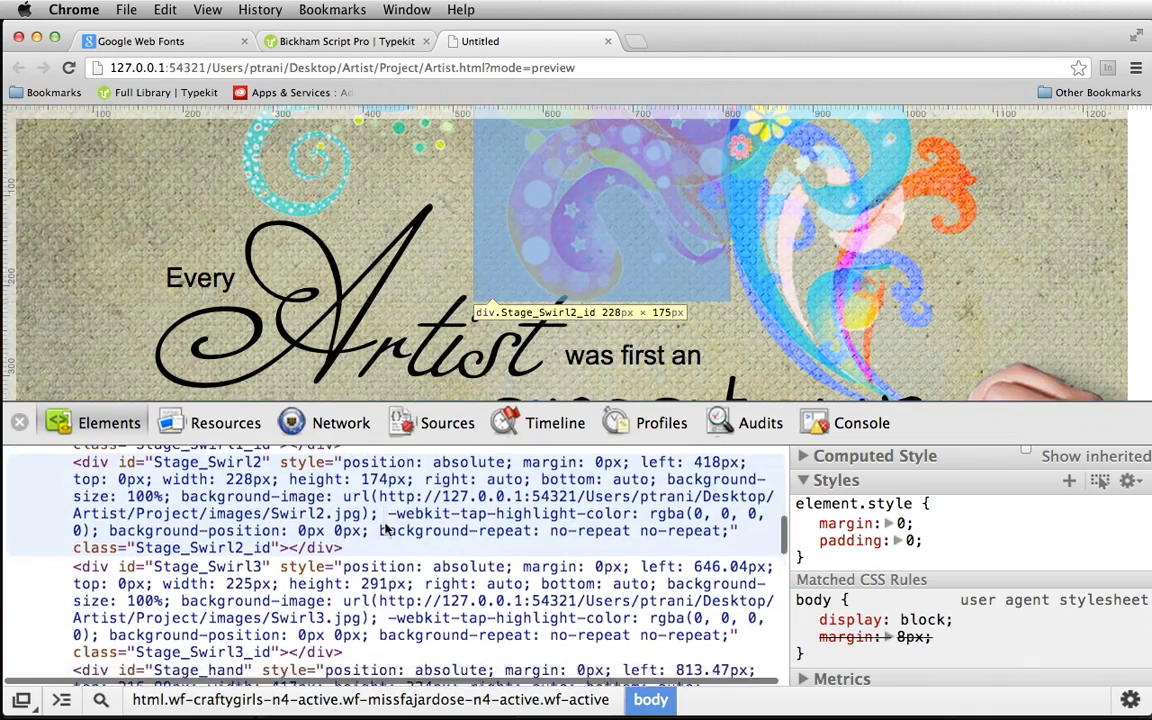
{"action": "scroll", "coordinate": [385, 530], "scroll_direction": "down", "scroll_amount": 3}
{"action": "left_click", "coordinate": [320, 467]}
{"action": "scroll", "coordinate": [340, 500], "scroll_direction": "down", "scroll_amount": 2}
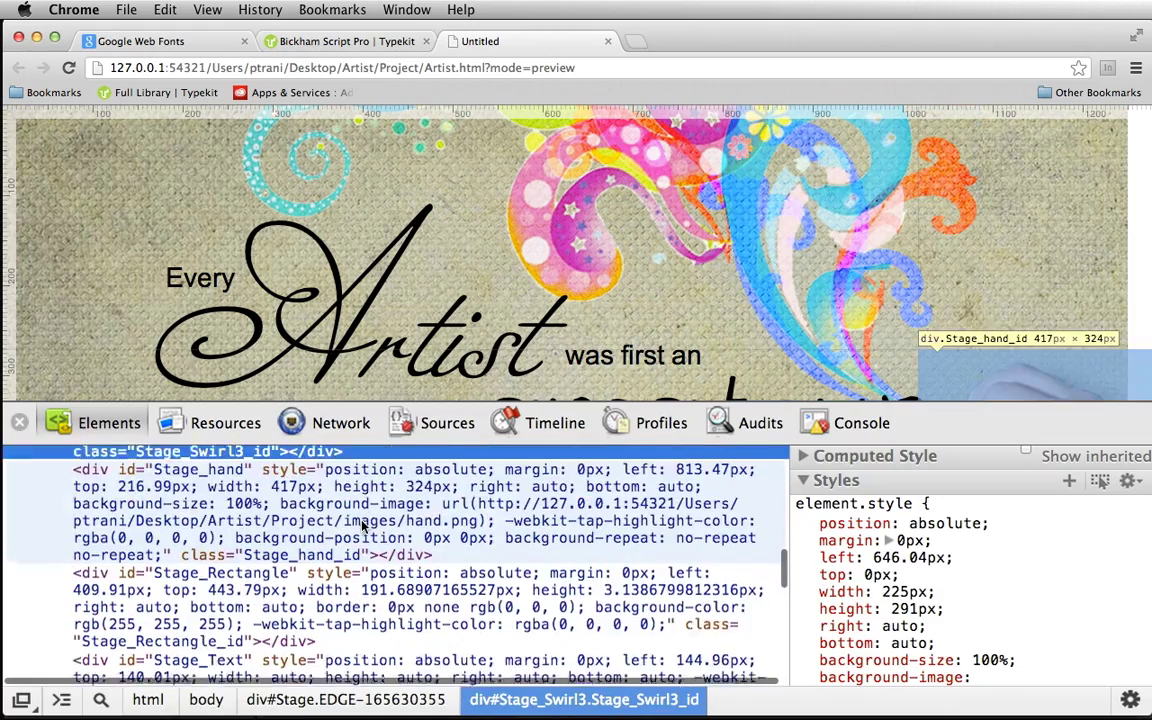
{"action": "scroll", "coordinate": [365, 527], "scroll_direction": "down", "scroll_amount": 3}
{"action": "left_click", "coordinate": [333, 475]}
{"action": "left_click", "coordinate": [370, 585]}
{"action": "scroll", "coordinate": [372, 590], "scroll_direction": "down", "scroll_amount": 1}
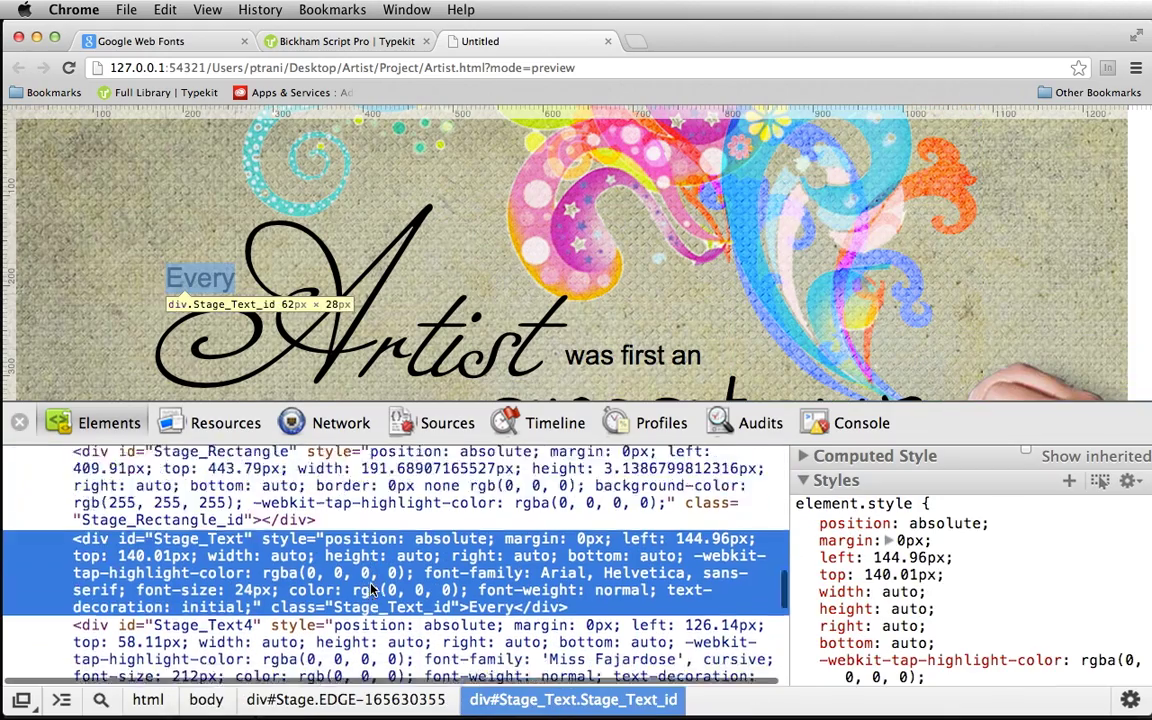
{"action": "scroll", "coordinate": [371, 590], "scroll_direction": "down", "scroll_amount": 1}
Step: Replace the Stage_Text node 'Every' with 'Almost every' on the live page
{"action": "double_click", "coordinate": [497, 572]}
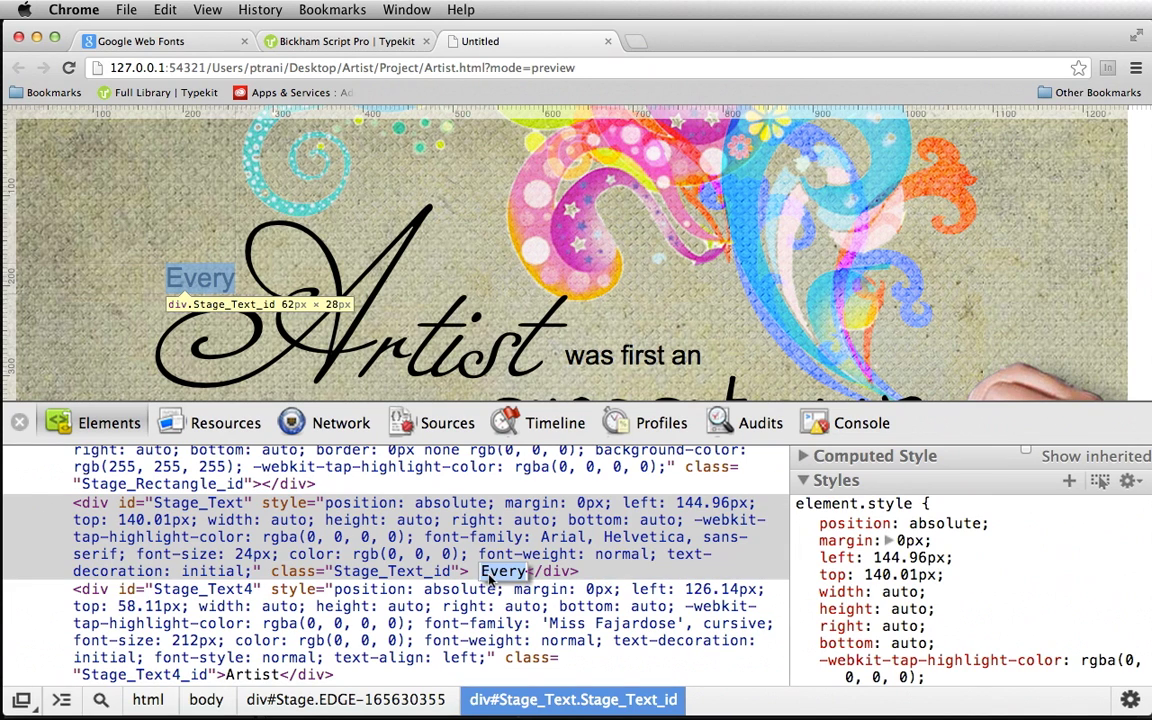
{"action": "key", "text": "Right"}
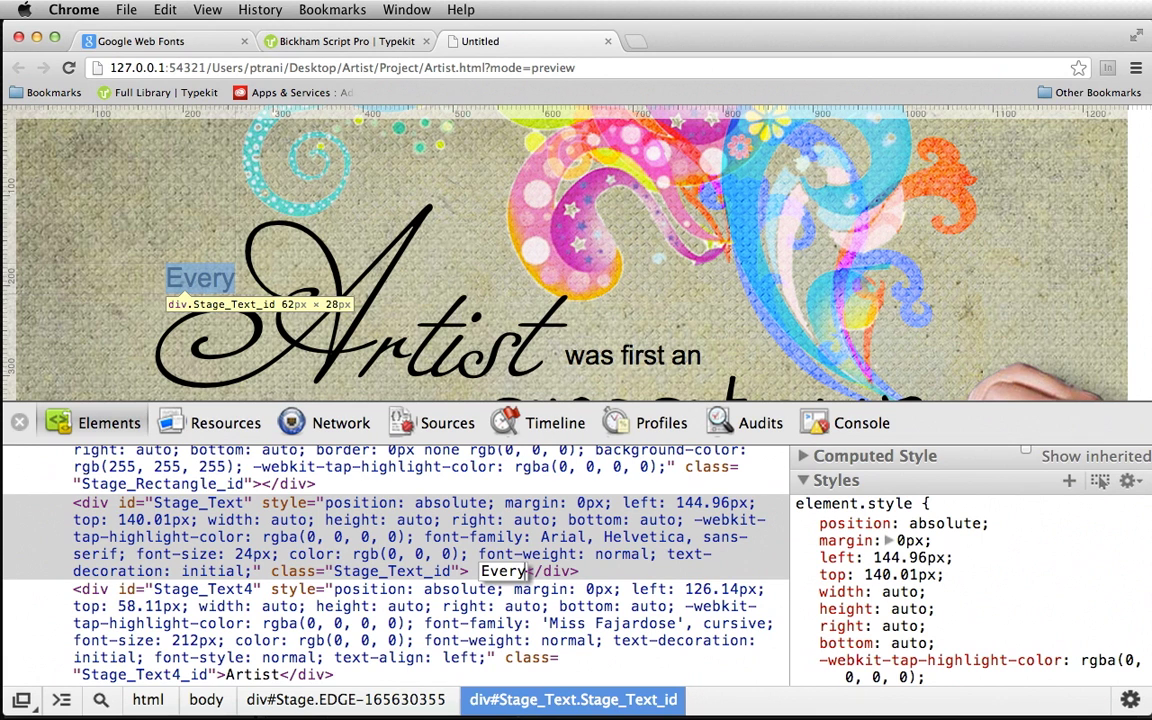
{"action": "key", "text": "BackSpace"}
{"action": "key", "text": "BackSpace"}
{"action": "key", "text": "BackSpace"}
{"action": "key", "text": "BackSpace"}
{"action": "key", "text": "BackSpace"}
{"action": "type", "text": "Al"}
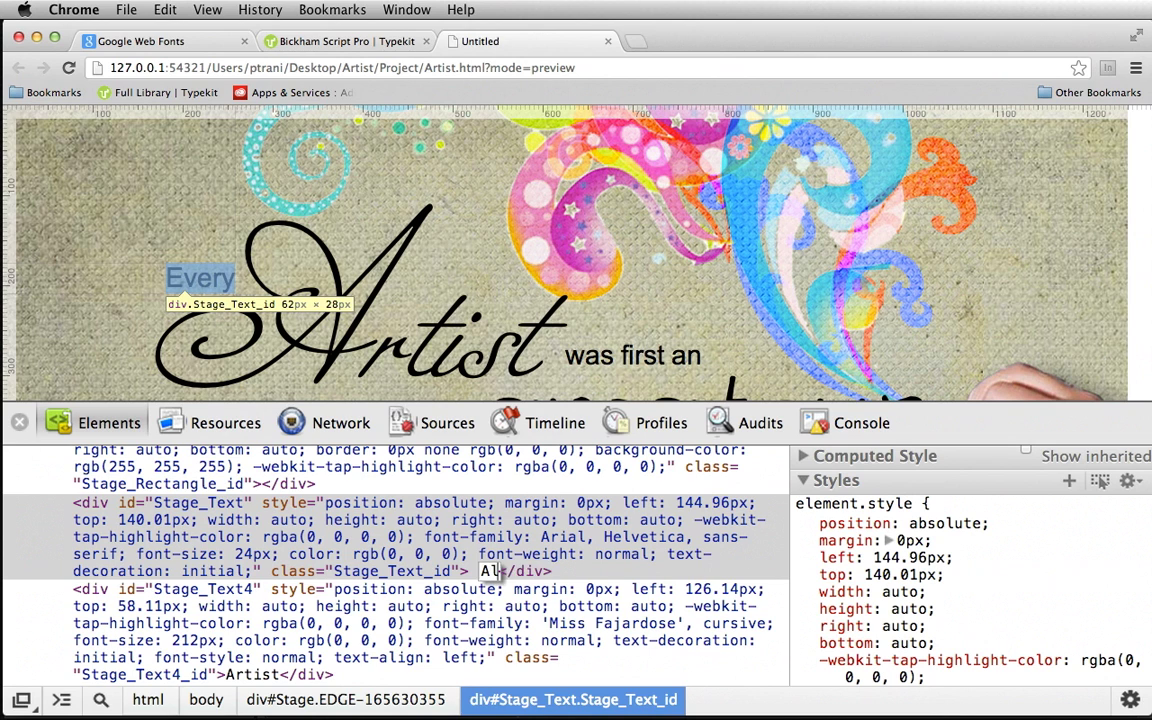
{"action": "type", "text": "most ever"}
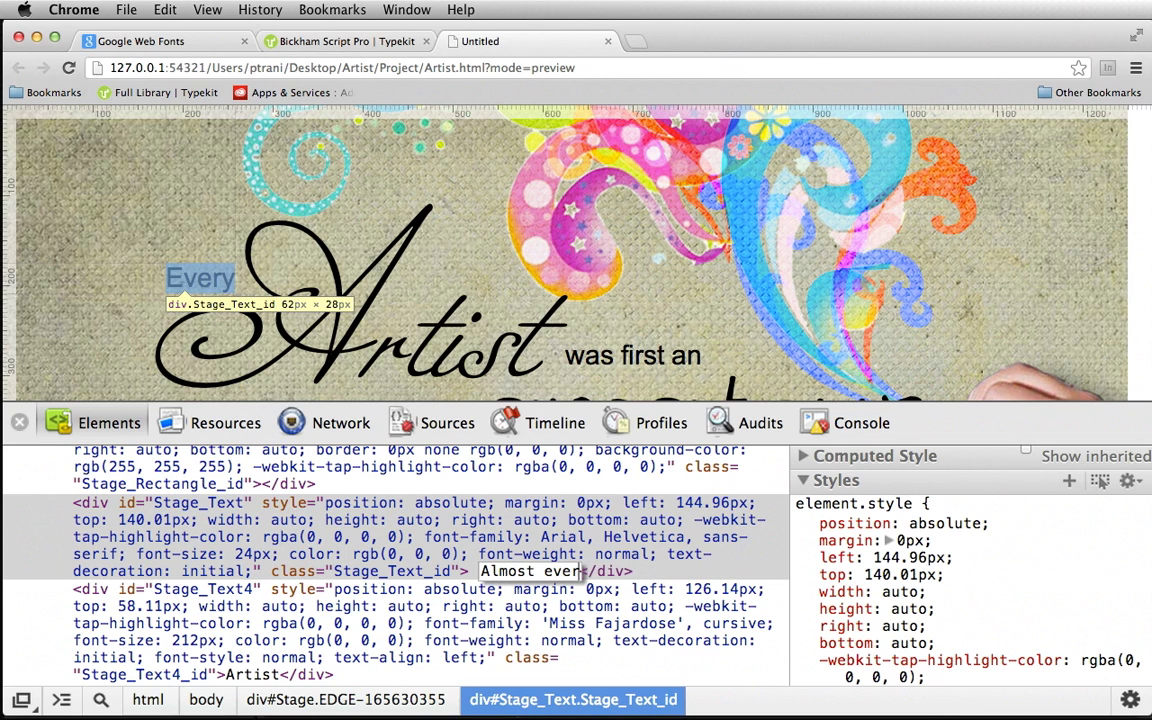
{"action": "type", "text": "y"}
{"action": "key", "text": "Return"}
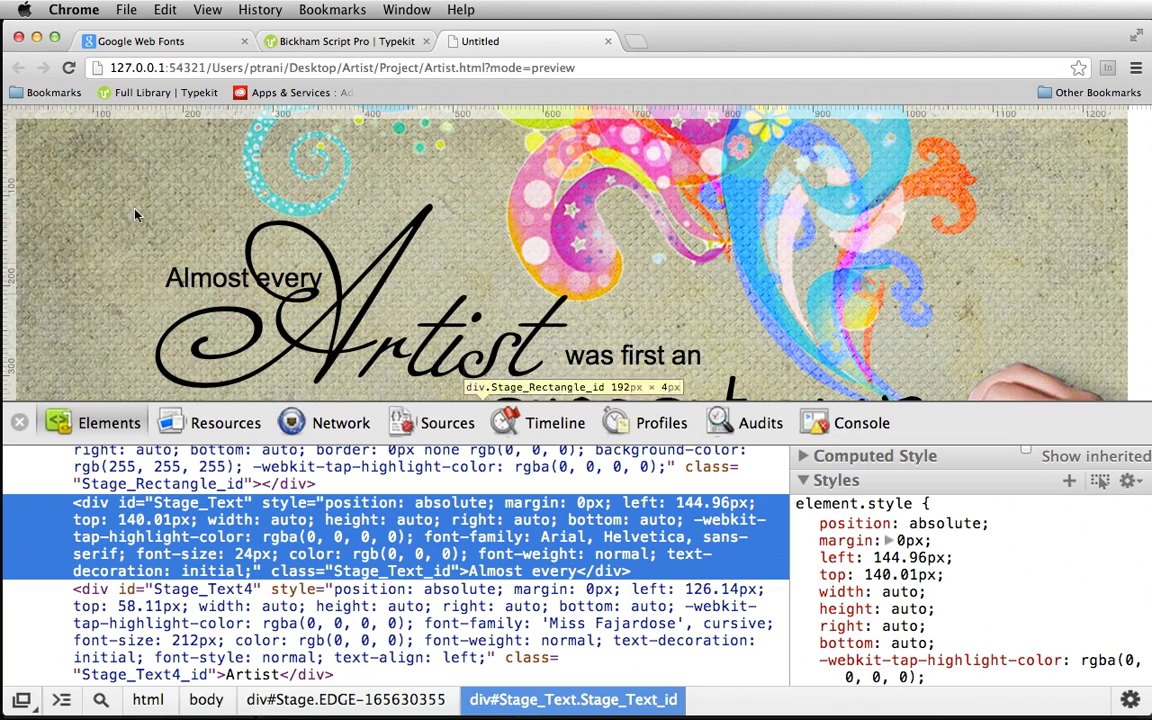